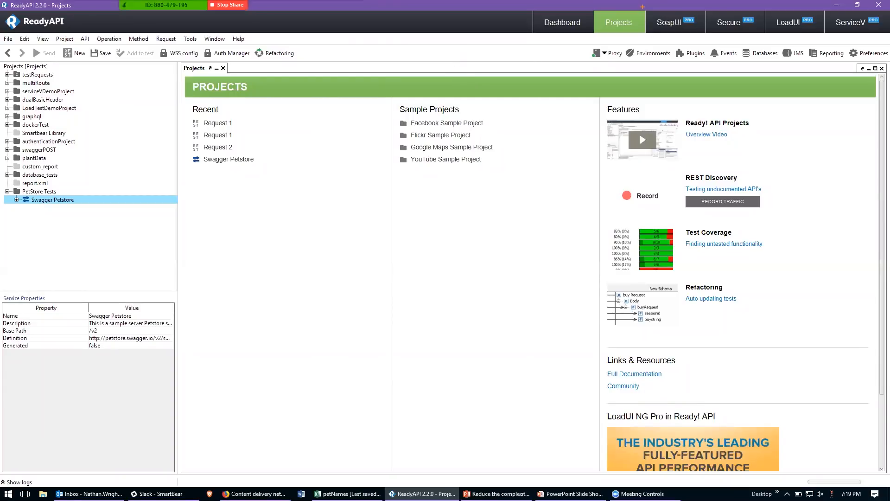
drag(644, 6, 707, 40)
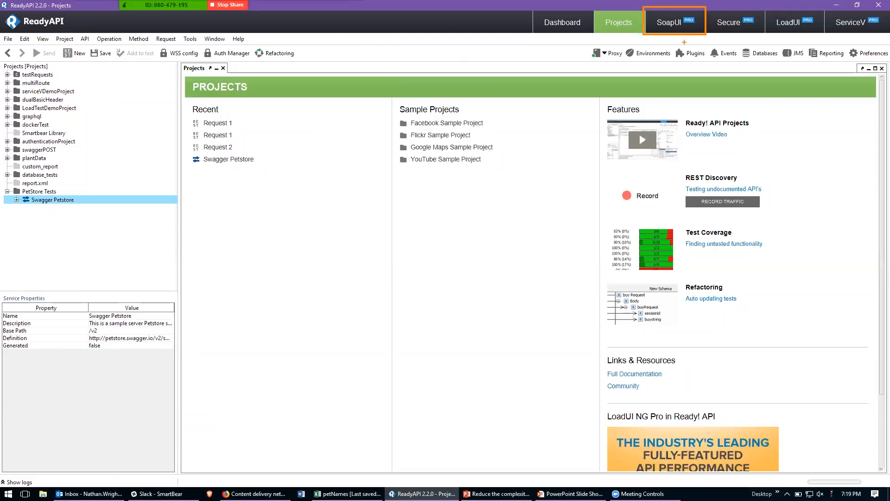
drag(731, 48, 730, 33)
drag(787, 29, 780, 56)
drag(858, 26, 852, 40)
click(465, 108)
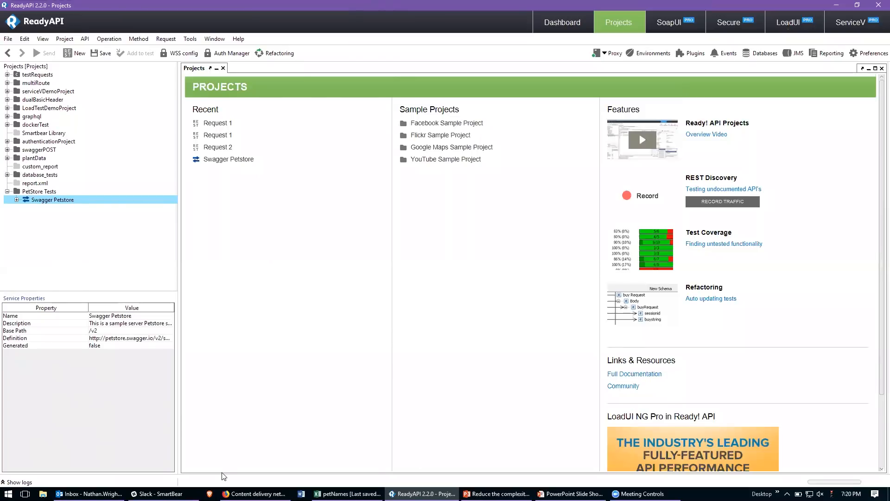
Switch to Word, open the recent "SoapUI Pro Demo - condensed" document, copy its Google Maps geocode URL for Boston, and return to ReadyAPI.
click(301, 493)
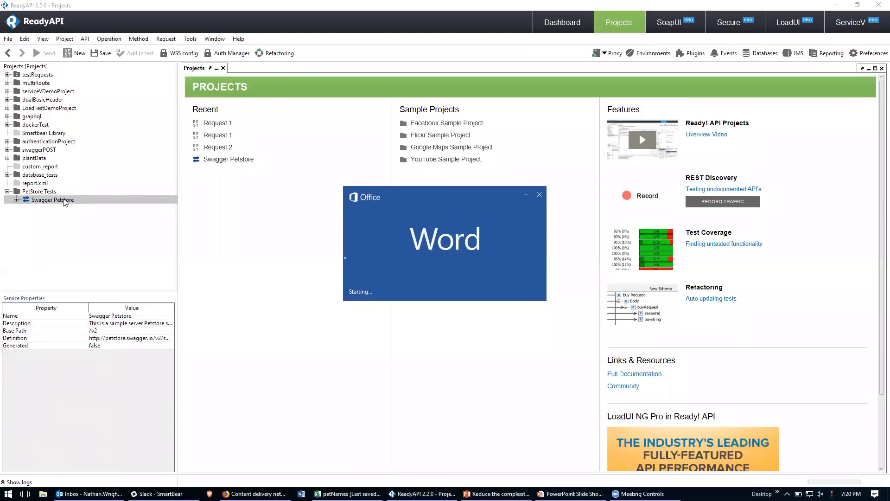
click(48, 193)
click(66, 200)
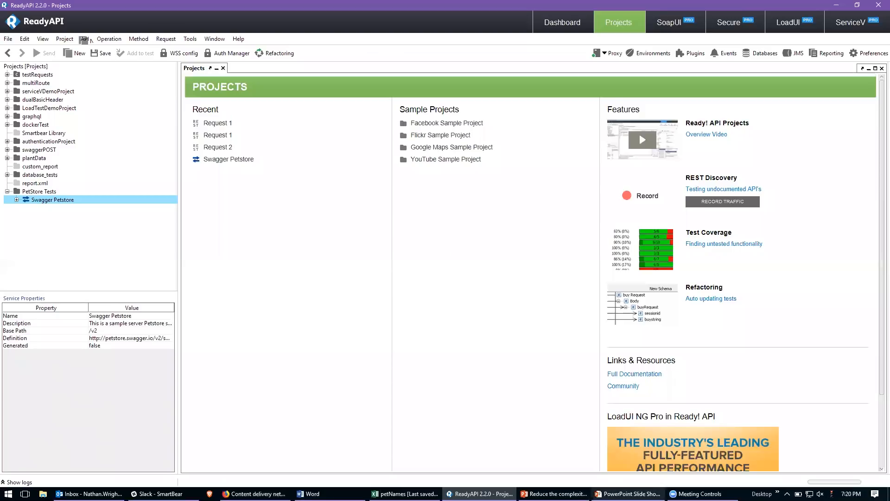
click(309, 493)
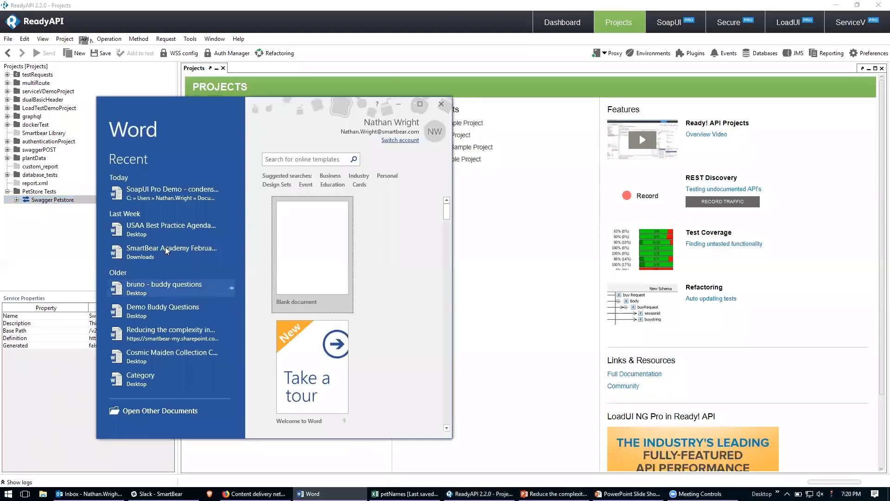
click(170, 193)
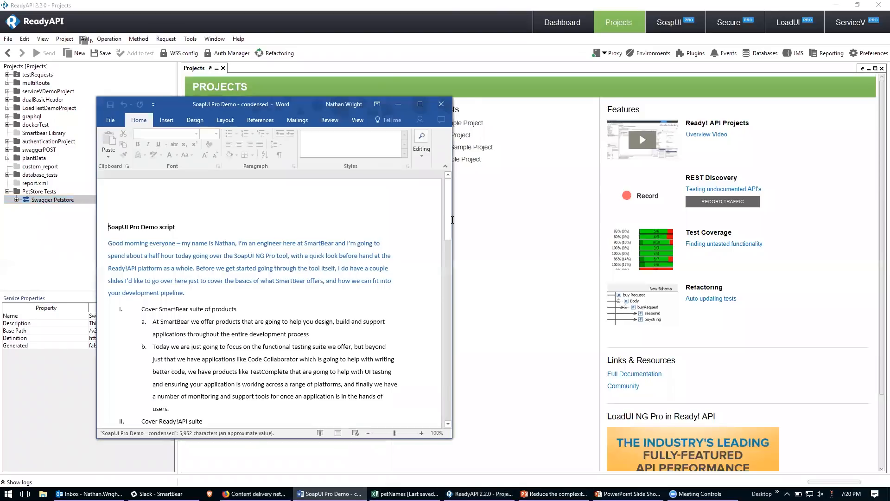
drag(483, 189, 484, 237)
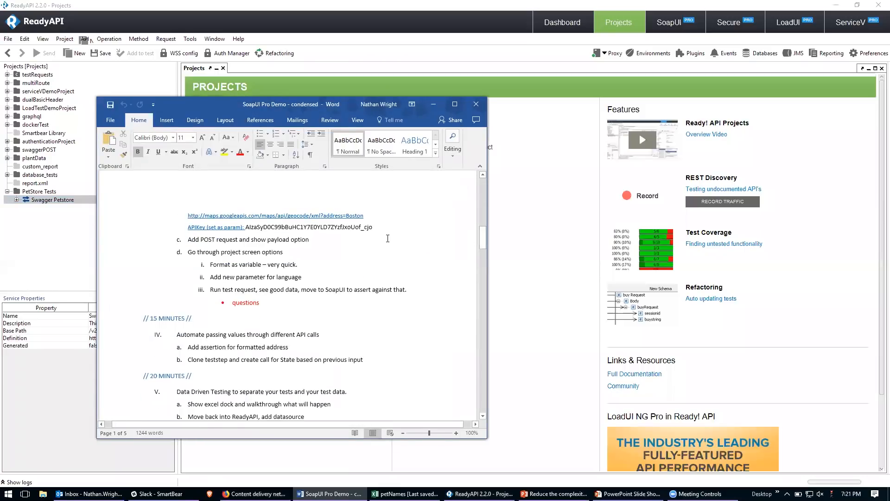
triple_click(214, 217)
click(68, 244)
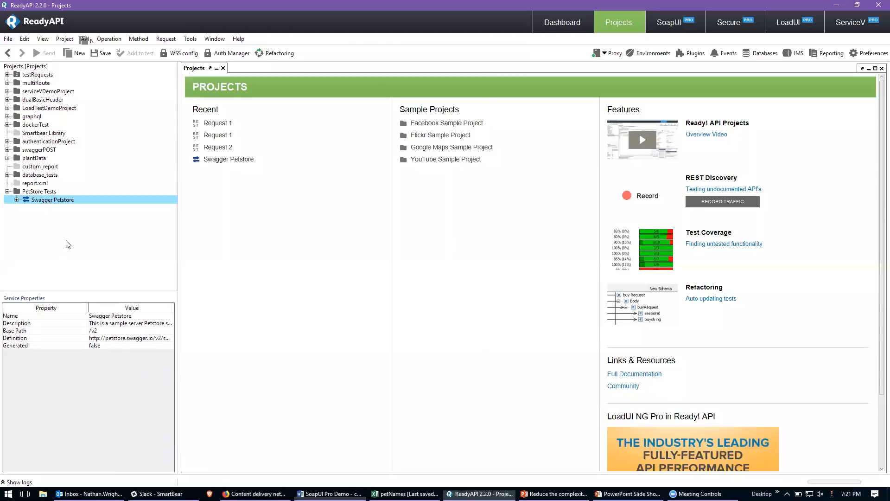
right_click(39, 192)
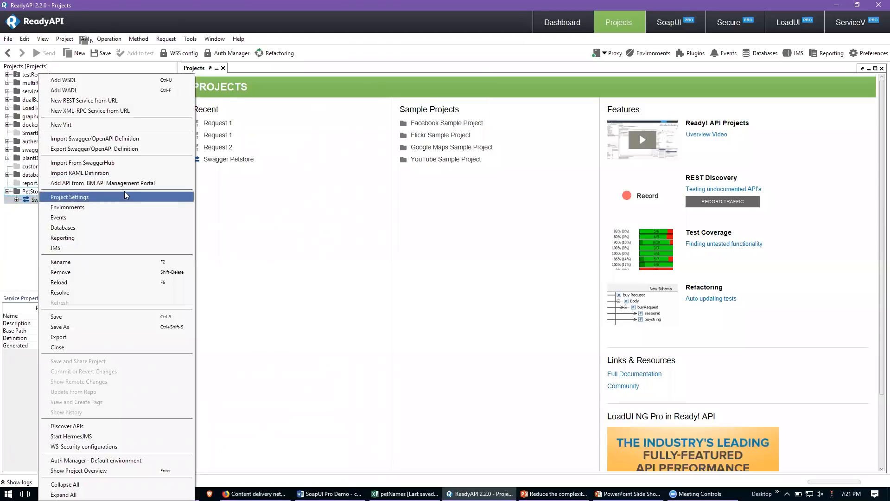
click(118, 100)
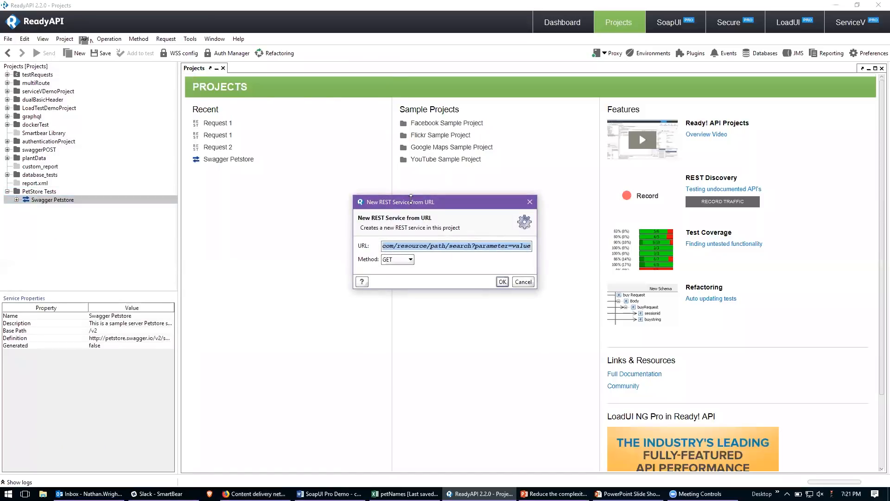
drag(403, 199, 399, 175)
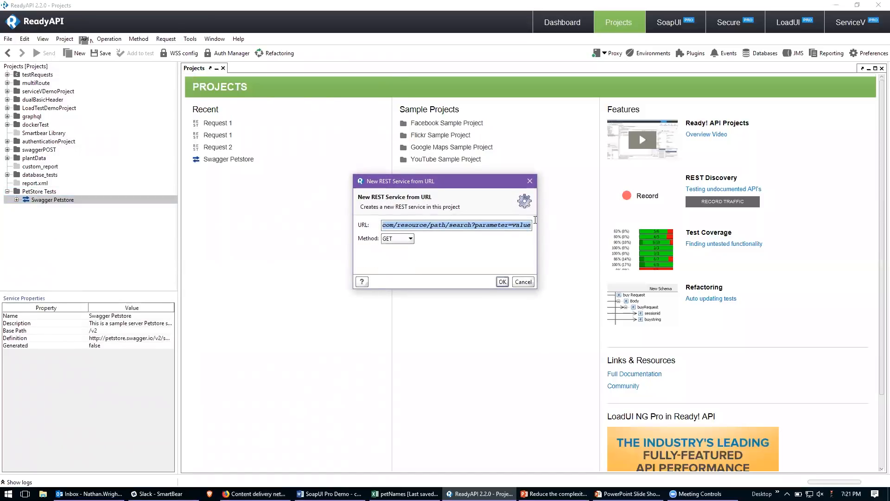
key(BackSpace)
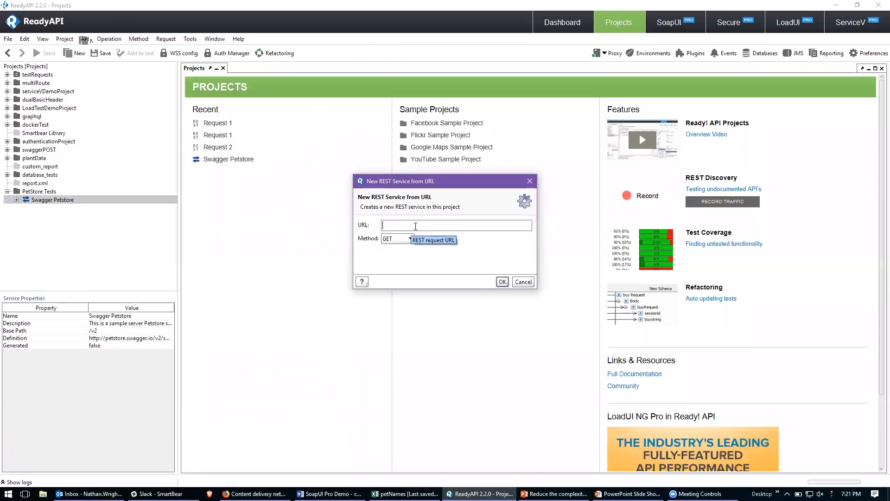
key(ctrl+v)
Examine the parts of the entered URL: the host, the resource path with its format, and the address parameter.
drag(401, 225, 382, 224)
drag(535, 224, 504, 224)
drag(505, 224, 533, 225)
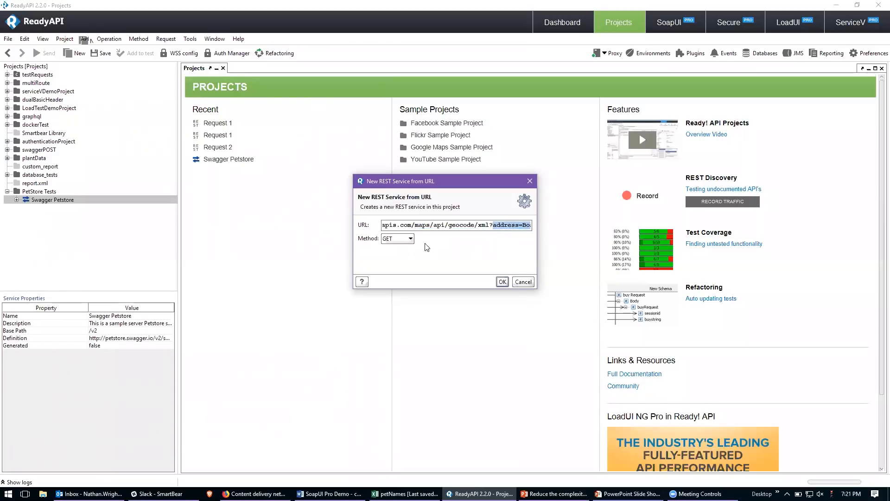
double_click(435, 225)
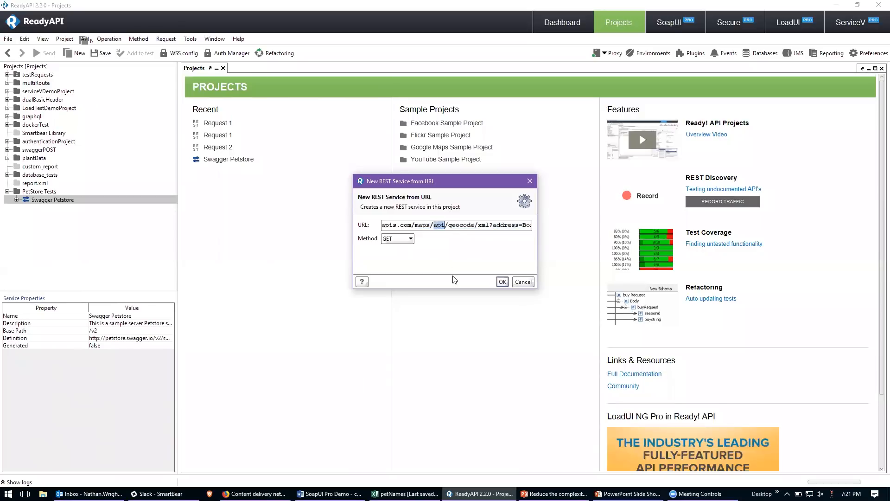
click(464, 226)
double_click(464, 226)
click(482, 226)
double_click(482, 226)
Create the REST service with the GET method and show the parameter table of its new request.
click(502, 282)
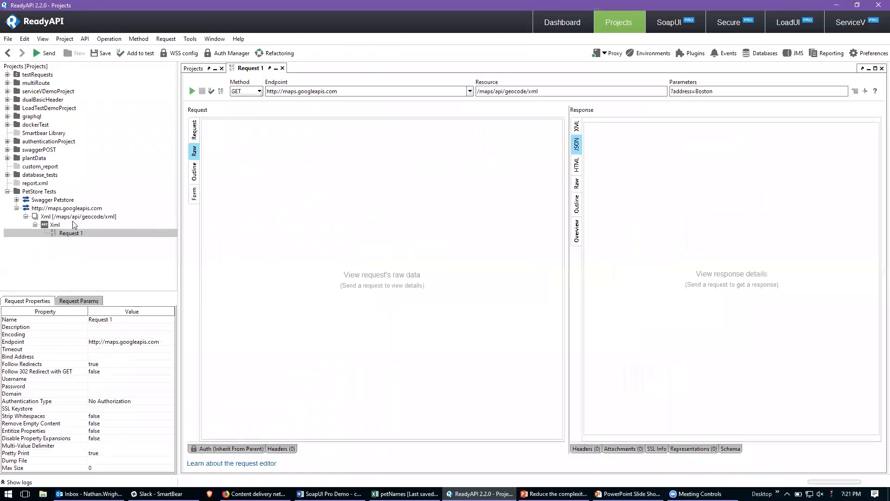
click(194, 135)
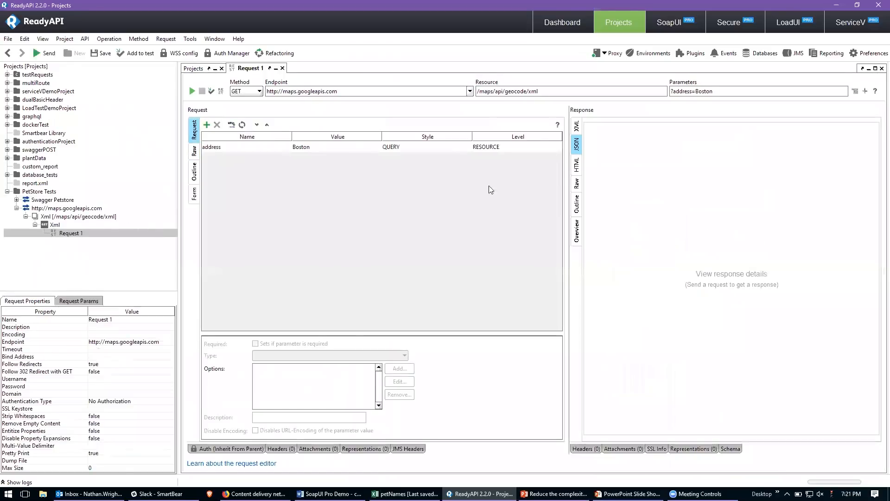
drag(566, 160, 540, 160)
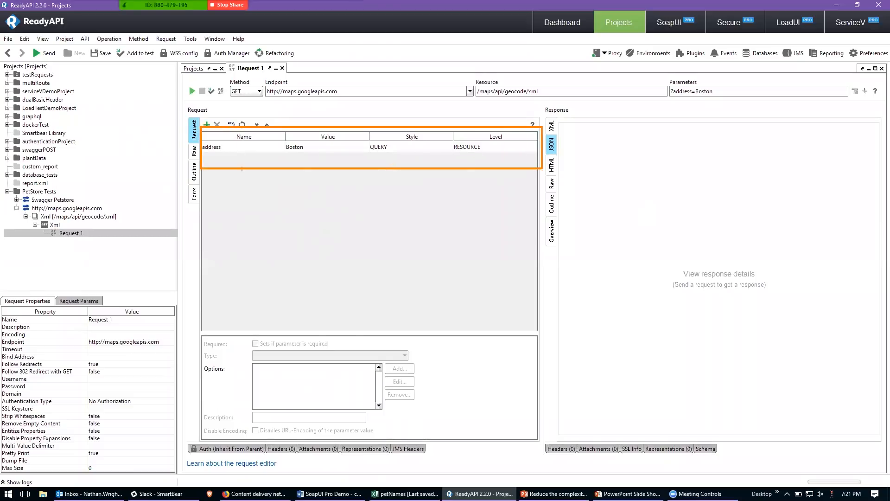
drag(682, 107, 687, 95)
key(Escape)
Set the address parameter to Austin and send the request.
double_click(327, 147)
text(Austin)
key(Return)
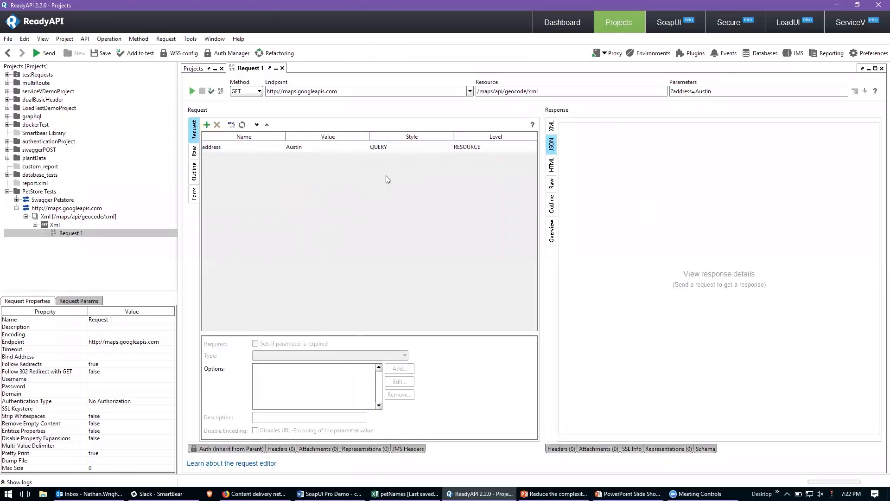
key(ctrl+2)
drag(701, 91, 694, 129)
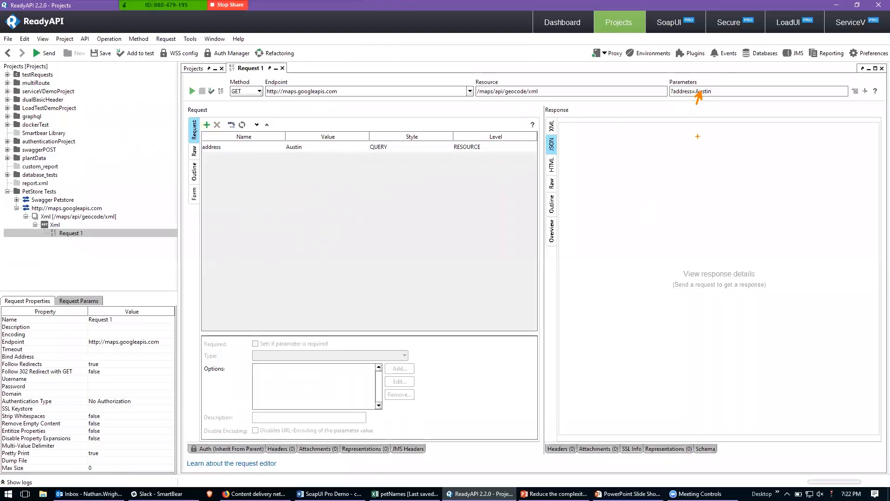
key(Escape)
click(192, 91)
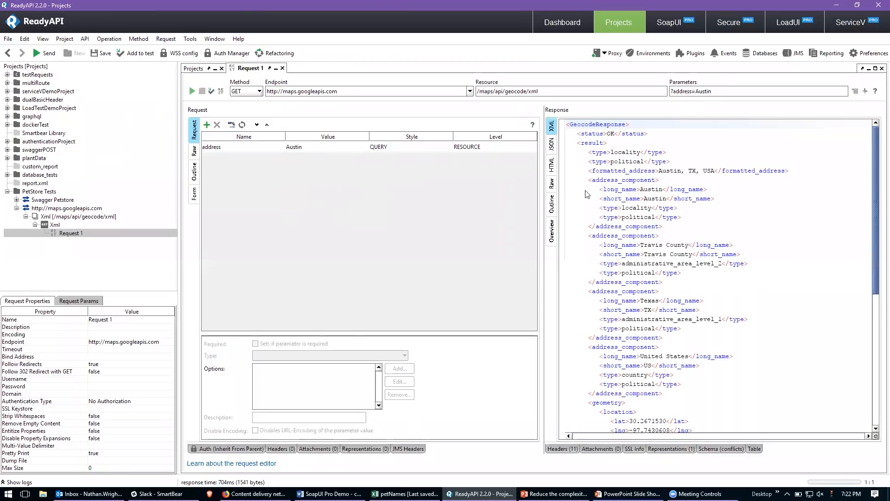
Set the address parameter to Boston and send the request.
click(306, 147)
double_click(306, 147)
text(Boston)
key(Return)
click(190, 93)
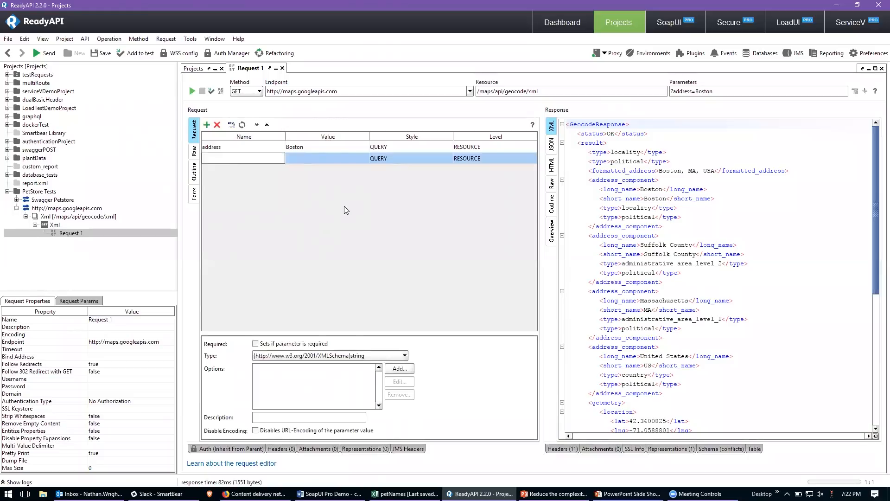
Add a query parameter named language with the value fr to the request.
text(language)
key(Tab)
text(fr)
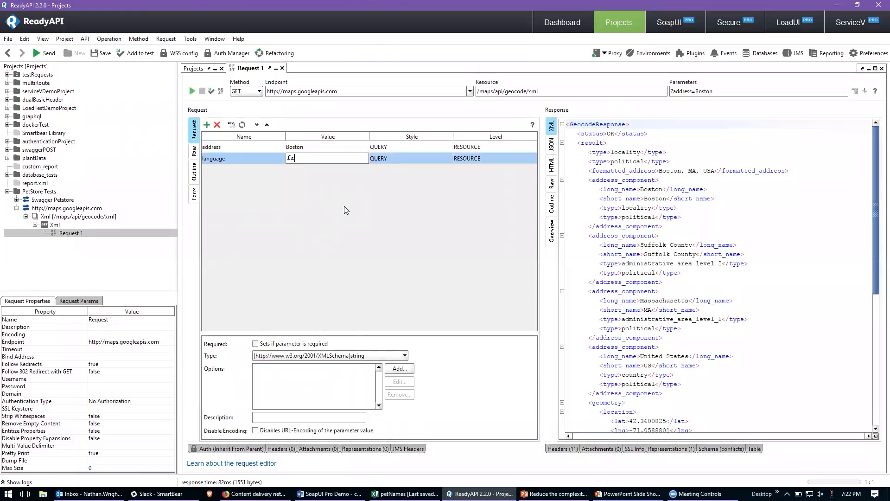
click(344, 207)
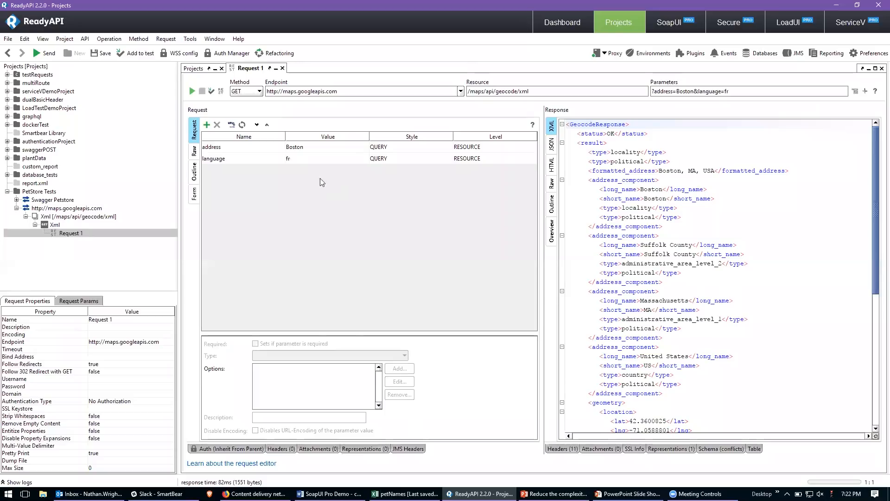
Clear the value of the language parameter, keeping the parameter in the table.
double_click(291, 159)
drag(292, 159, 268, 157)
key(BackSpace)
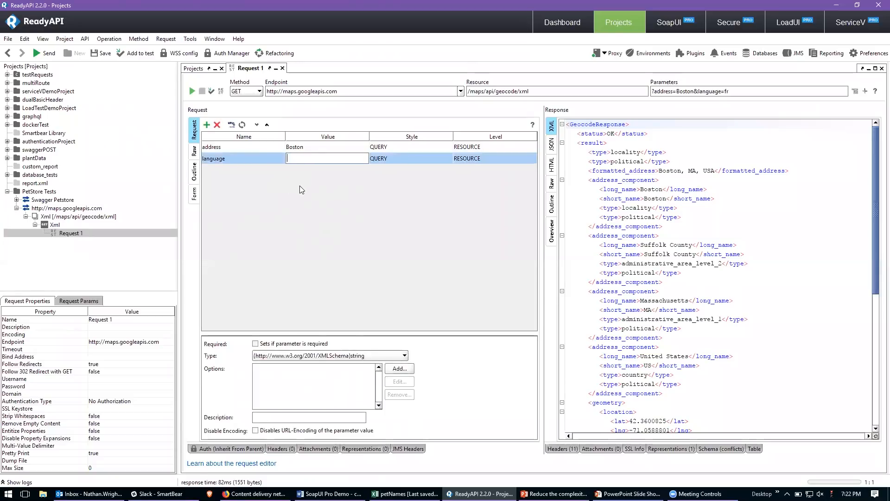
click(299, 186)
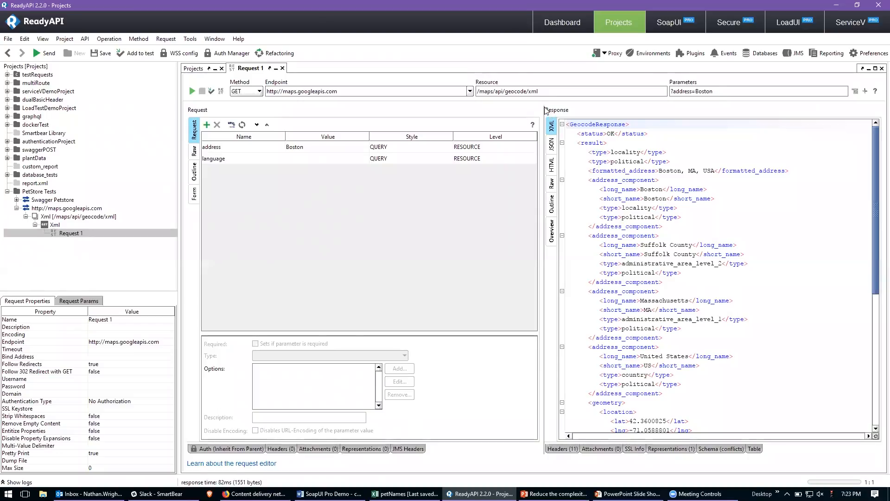
Add a parameter named format with the value json and set its style to TEMPLATE.
click(207, 125)
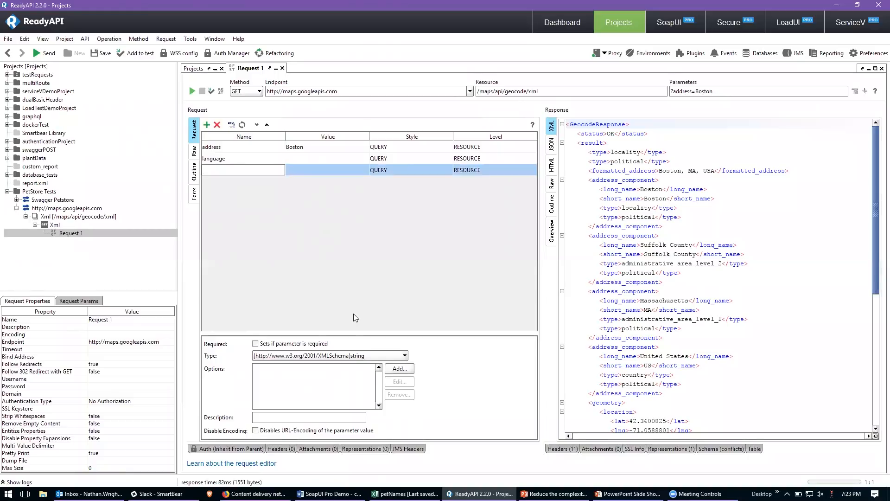
text(format)
key(Tab)
text(json)
key(Return)
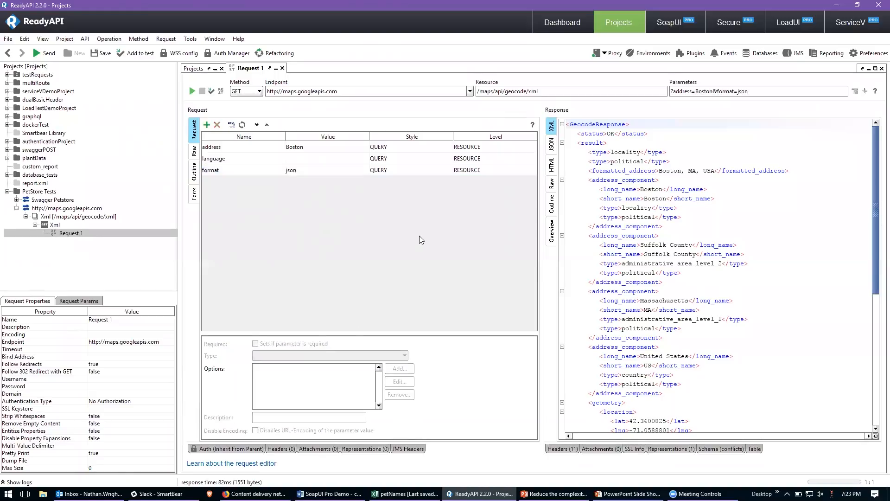
click(393, 174)
click(398, 189)
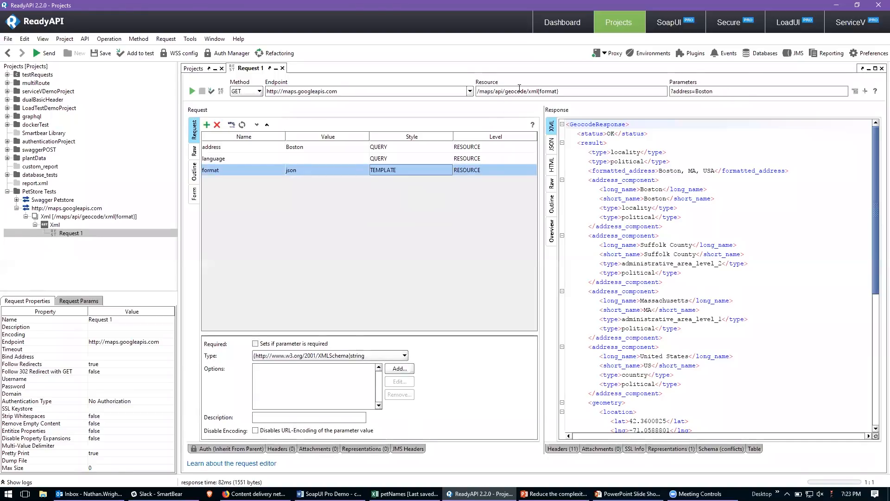
Remove xml from the resource path, leaving /maps/api/geocode/{format}, and send the request.
double_click(533, 91)
key(BackSpace)
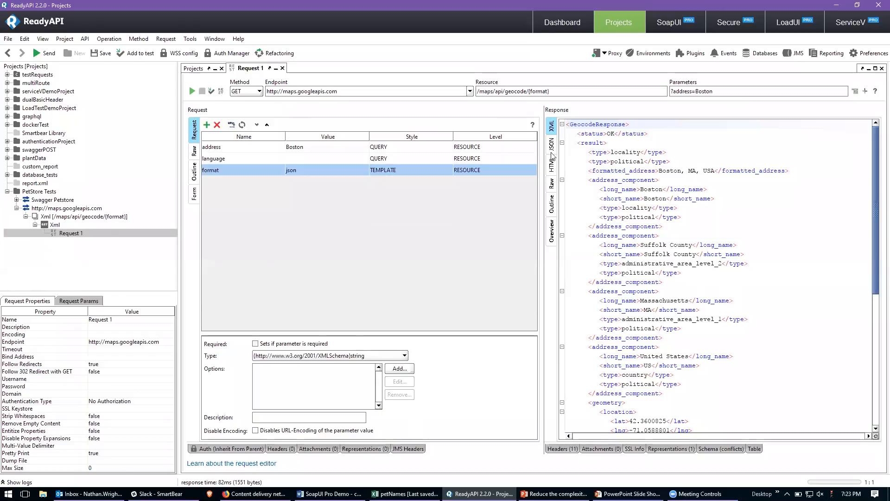
drag(549, 91, 529, 91)
click(192, 91)
Check the format value in the raw request and view the response as JSON.
click(194, 150)
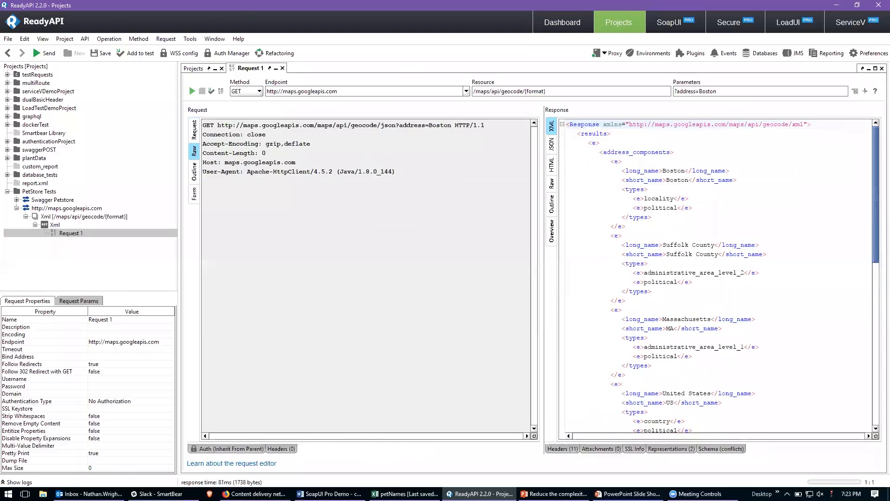
key(ctrl+2)
drag(393, 131, 397, 153)
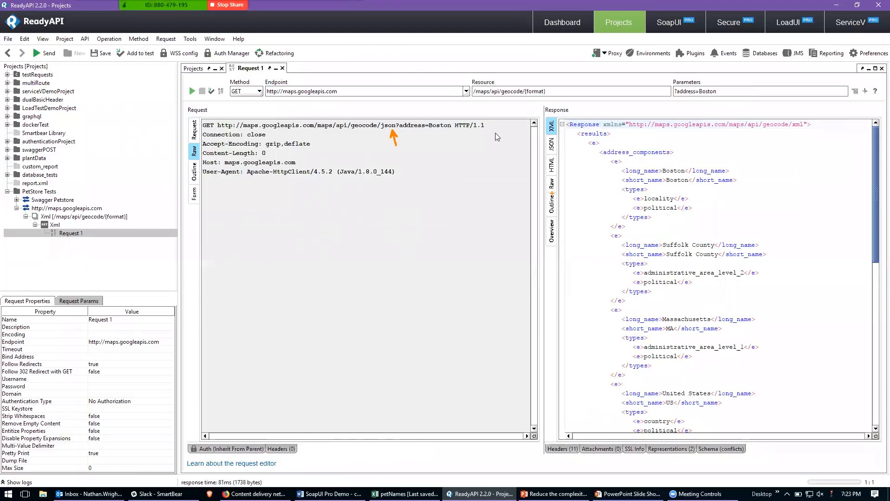
click(551, 145)
scroll(611, 250, up, 13)
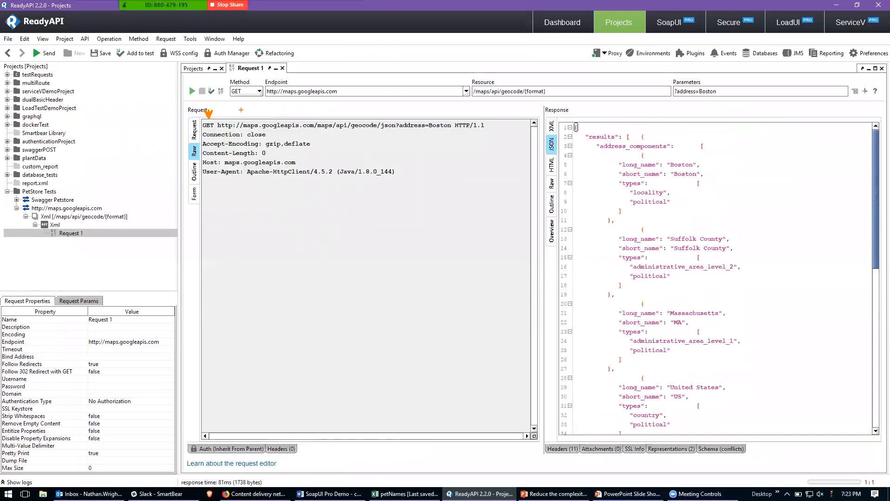
Examine the method, URL and headers in the raw request, and show the raw response.
click(291, 115)
click(373, 115)
click(448, 121)
click(483, 131)
mouse_move(196, 130)
mouse_down()
mouse_move(390, 199)
mouse_move(441, 192)
mouse_move(427, 180)
mouse_up()
drag(180, 268, 294, 268)
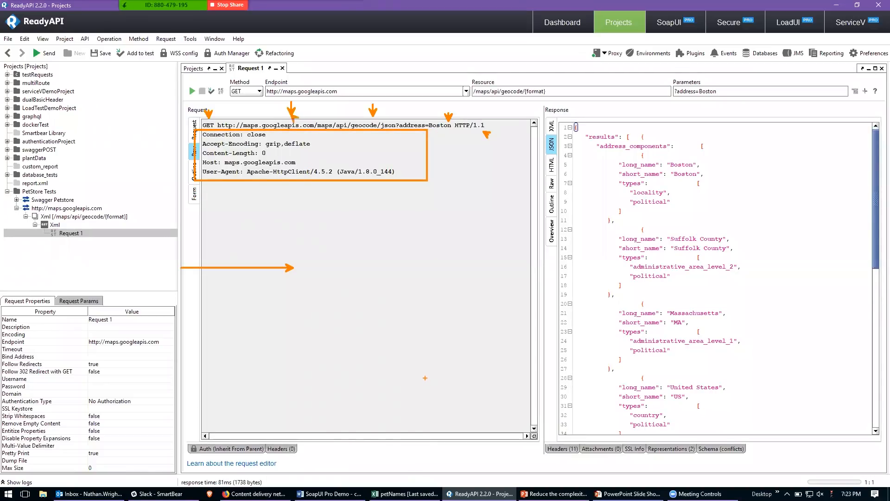
key(Escape)
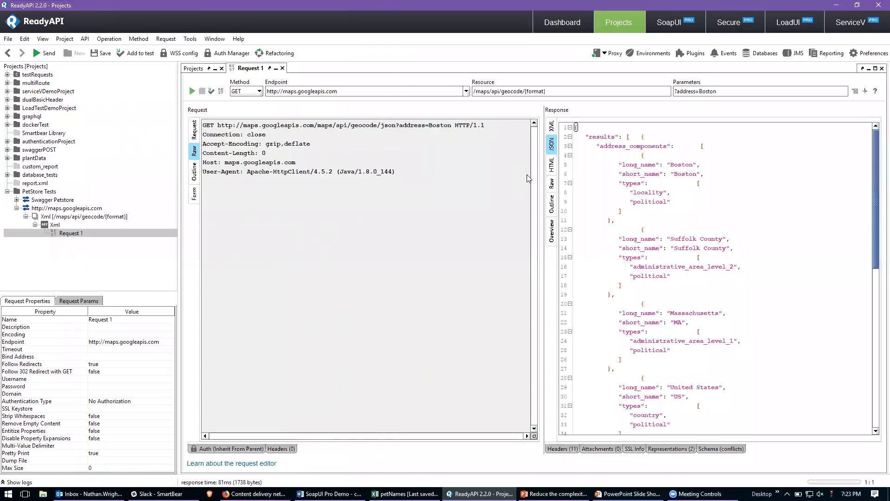
click(551, 186)
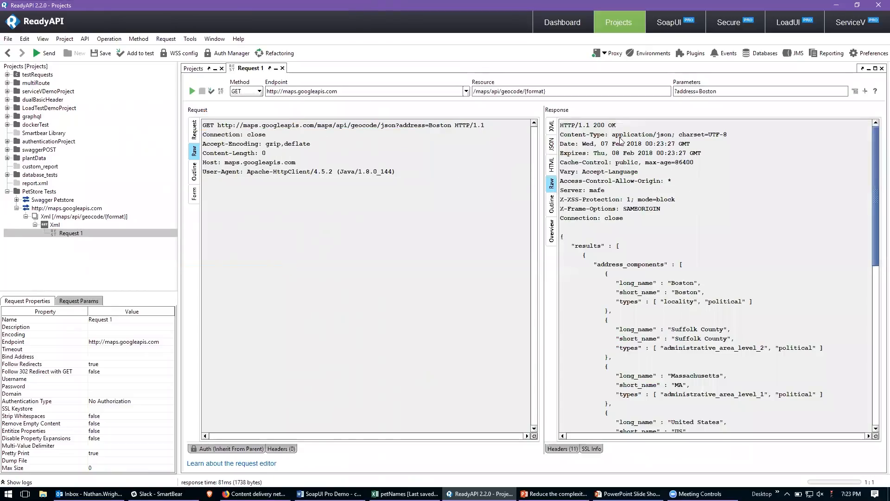
Examine the status code, content type, headers and JSON body of the raw response.
key(ctrl+2)
drag(599, 119, 595, 92)
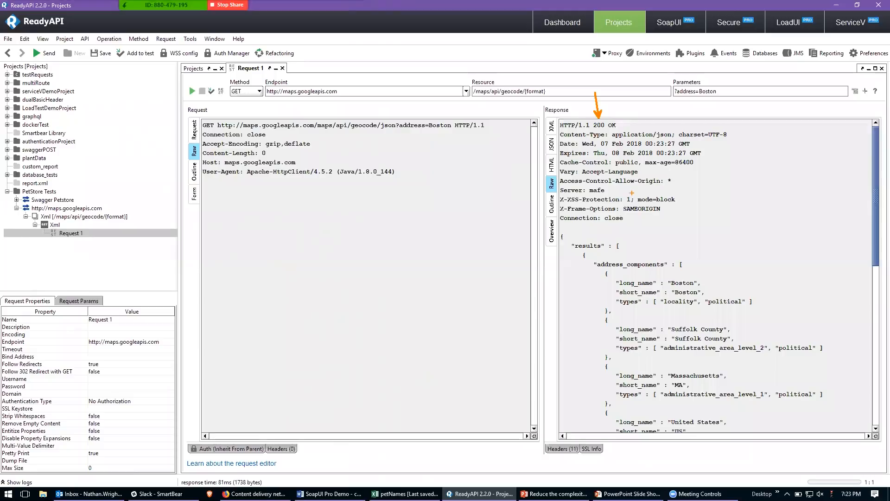
drag(730, 151, 757, 132)
drag(725, 189, 757, 167)
mouse_move(555, 229)
mouse_down()
mouse_move(578, 277)
mouse_move(796, 452)
mouse_up()
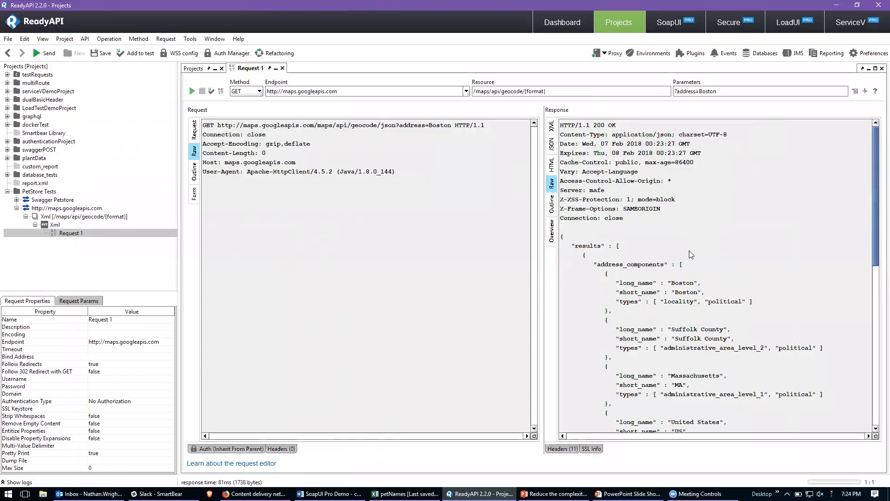
scroll(691, 255, down, 5)
scroll(695, 258, down, 3)
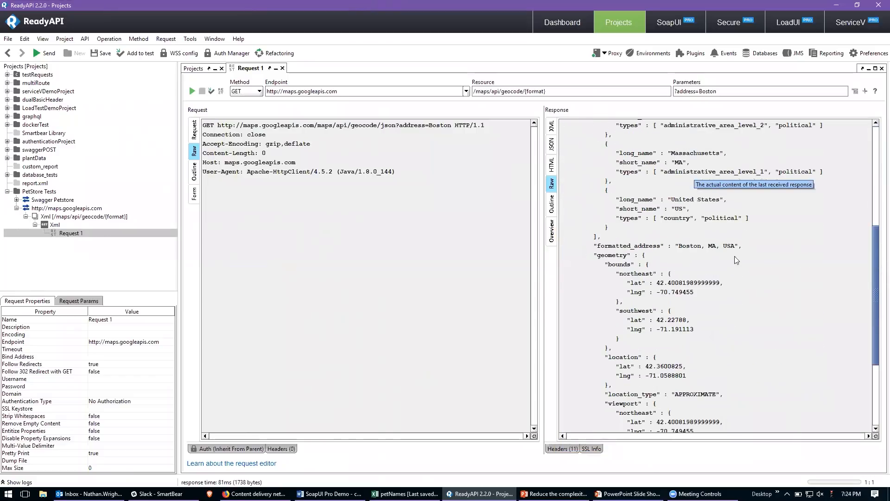
scroll(755, 260, down, 5)
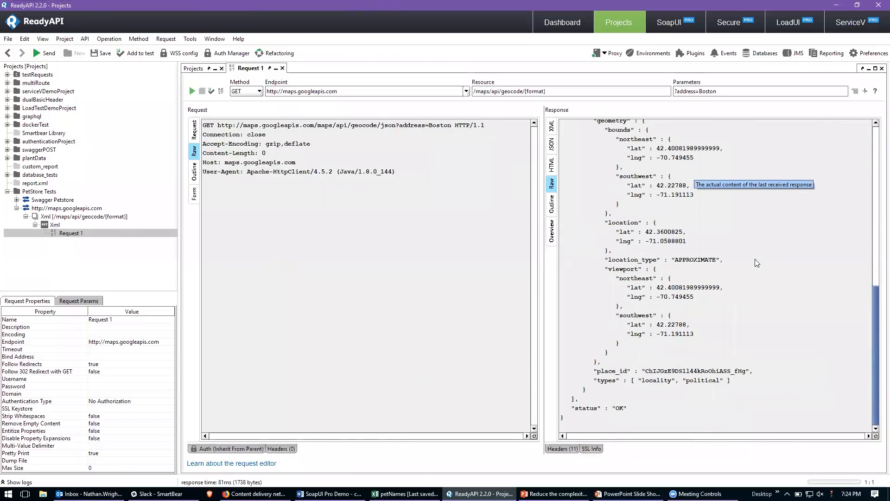
scroll(755, 259, up, 15)
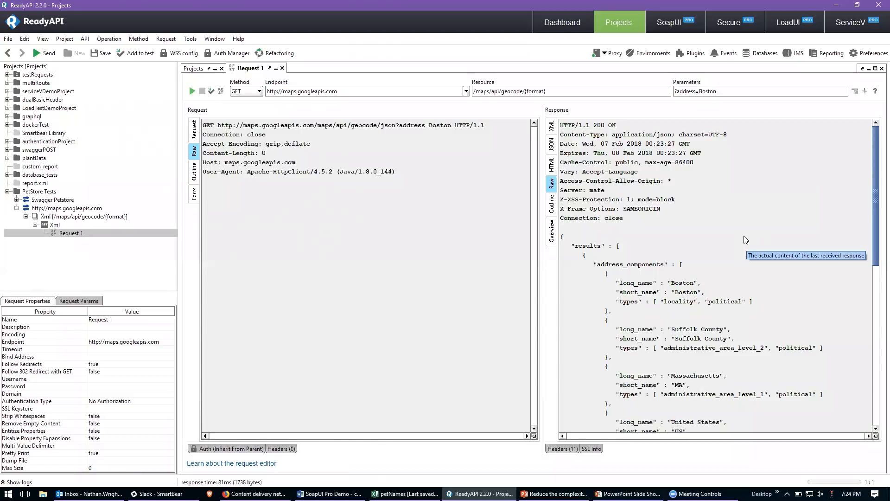
key(alt+Tab)
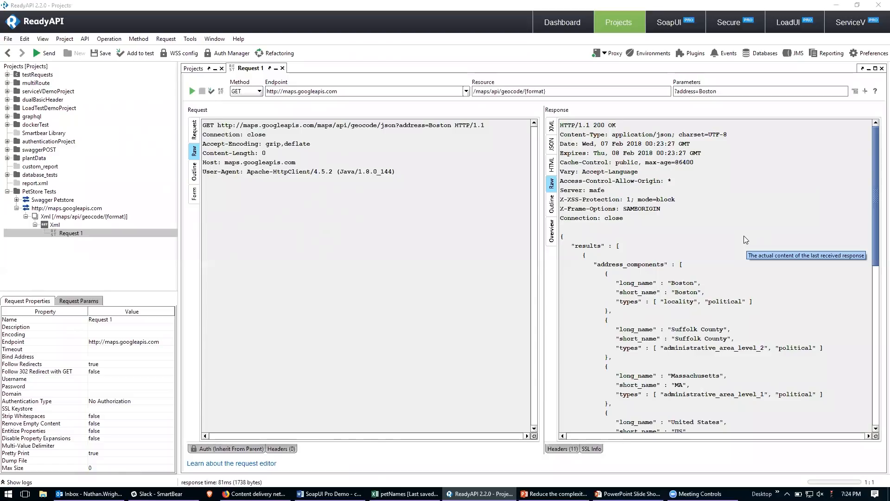
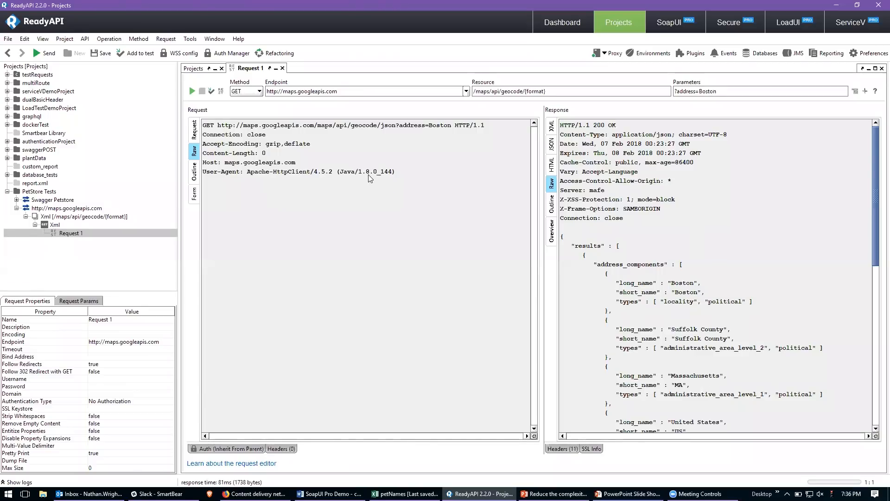
click(16, 208)
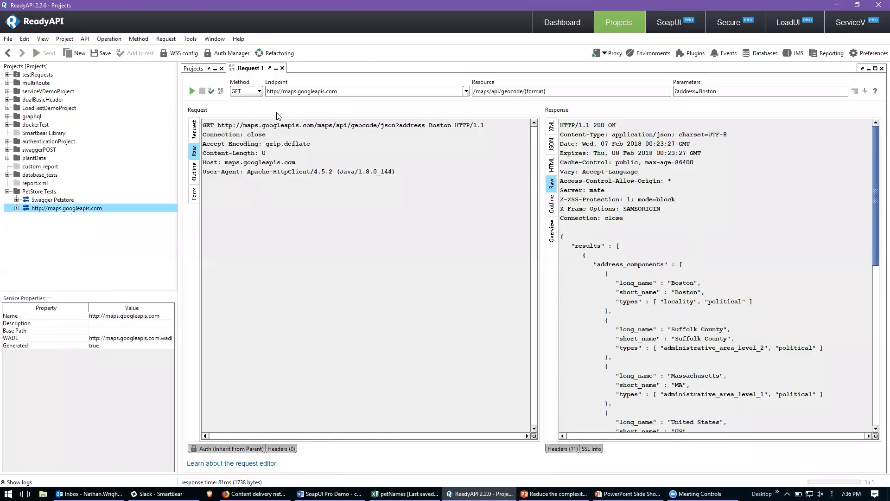
click(282, 68)
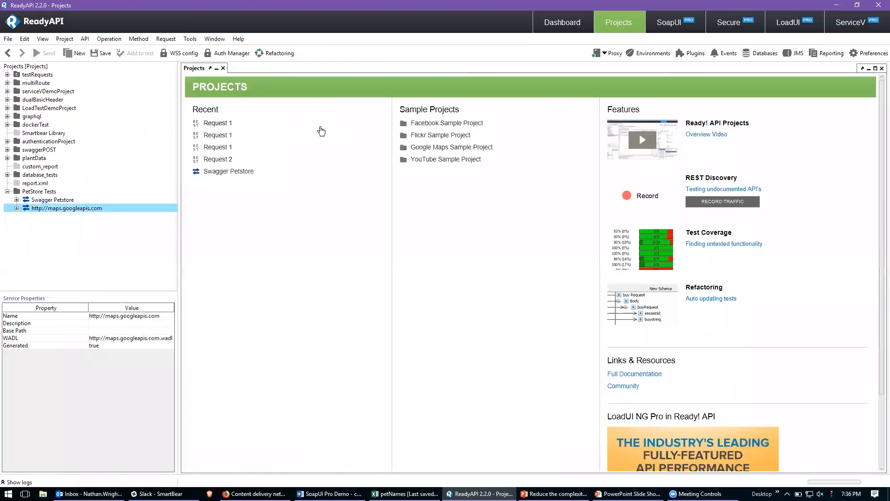
click(62, 200)
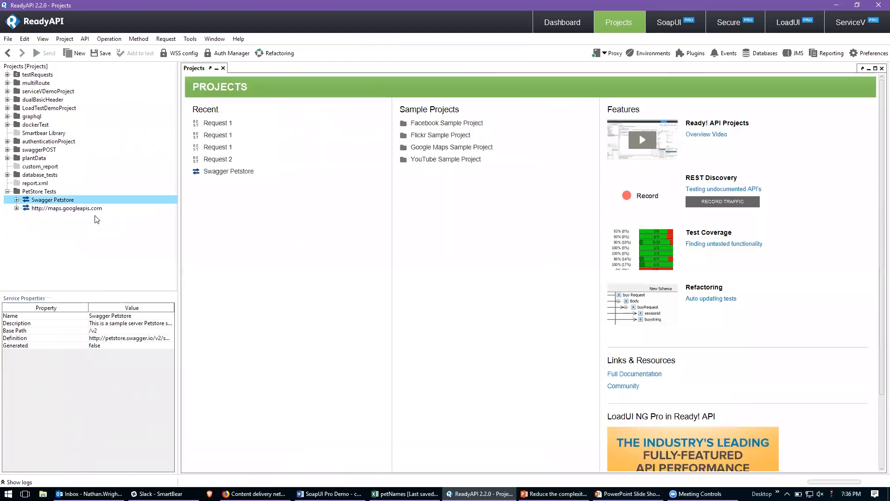
click(16, 199)
drag(171, 169, 172, 199)
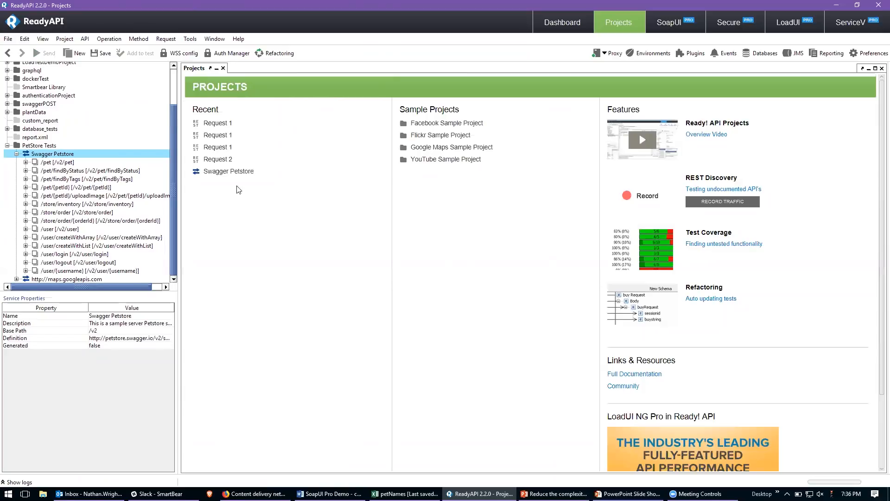
In SoapUI, add a new test suite named POSTpet to the PetStore Tests project.
click(671, 21)
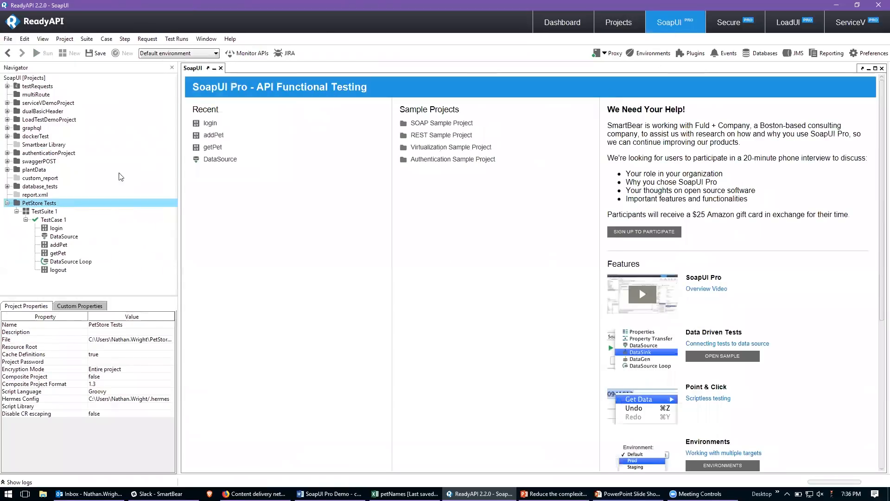
click(17, 212)
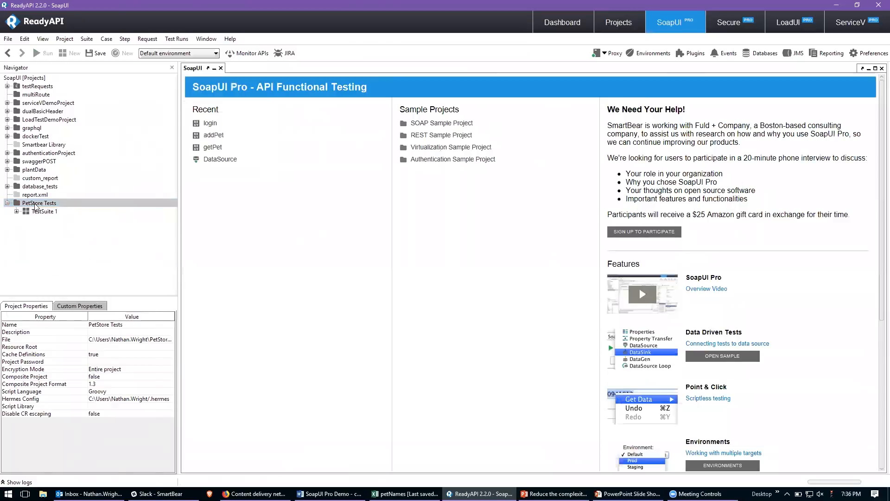
right_click(35, 206)
click(52, 166)
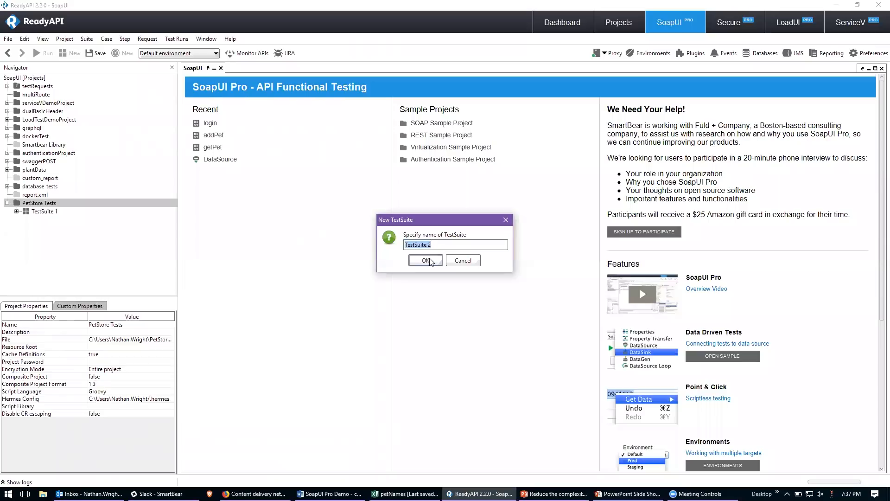
text(POST)
click(425, 261)
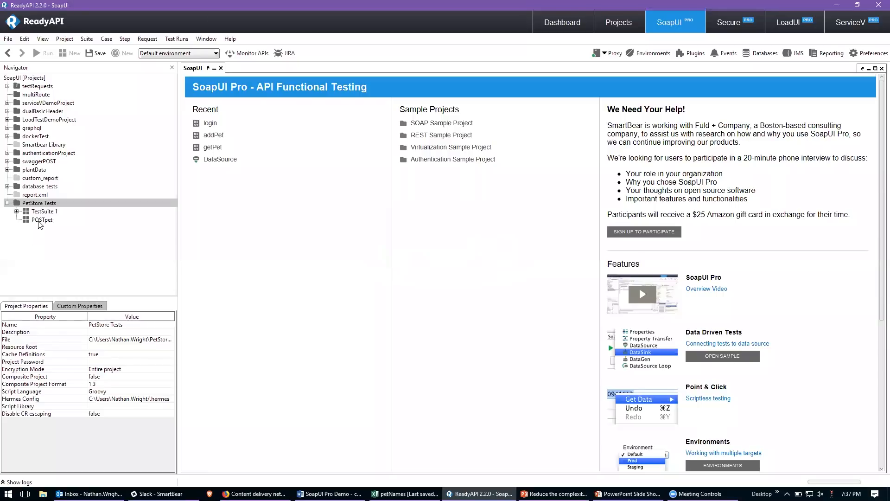
Create a test case named full session in the POSTpet test suite.
right_click(39, 222)
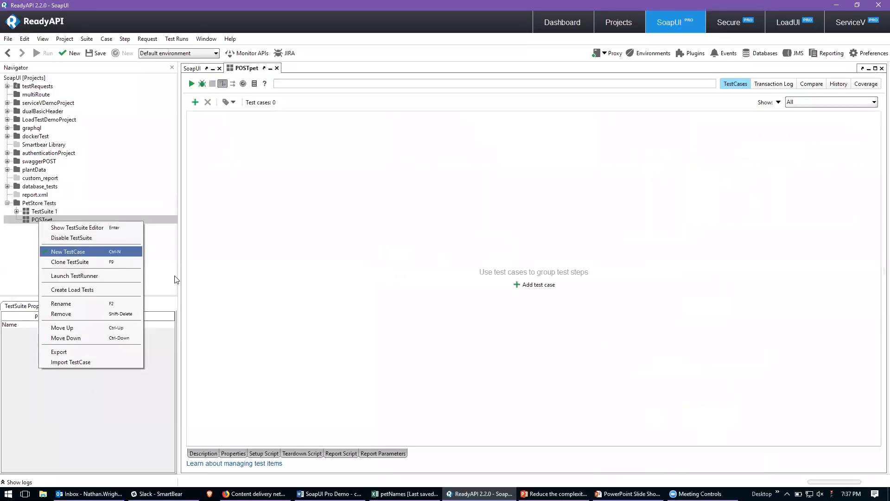
key(Return)
text(full)
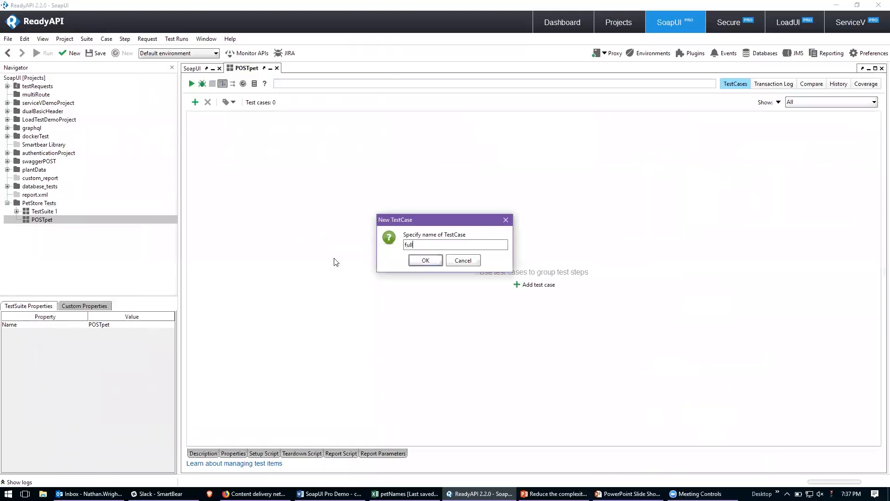
text( scenario)
key(Return)
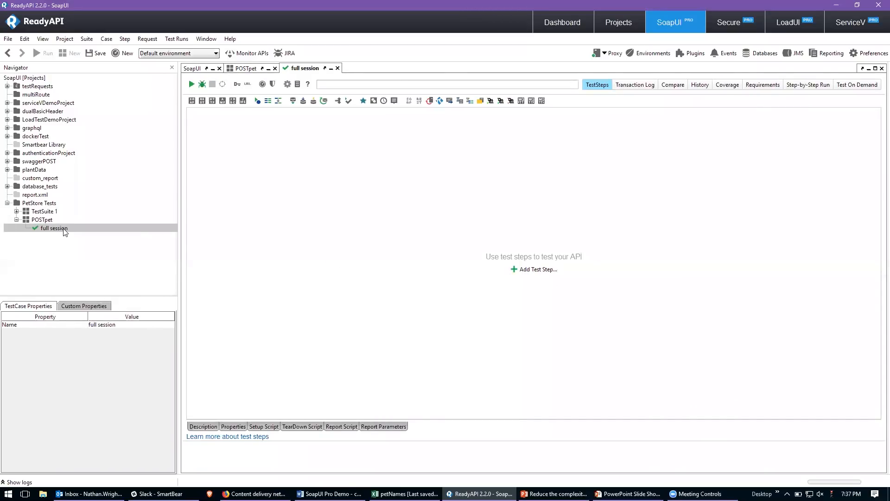
Show the API Navigator with more room beneath the project tree, and expand the Swagger Petstore API.
drag(122, 295, 122, 387)
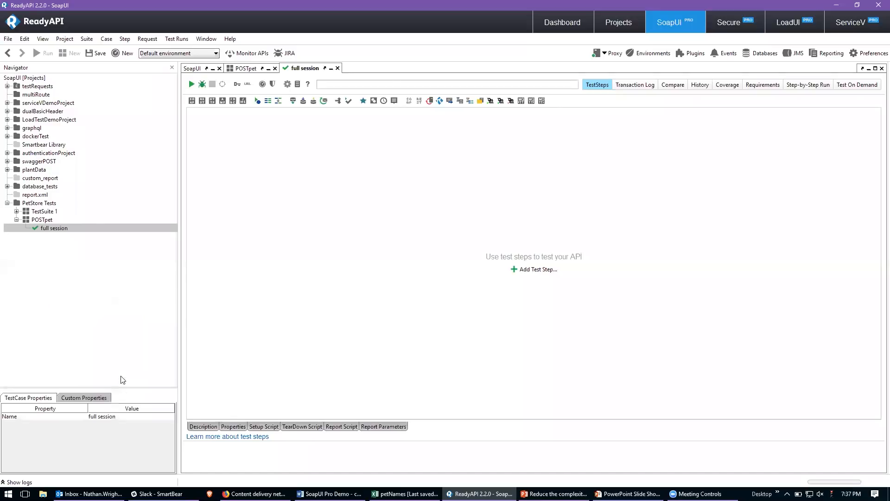
click(45, 38)
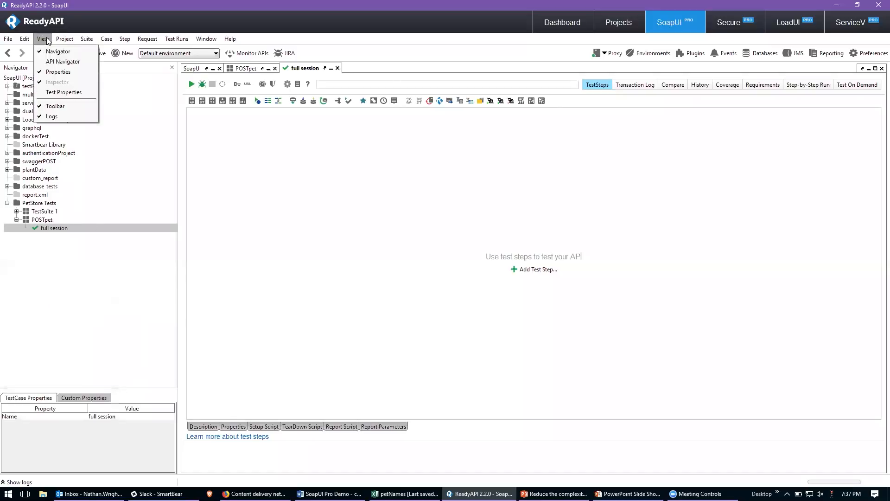
click(76, 61)
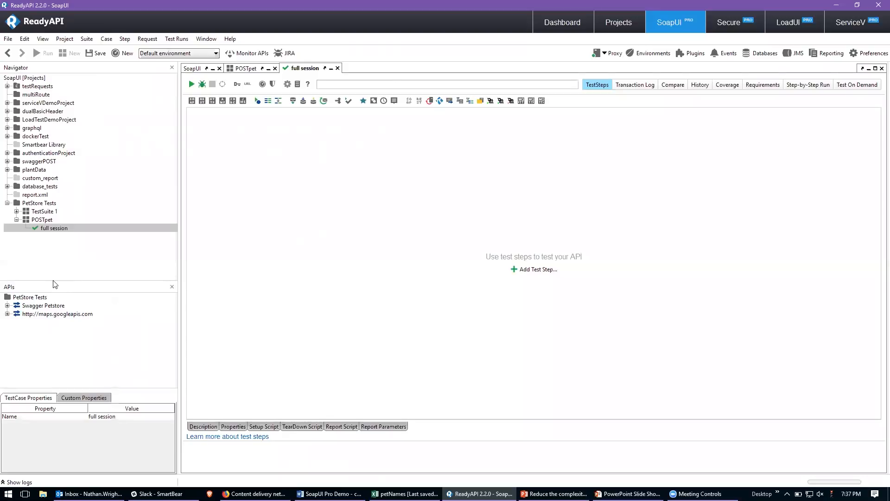
drag(54, 284, 54, 270)
click(7, 291)
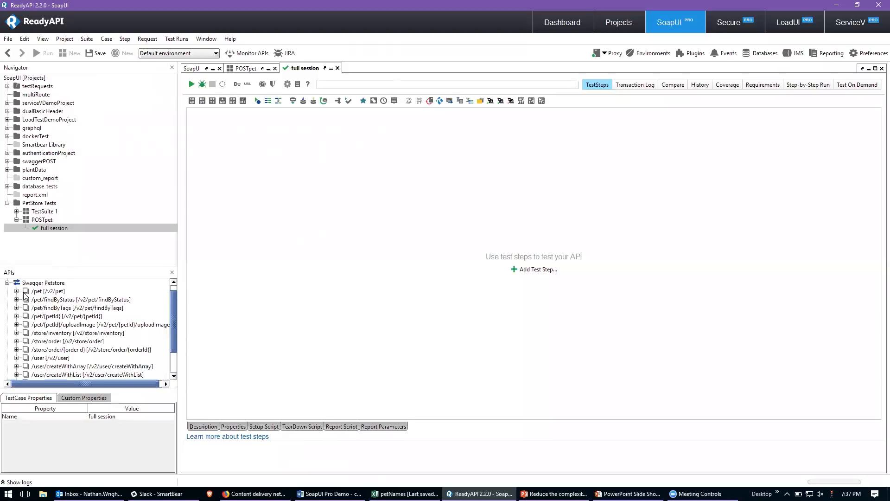
Add Request 1 of the loginUser method under /user/login to the full session test case, naming the test step login.
drag(173, 300, 177, 331)
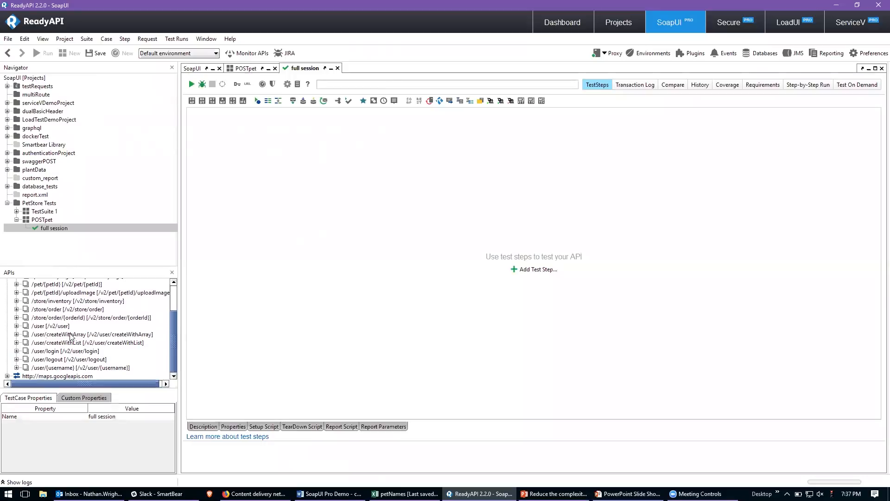
click(64, 351)
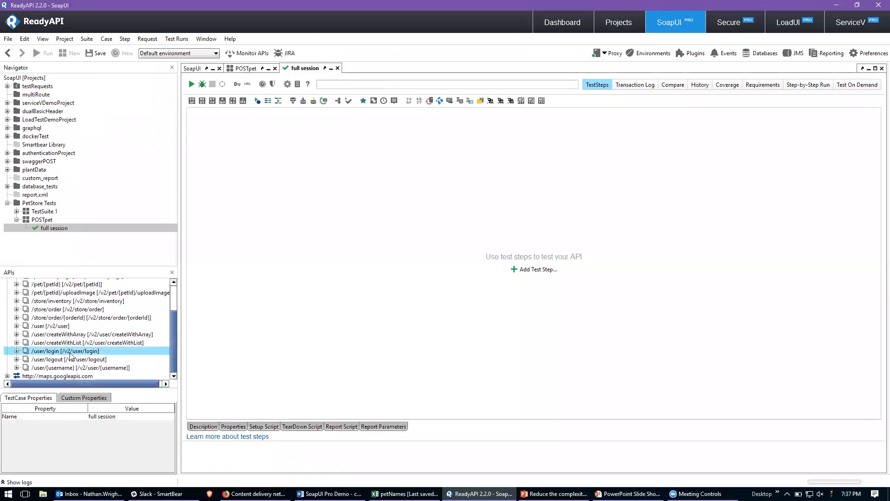
click(16, 351)
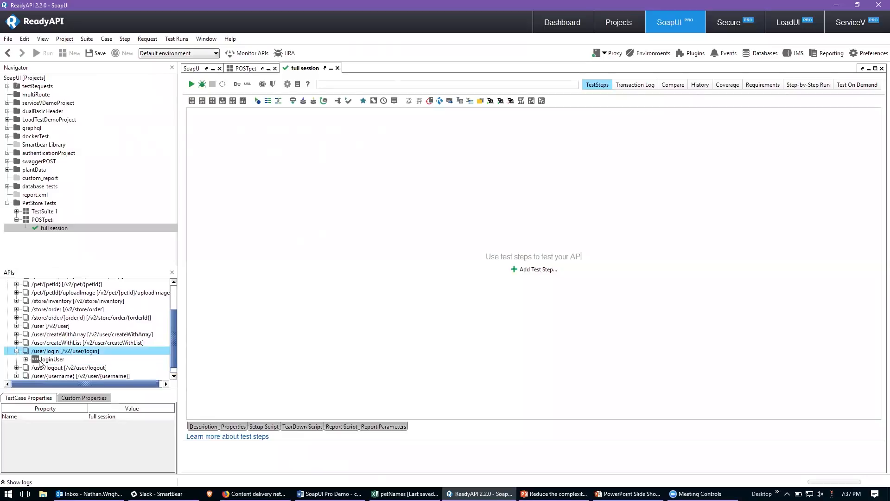
click(52, 359)
scroll(174, 341, down, 1)
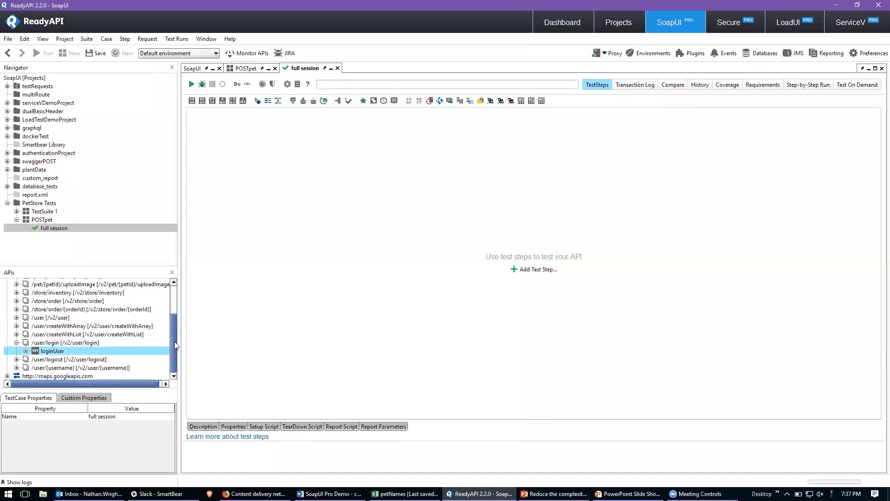
click(26, 351)
click(70, 360)
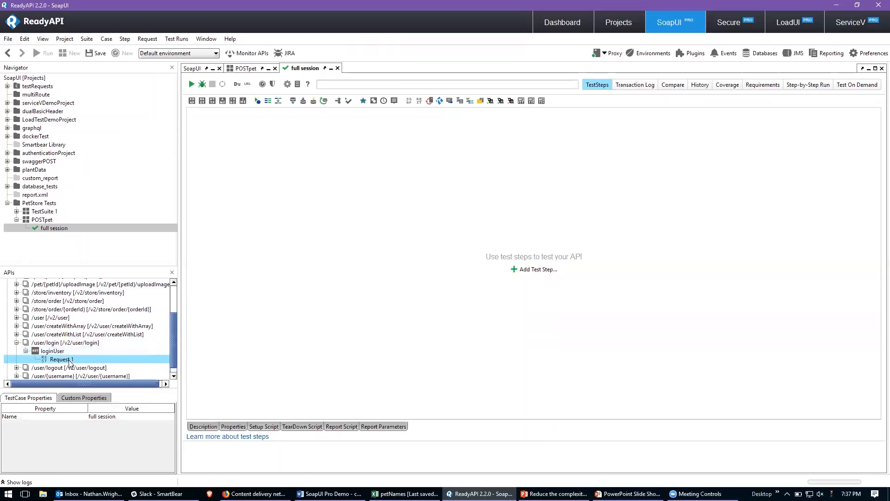
drag(70, 361, 73, 227)
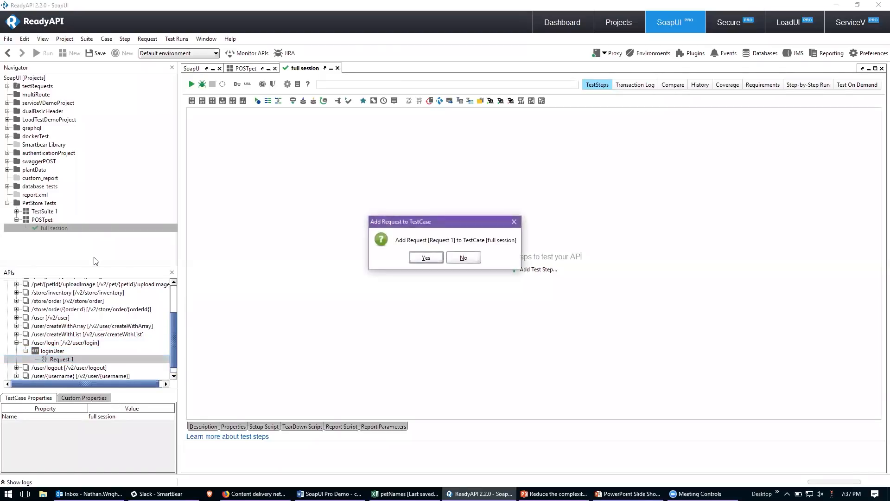
click(426, 258)
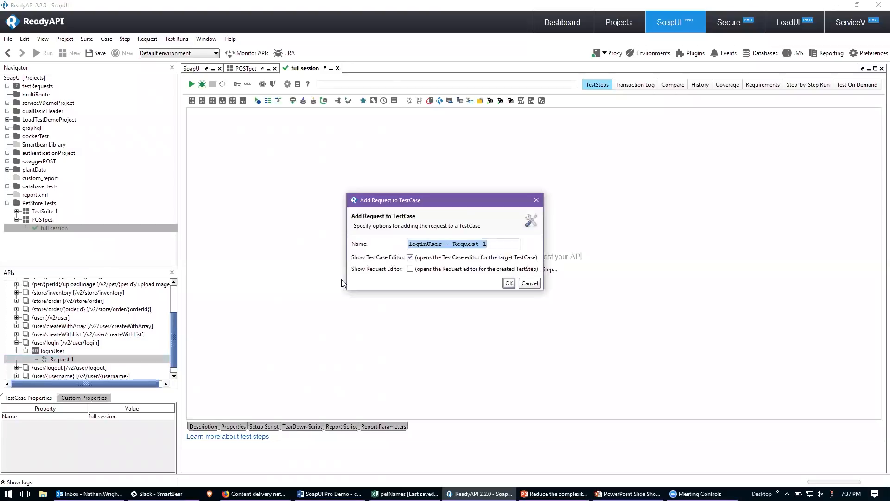
text(1ogin)
key(Return)
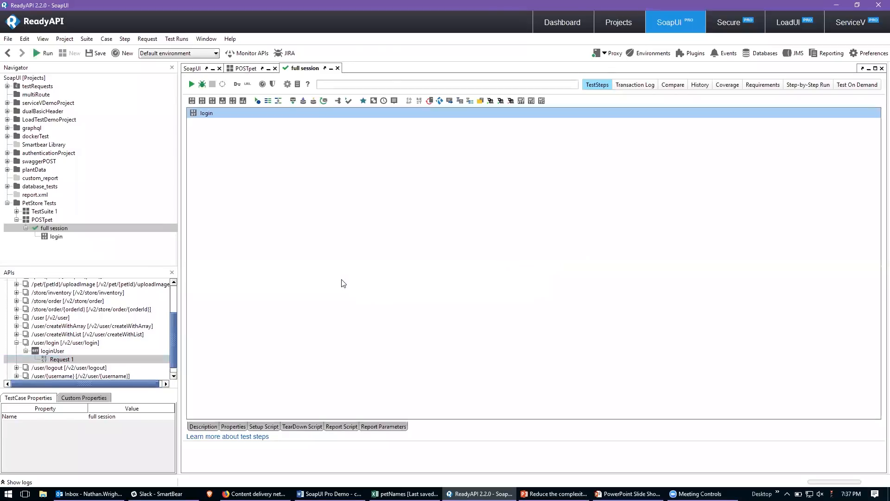
Open the login test step and examine the values of its username and password parameters.
click(49, 236)
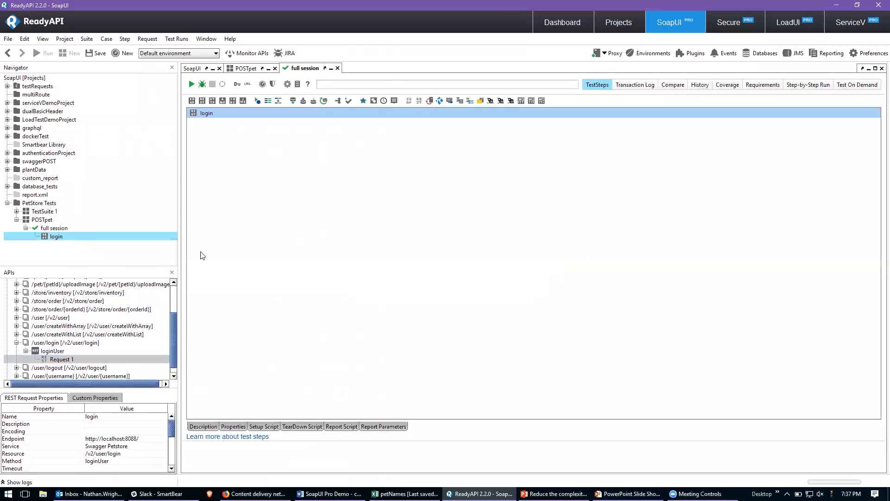
double_click(62, 236)
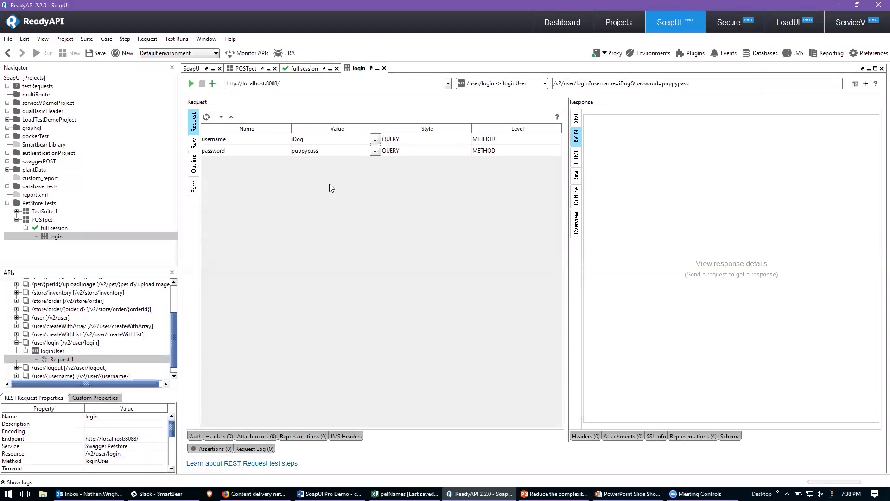
drag(283, 125, 349, 196)
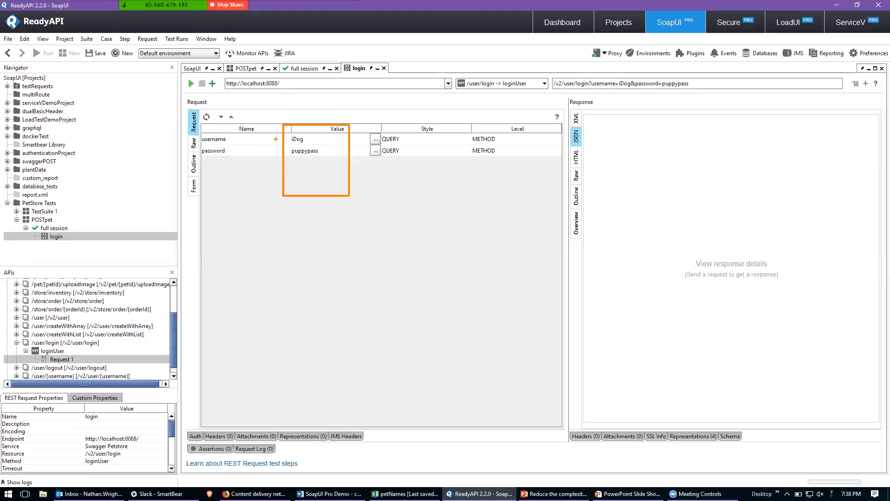
click(276, 147)
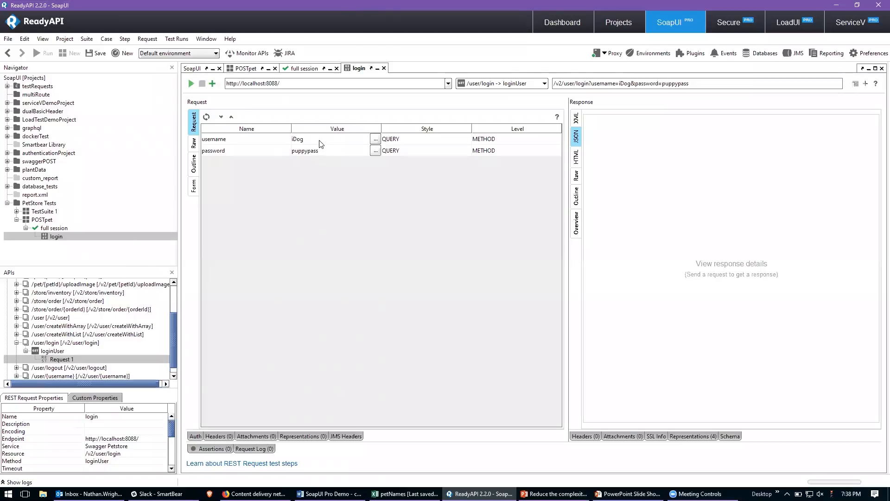
Clear the value of the username parameter in the login request.
click(301, 139)
key(ctrl+a)
key(BackSpace)
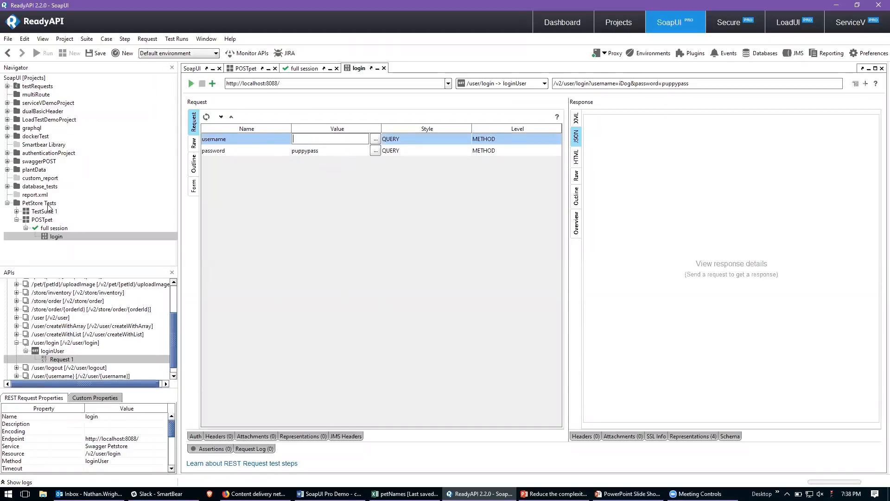
Add a custom property named username with the value iDog to the PetStore Tests project.
click(48, 205)
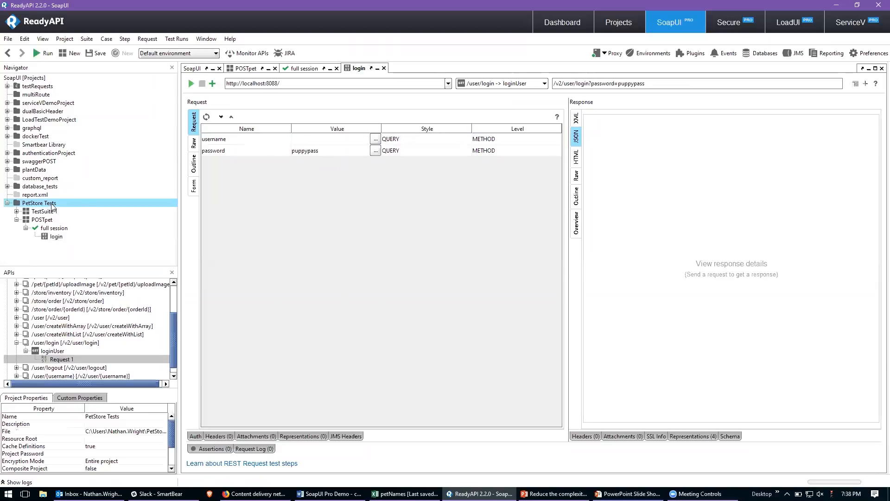
click(80, 397)
click(7, 408)
text(username)
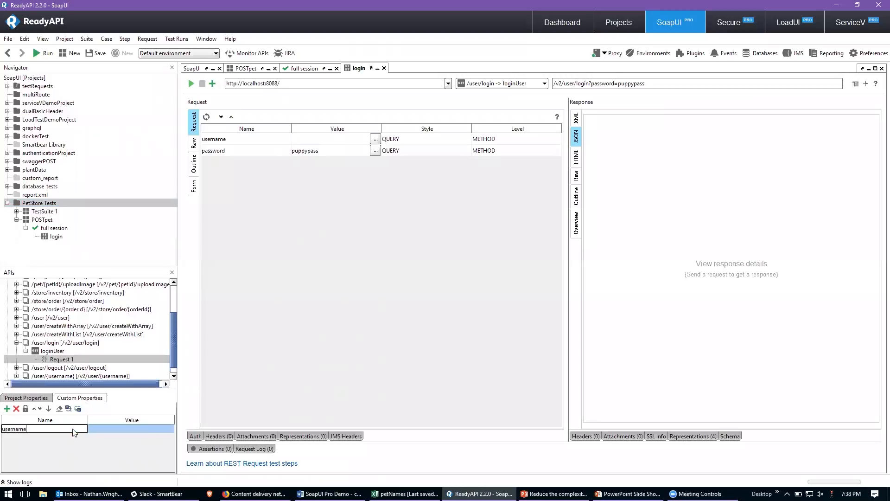
key(Tab)
text(iDog)
key(Return)
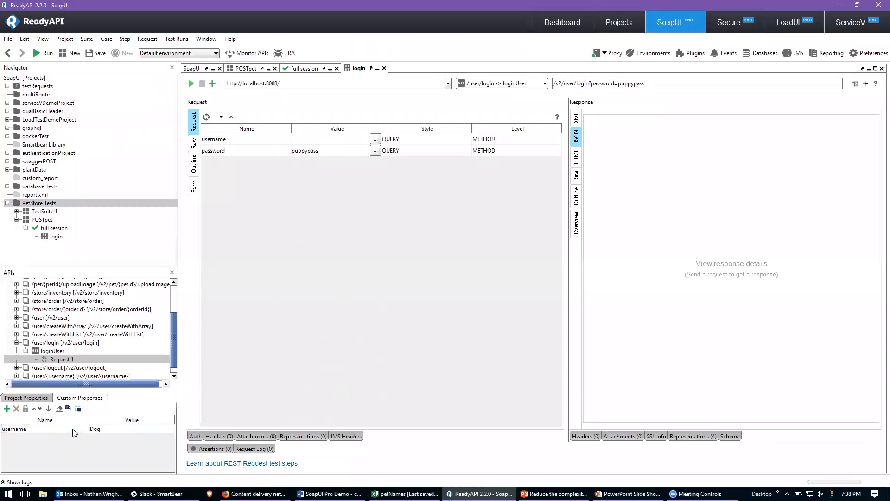
Copy the password parameter's value in the login request and clear it from the parameter.
double_click(352, 151)
key(ctrl+c)
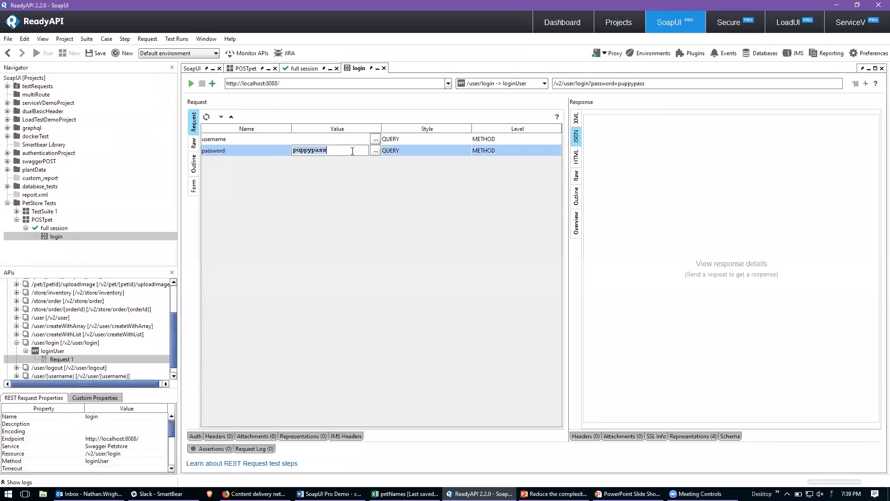
key(BackSpace)
Add a custom property named password to the PetStore Tests project and paste the copied account password as its value.
click(49, 204)
click(78, 397)
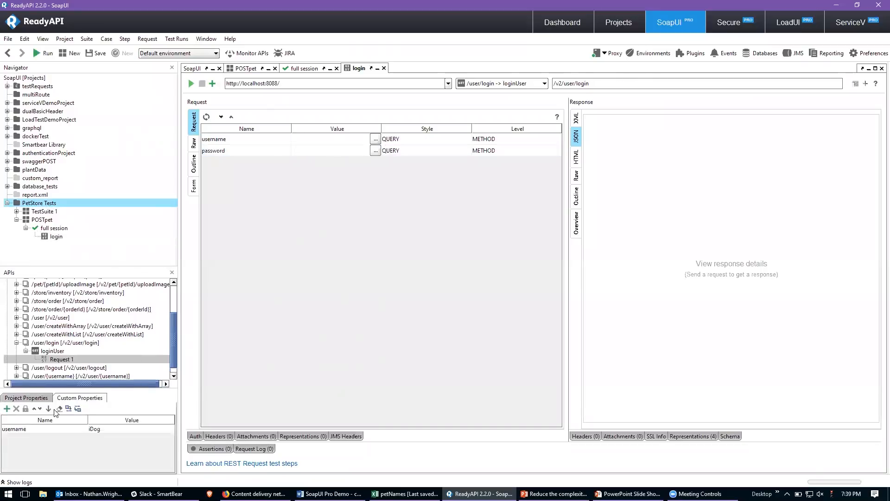
click(6, 408)
text(password)
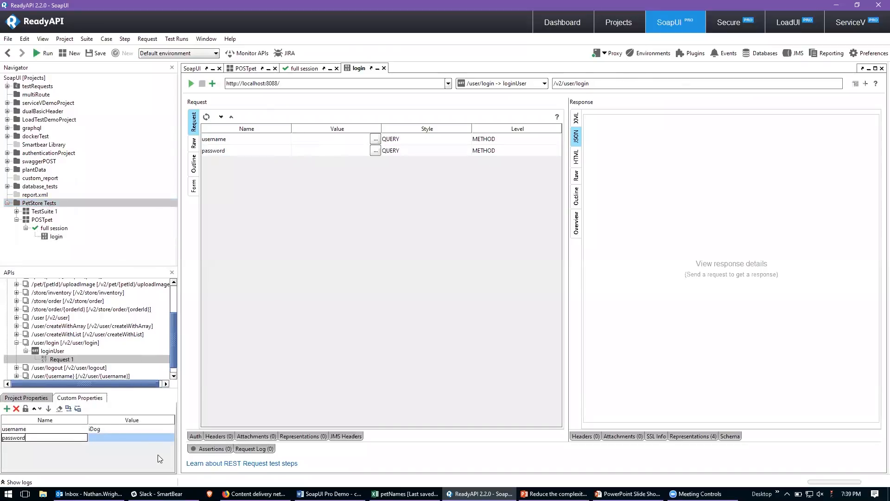
key(Tab)
key(ctrl+v)
click(158, 454)
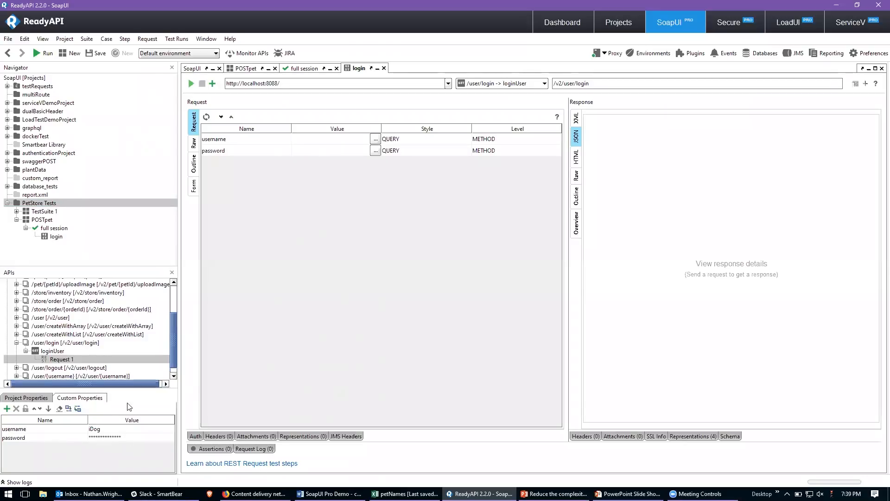
Link the login request's username parameter to the PetStore Tests project property username through Get Data.
click(310, 139)
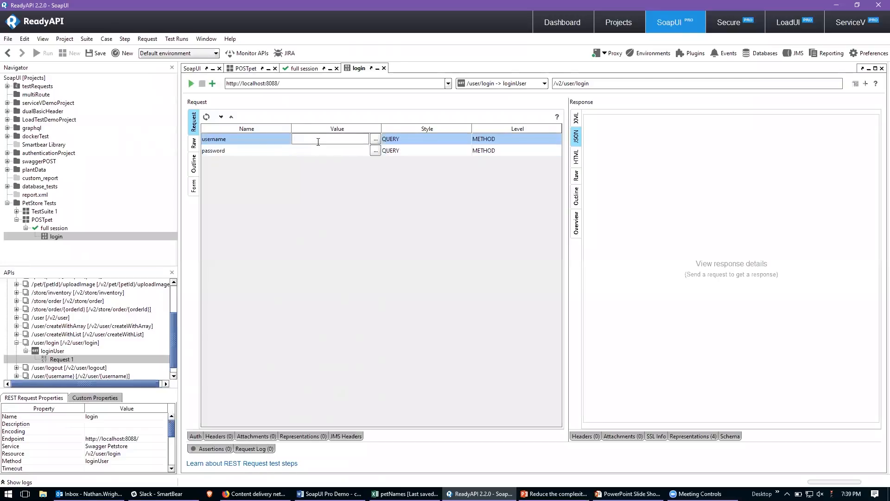
click(375, 139)
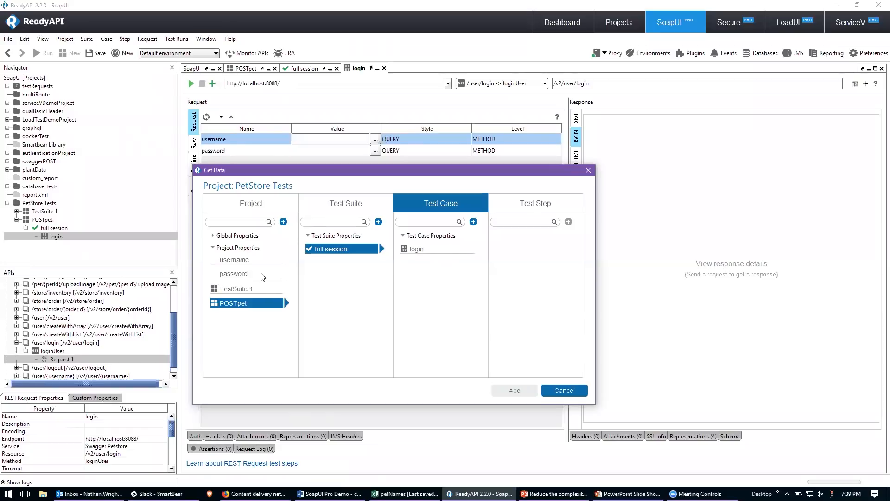
click(247, 262)
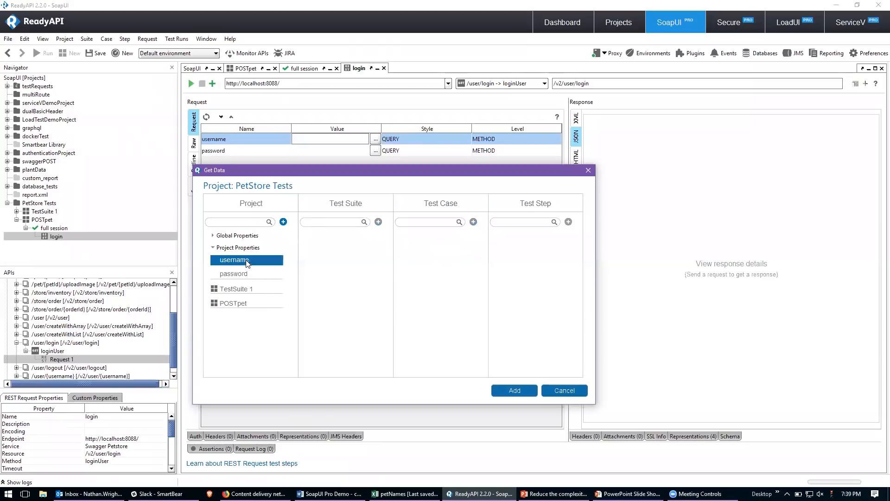
click(249, 275)
click(249, 263)
click(514, 390)
Link the login request's password parameter to the PetStore Tests project property password through Get Data.
click(342, 150)
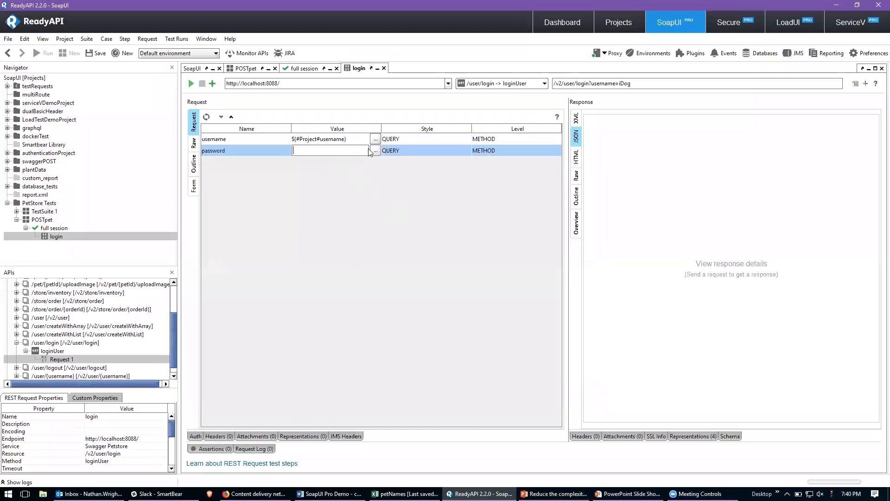
click(376, 150)
click(288, 232)
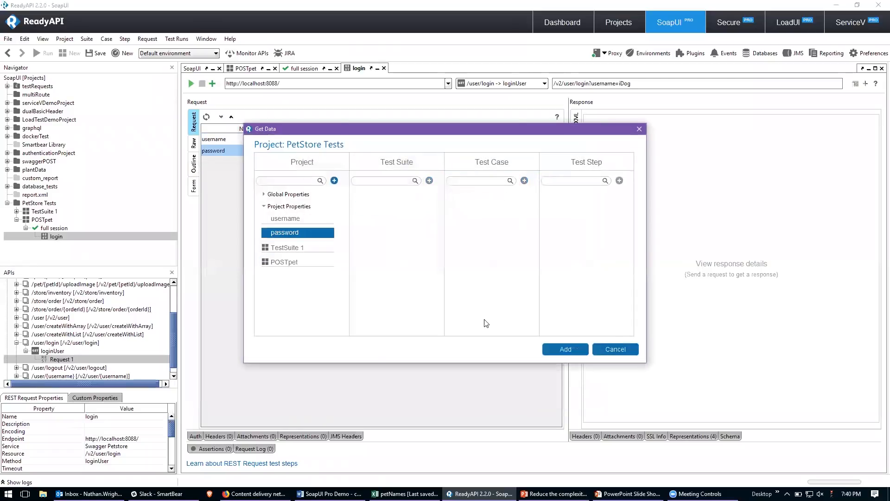
click(566, 350)
click(271, 154)
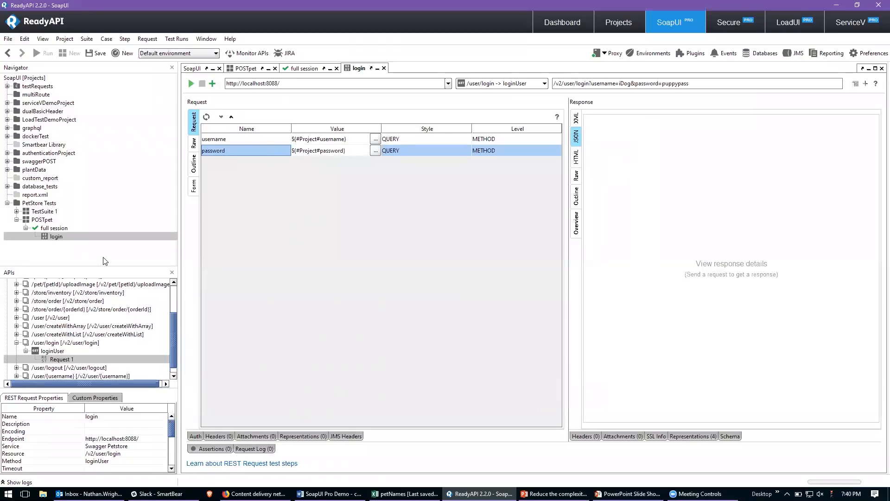
Review the custom properties of the PetStore Tests project and return to the login test step.
click(57, 204)
click(92, 398)
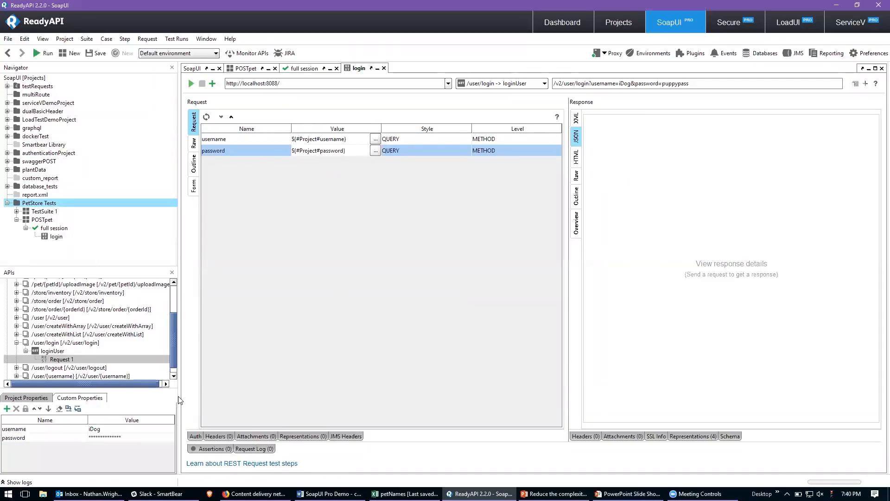
click(56, 237)
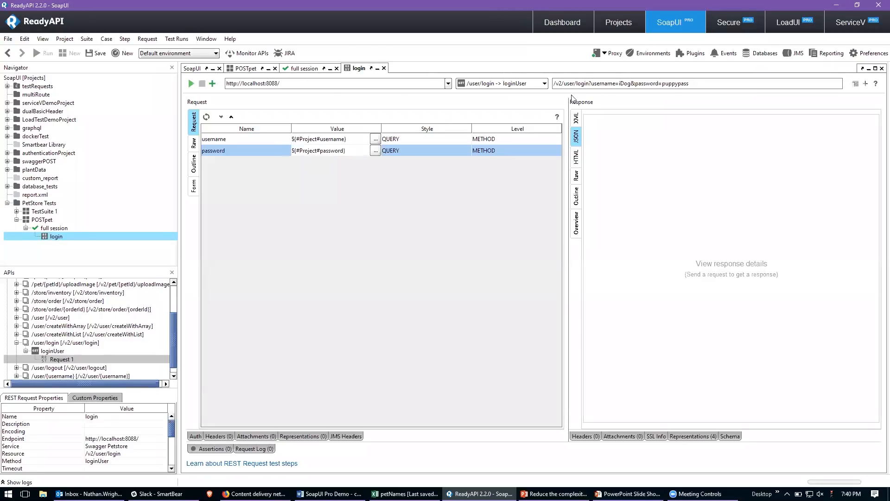
click(191, 83)
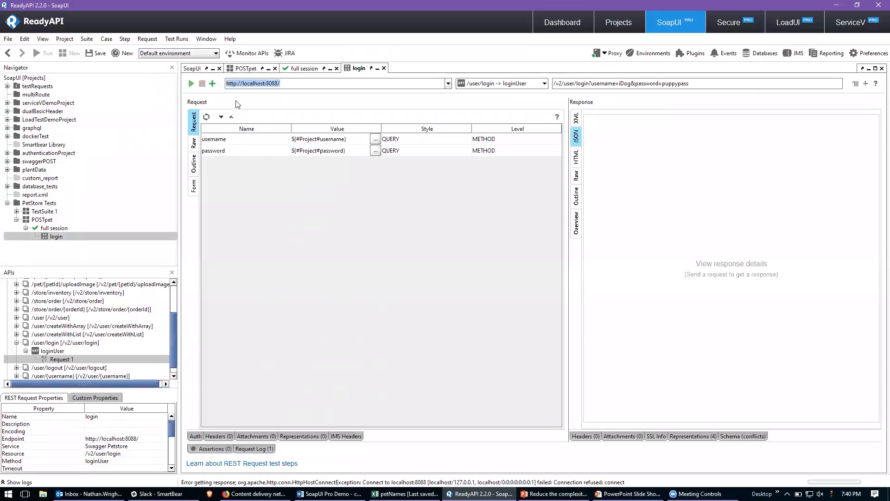
click(850, 21)
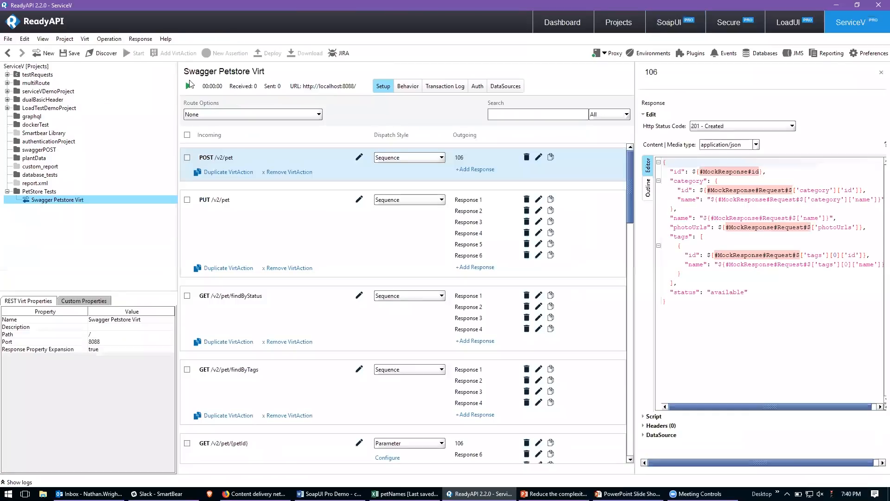
click(667, 23)
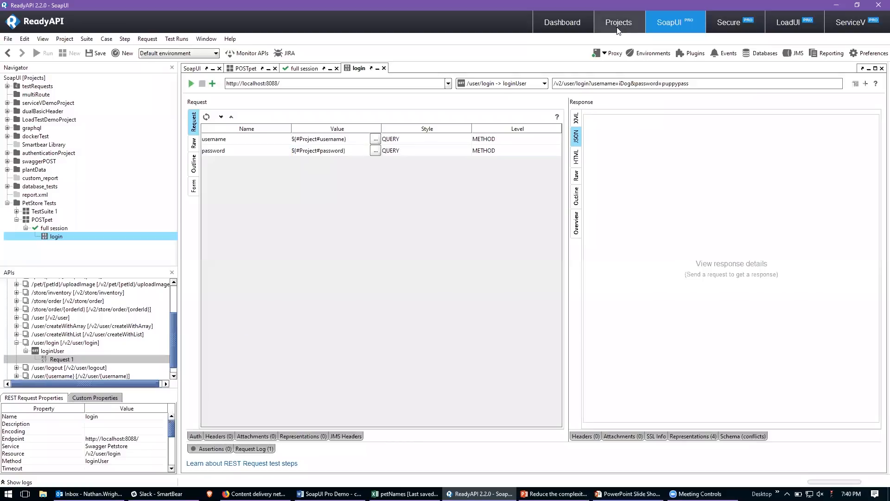
click(191, 84)
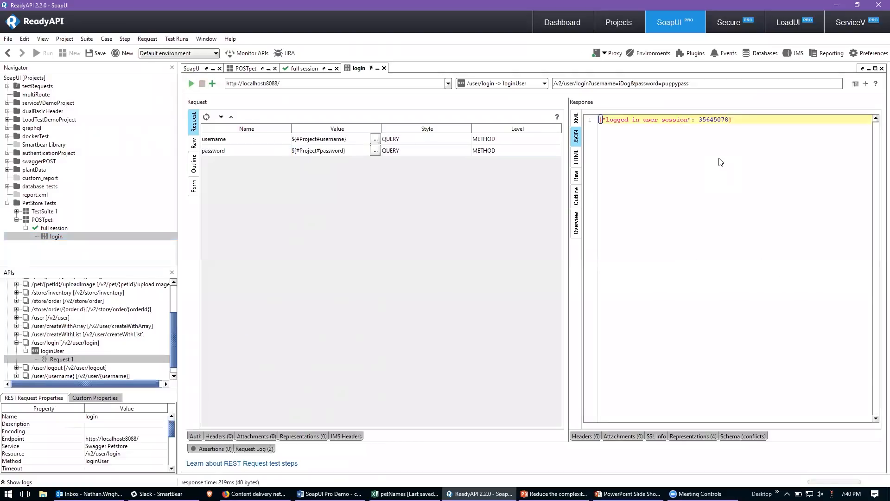
Examine the session value in the login response and its x-rate-limit and x-expires-after headers.
double_click(722, 121)
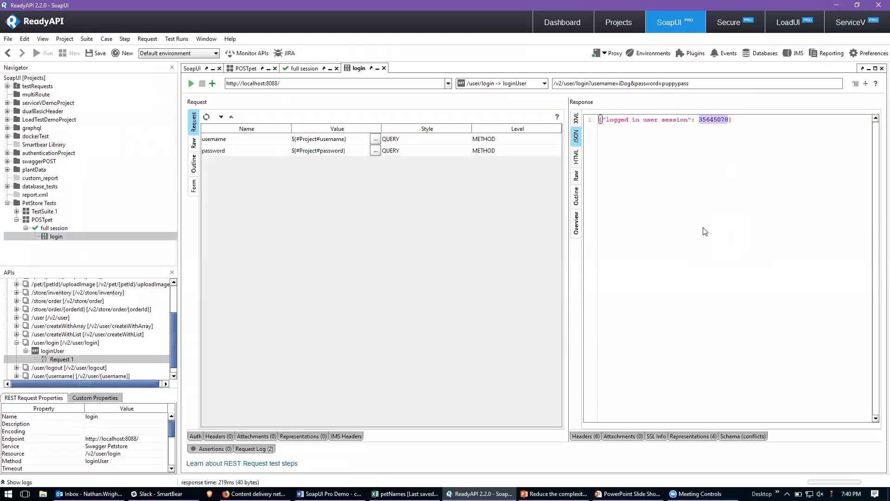
click(585, 437)
drag(556, 209, 569, 212)
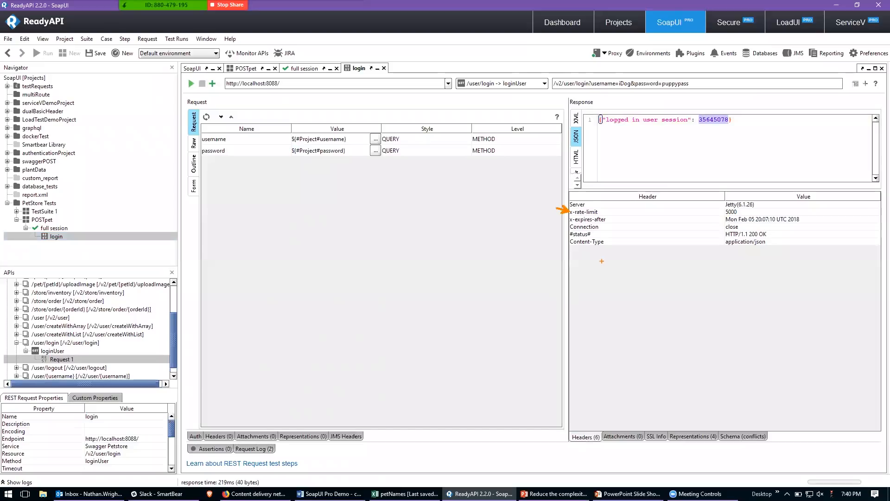
drag(559, 224, 569, 220)
drag(705, 135, 706, 129)
click(554, 268)
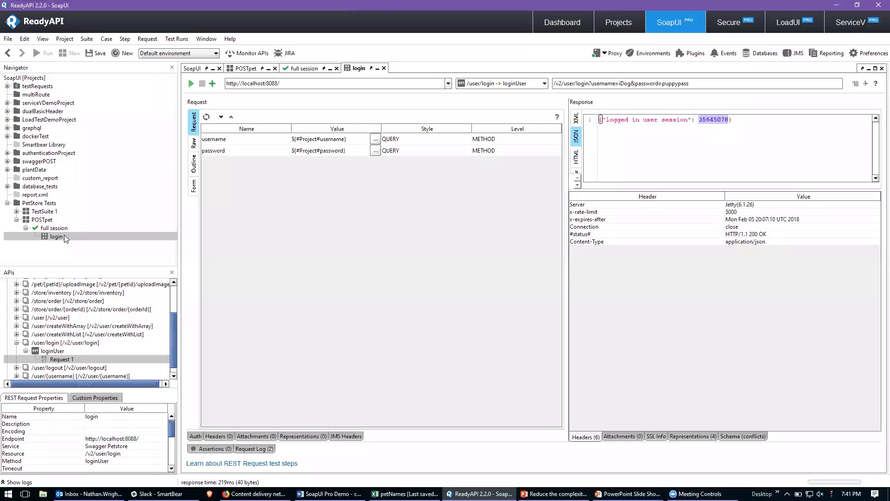
Add Request 1 of the addPet method under /pet to the full session test case, naming the test step createPet.
scroll(121, 336, down, 1)
click(16, 334)
scroll(62, 316, up, 3)
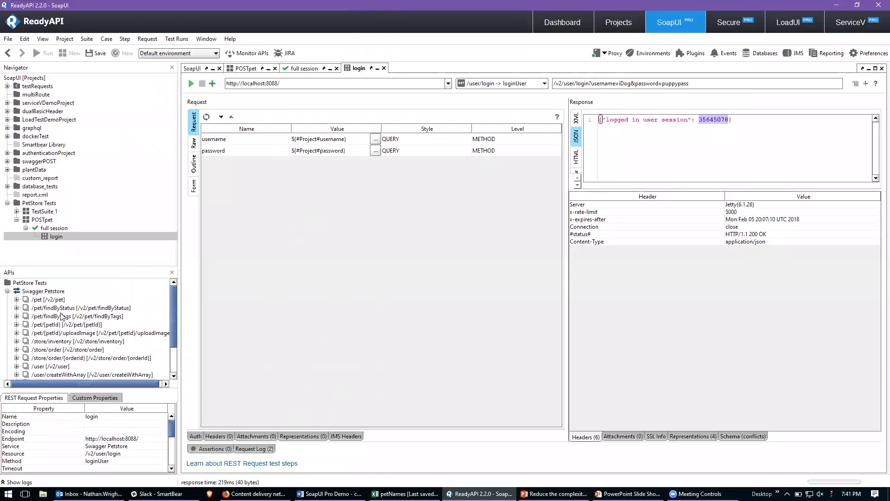
click(17, 299)
click(26, 308)
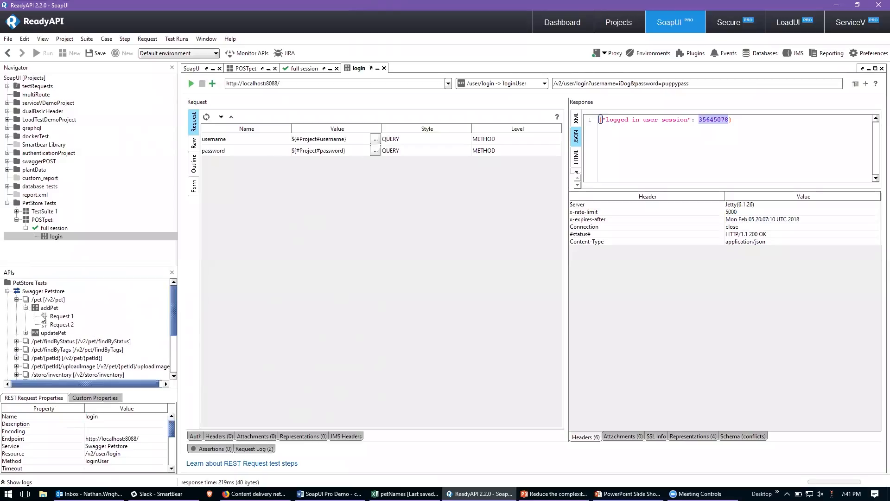
click(70, 318)
drag(69, 316, 64, 239)
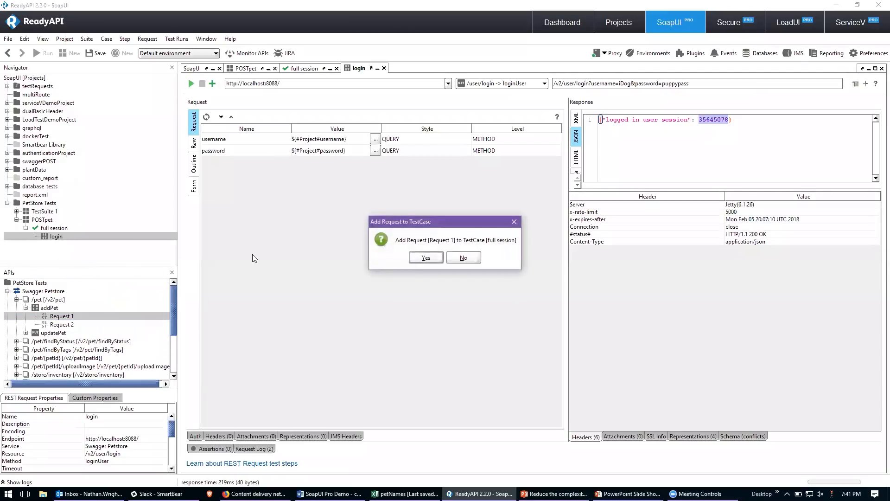
click(425, 258)
text(create)
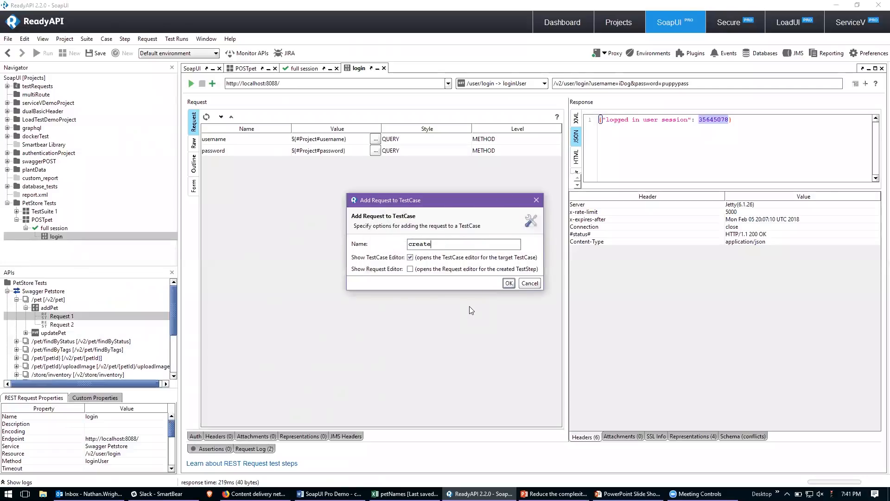
text(Pet)
key(Return)
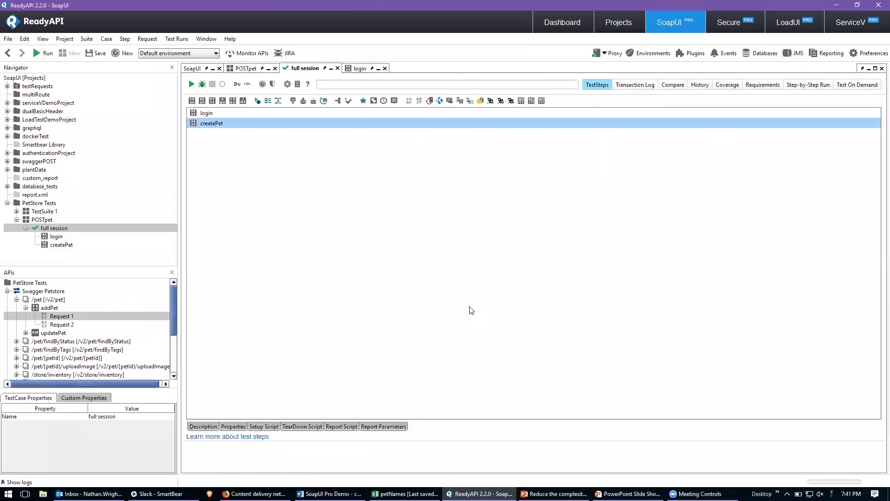
Open the createPet test step and examine its JSON request body and Authorization header parameter.
double_click(68, 245)
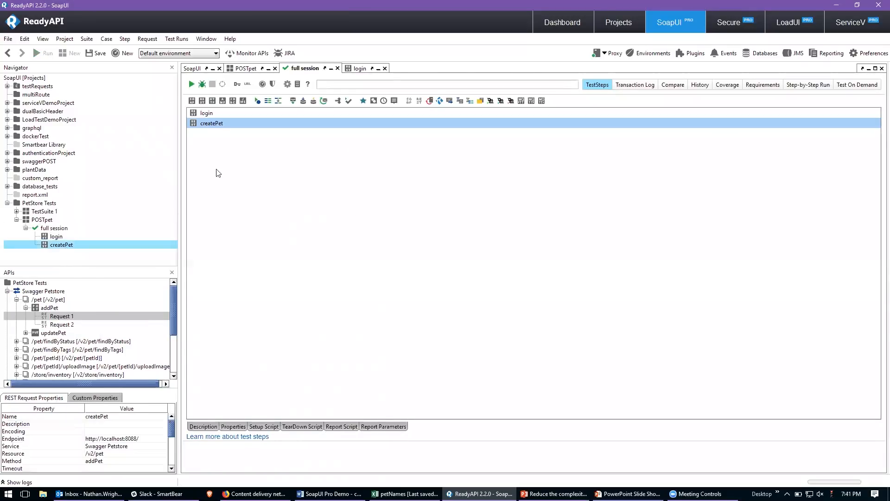
drag(335, 273, 334, 242)
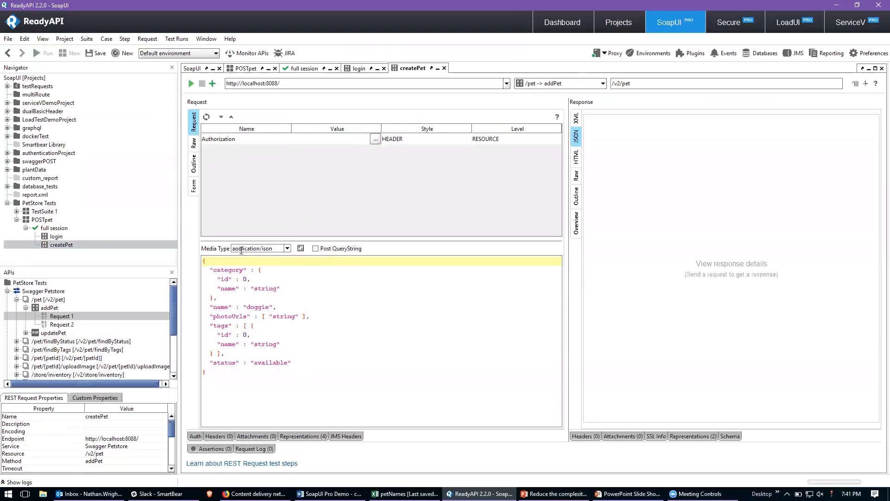
drag(230, 378, 204, 259)
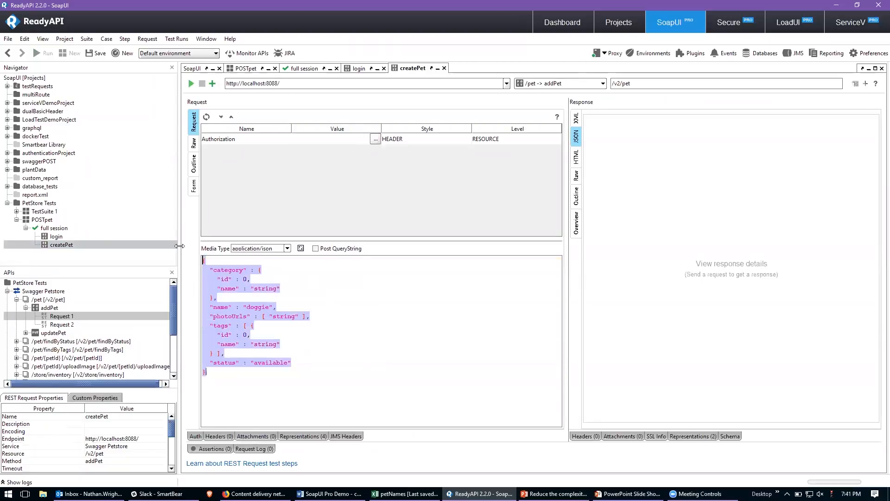
click(277, 378)
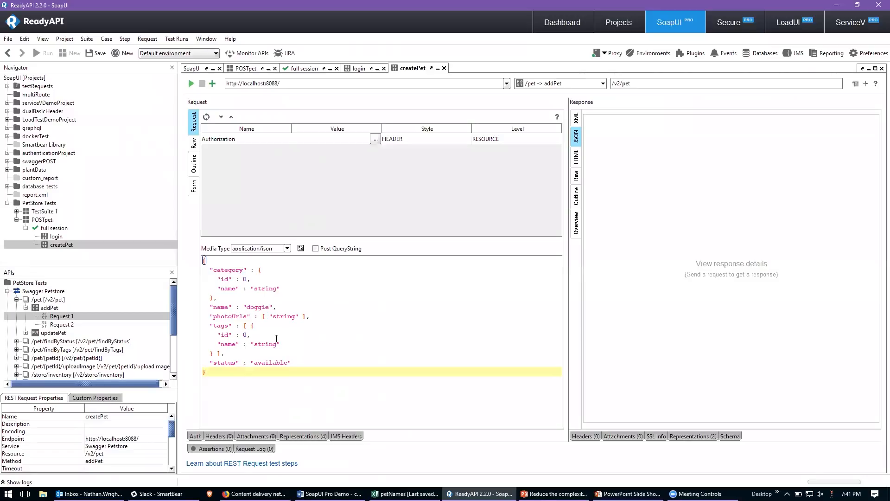
key(ctrl+a)
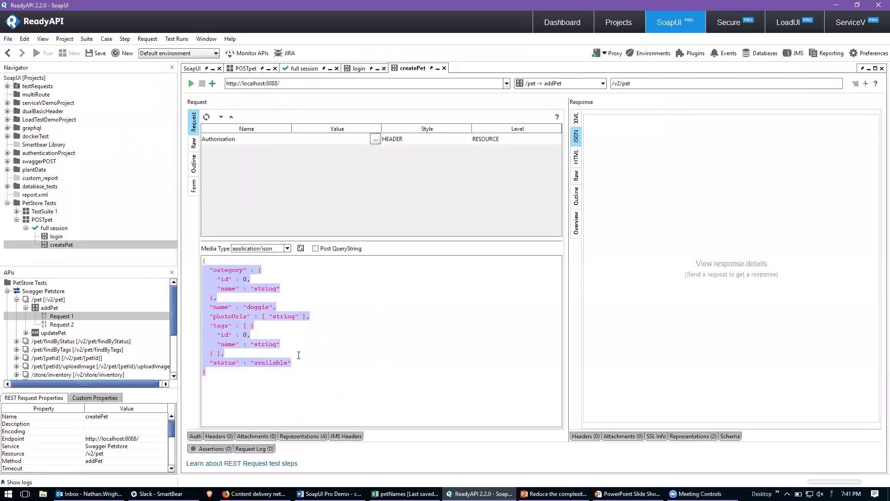
click(300, 369)
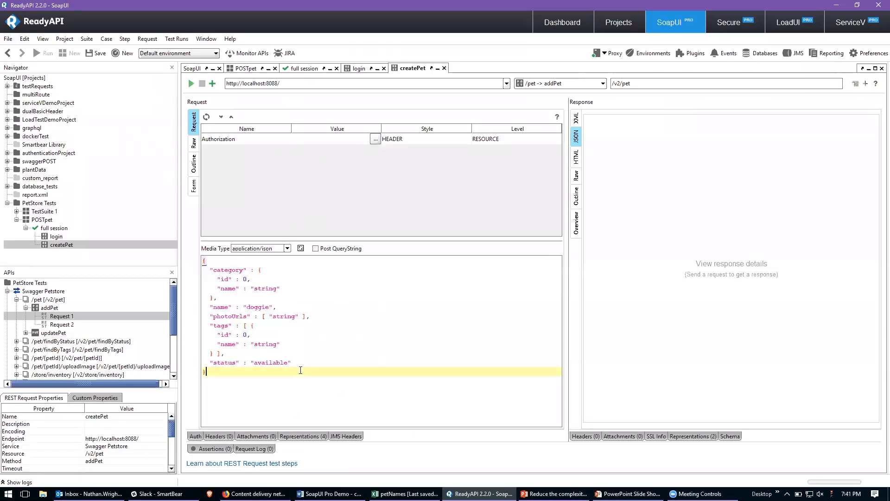
click(240, 140)
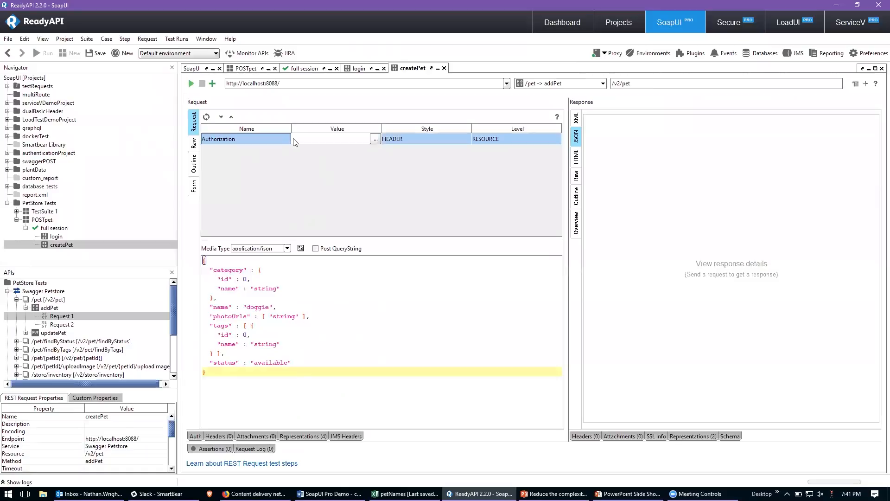
Set the createPet Authorization header to the 'logged in user session' value from the login test step's Response property.
click(375, 139)
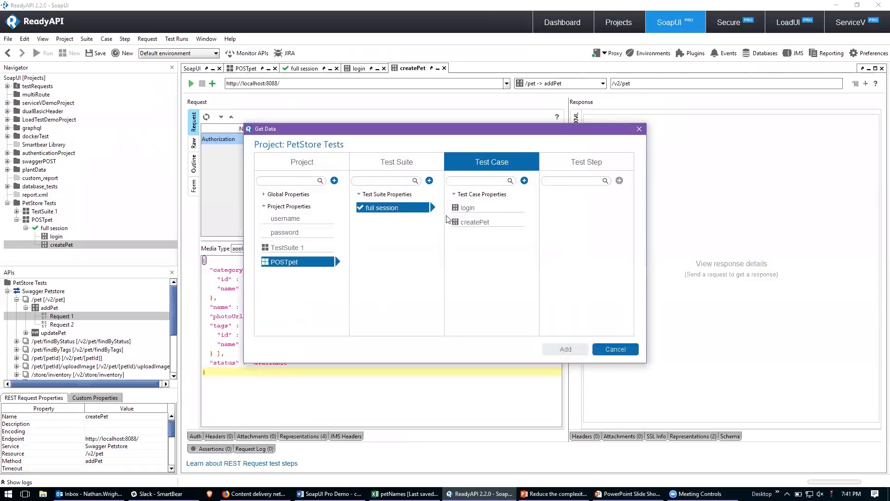
click(466, 207)
drag(541, 131, 518, 140)
click(573, 205)
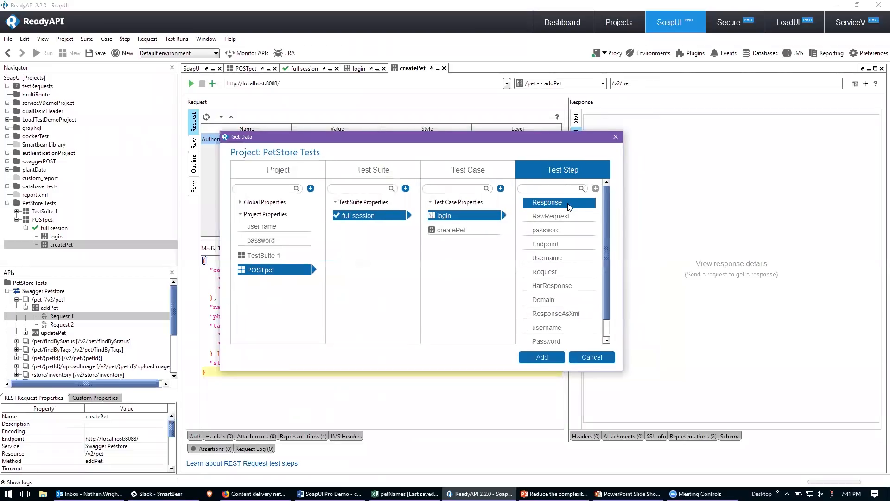
click(541, 357)
click(459, 187)
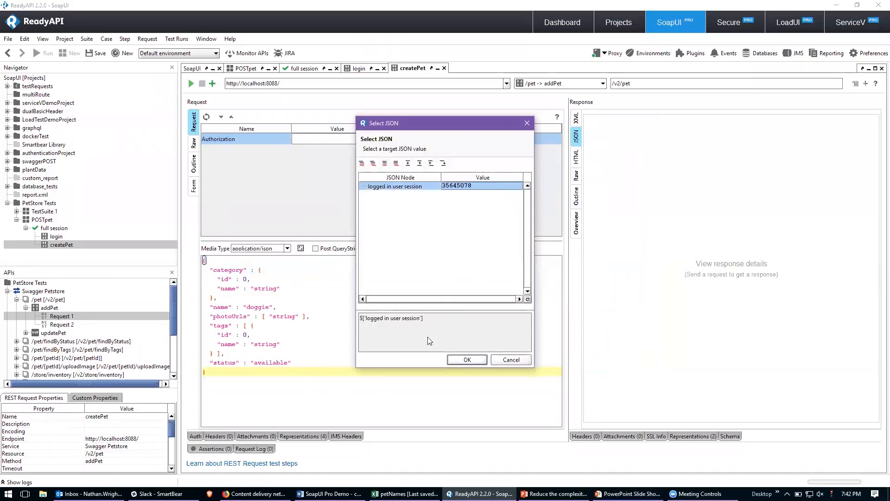
click(470, 359)
double_click(382, 128)
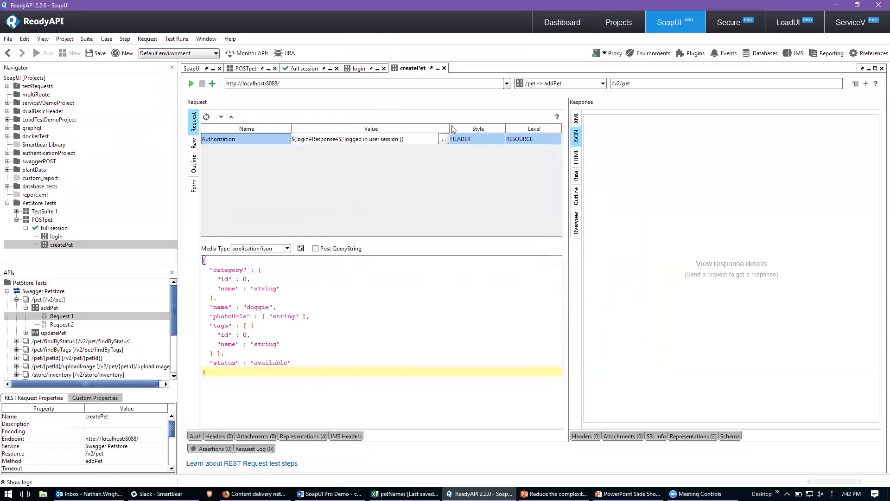
drag(449, 129, 420, 129)
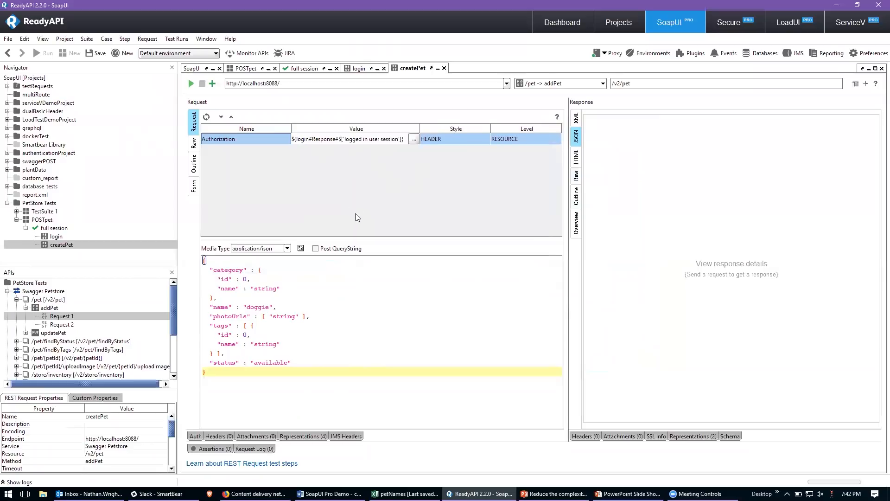
double_click(245, 279)
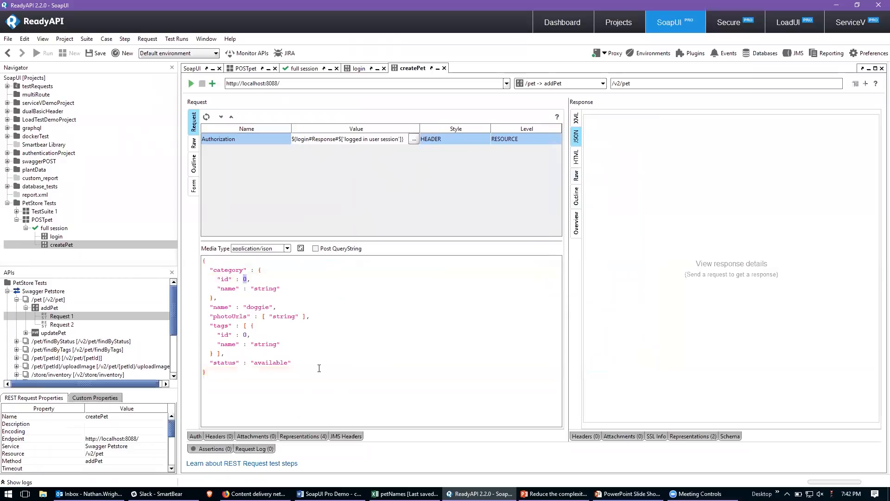
text(106)
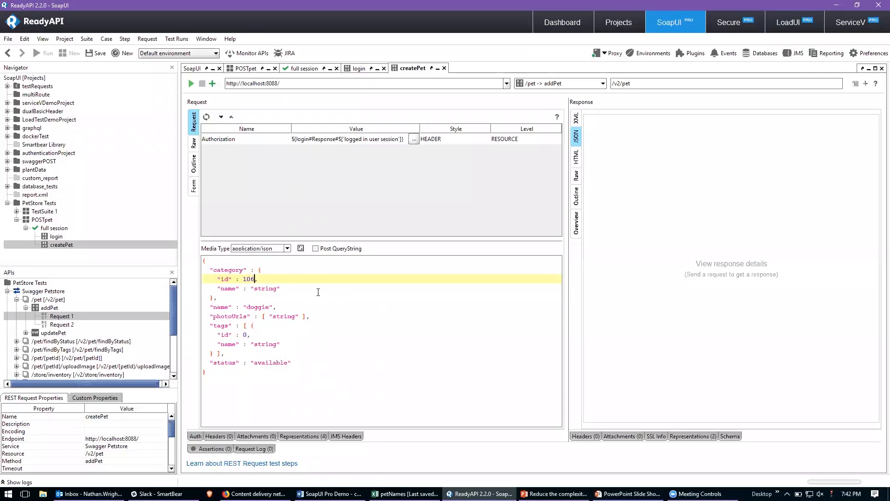
double_click(254, 280)
text(0)
Send the createPet request and examine its response as JSON, as a node outline and as raw content.
click(191, 84)
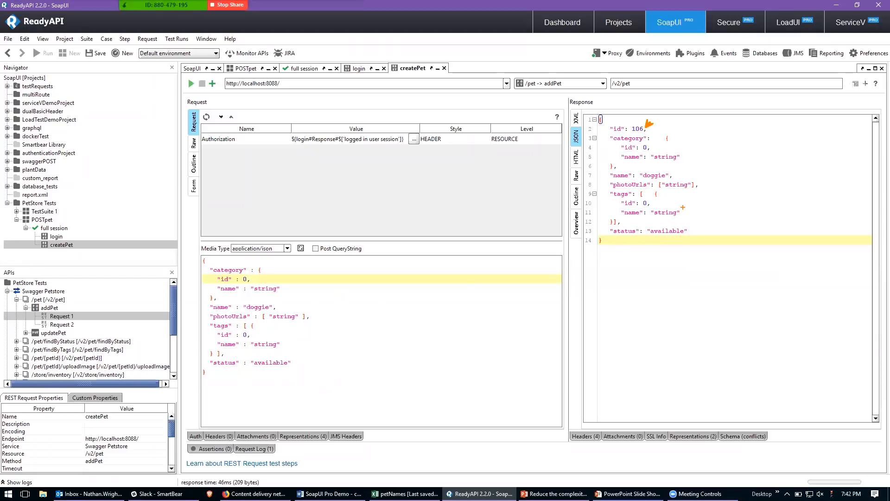
mouse_move(669, 147)
mouse_down()
mouse_move(682, 147)
mouse_move(699, 190)
mouse_up()
click(576, 175)
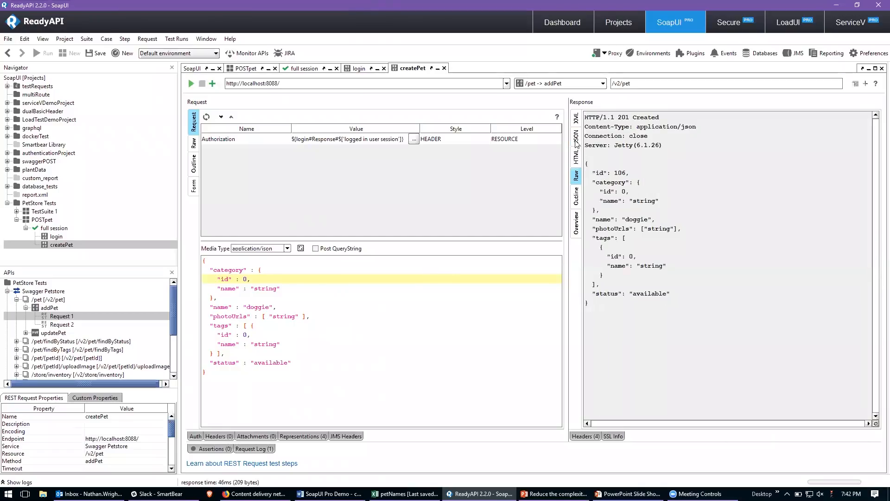
click(576, 144)
click(578, 196)
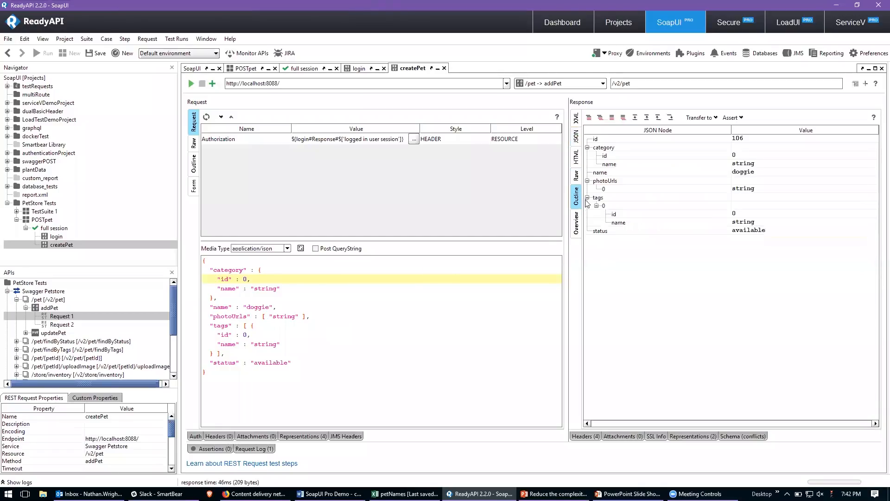
click(576, 175)
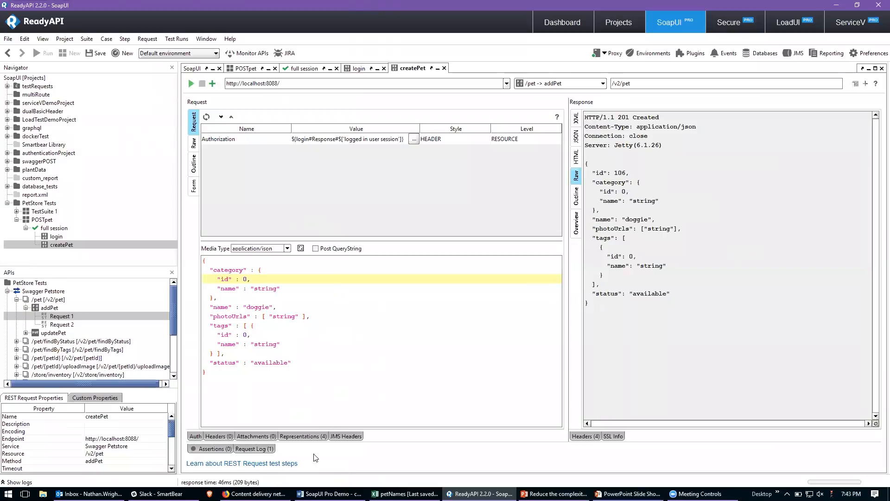
click(215, 450)
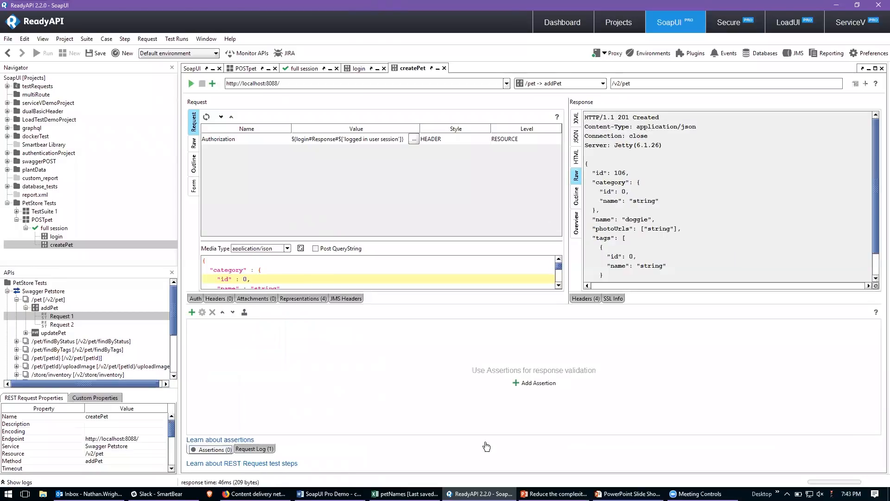
click(541, 384)
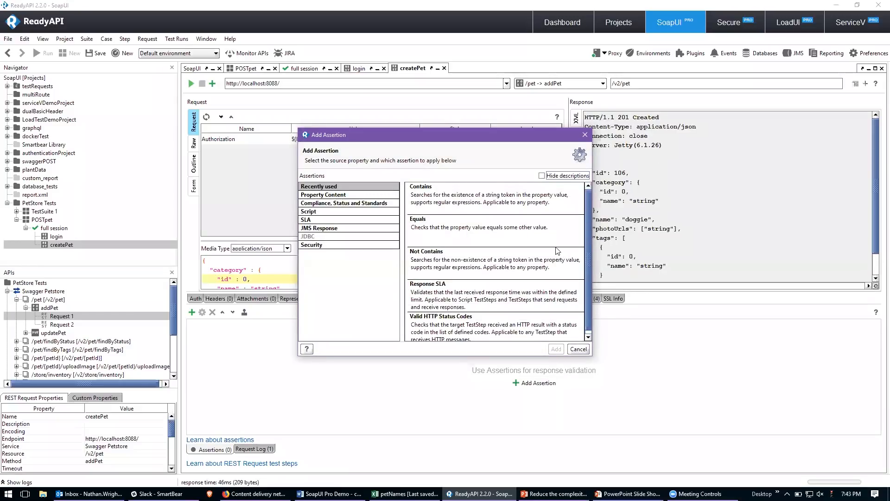
click(505, 202)
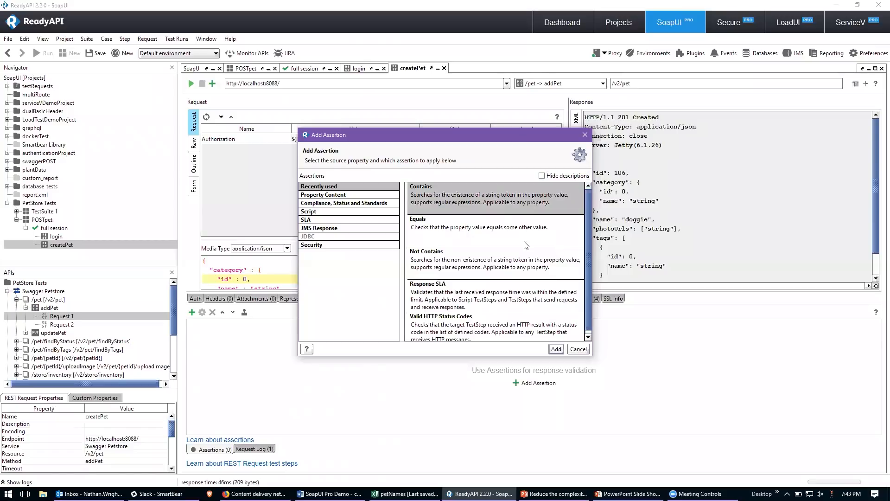
click(360, 203)
mouse_move(589, 206)
mouse_down()
mouse_move(588, 225)
mouse_move(589, 207)
mouse_up()
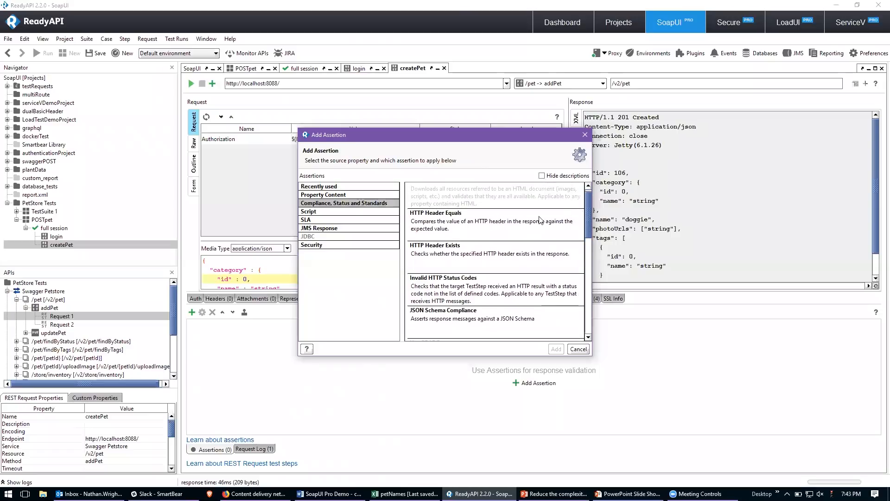
click(533, 218)
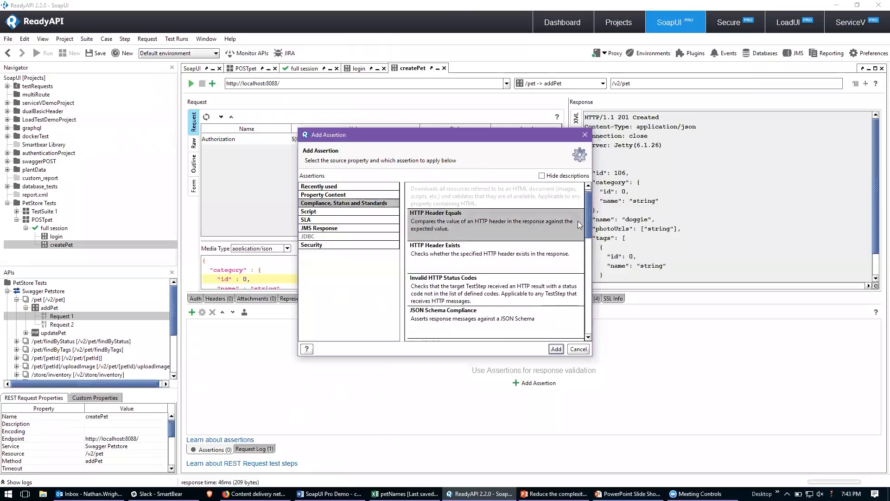
drag(585, 221, 583, 200)
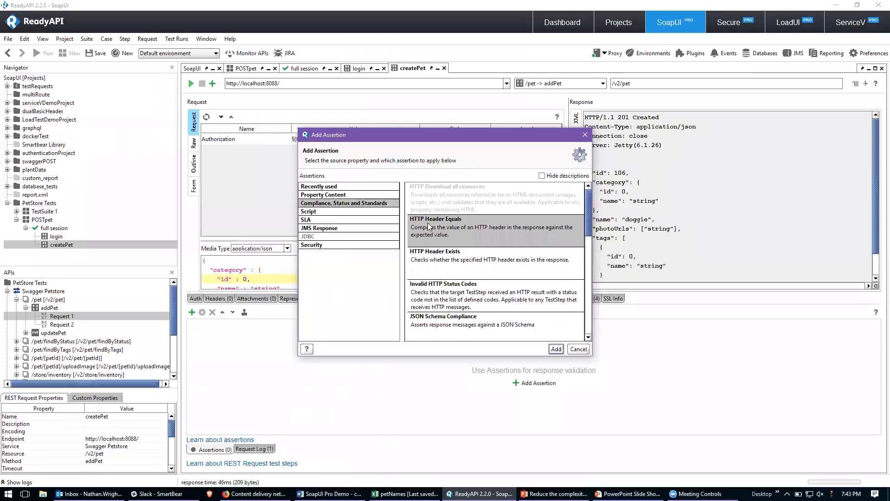
click(556, 349)
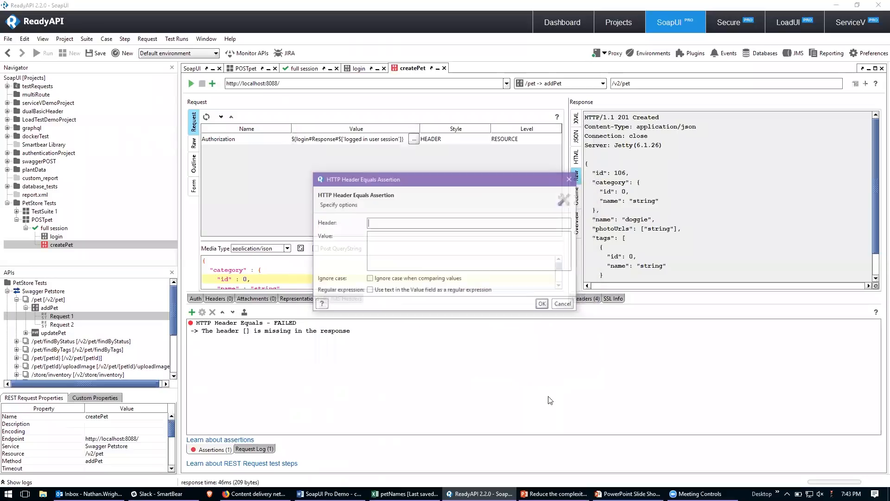
click(564, 305)
click(212, 312)
click(423, 256)
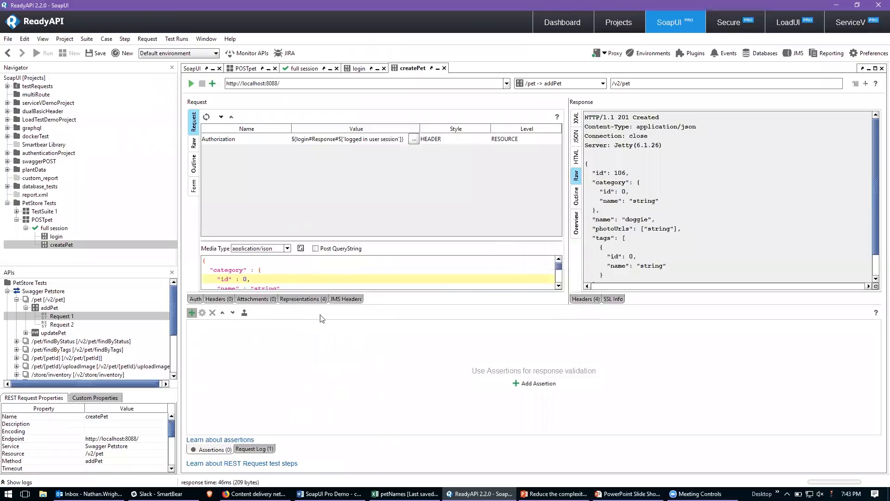
Add a Valid HTTP Status Codes assertion with code 201 to the createPet test step.
click(191, 312)
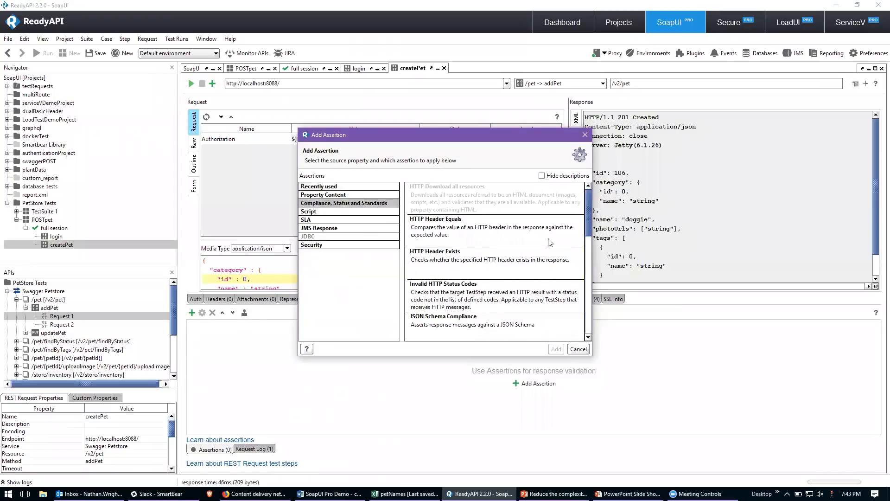
click(517, 293)
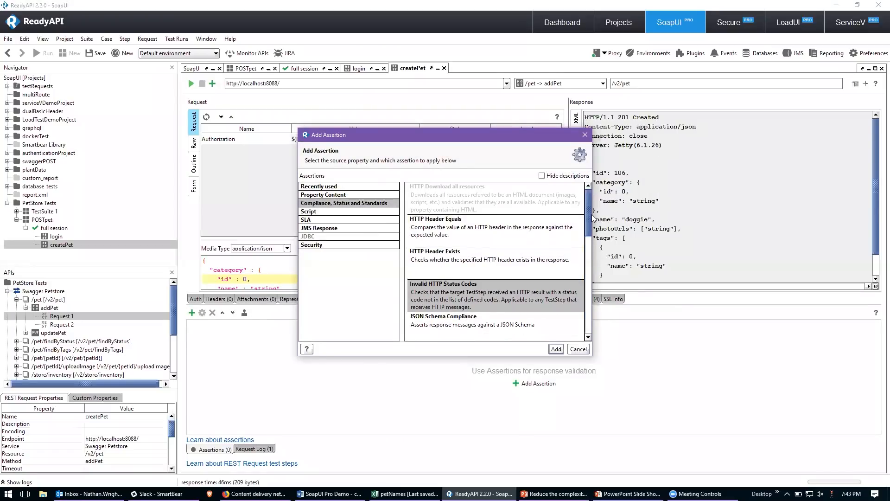
scroll(585, 241, down, 5)
click(499, 260)
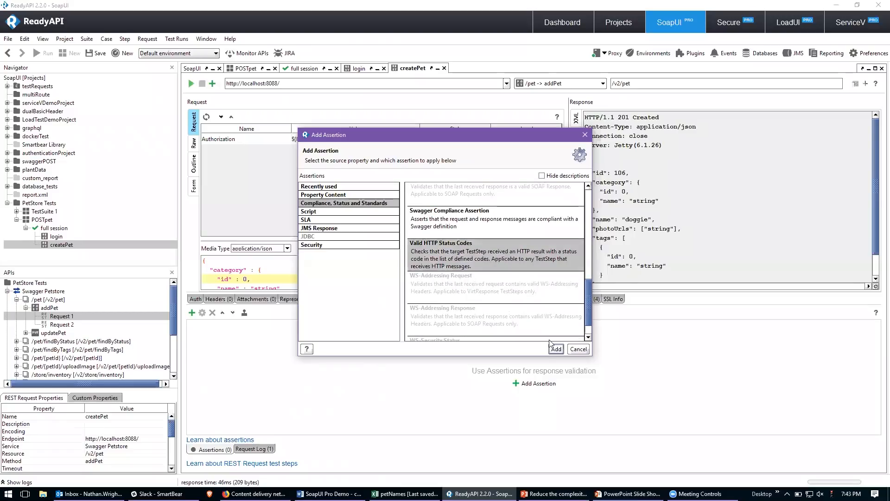
click(556, 349)
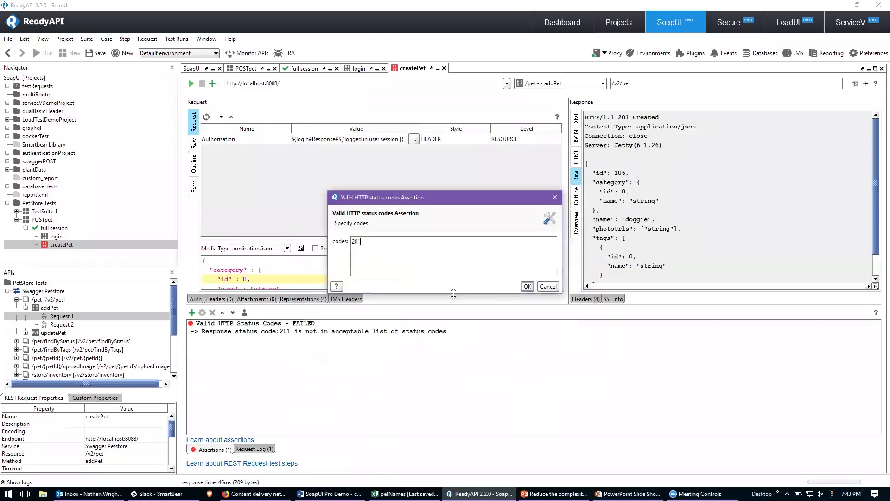
click(527, 287)
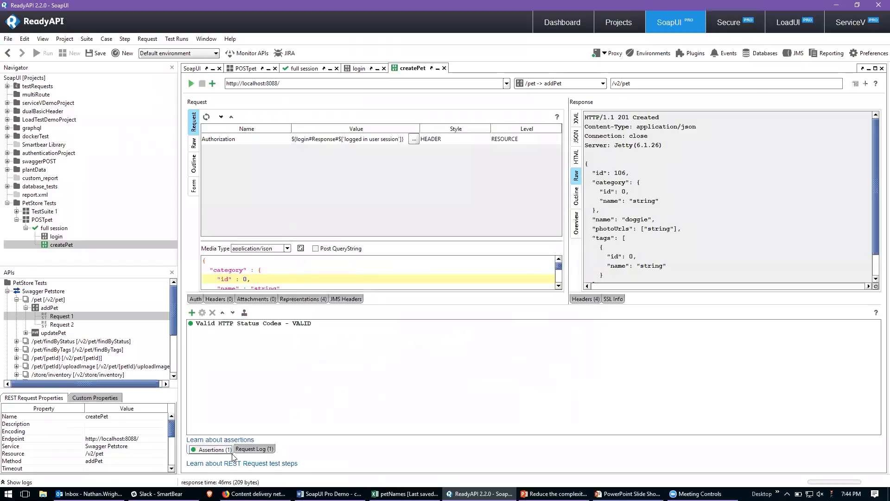
double_click(623, 117)
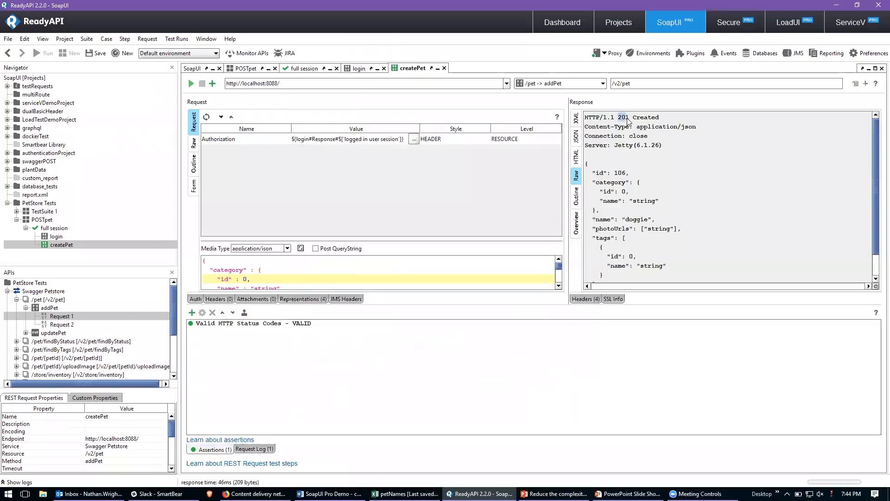
click(224, 454)
Add a JSONPath existence assertion for the id node of the createPet response, with expected result true.
drag(598, 319, 571, 160)
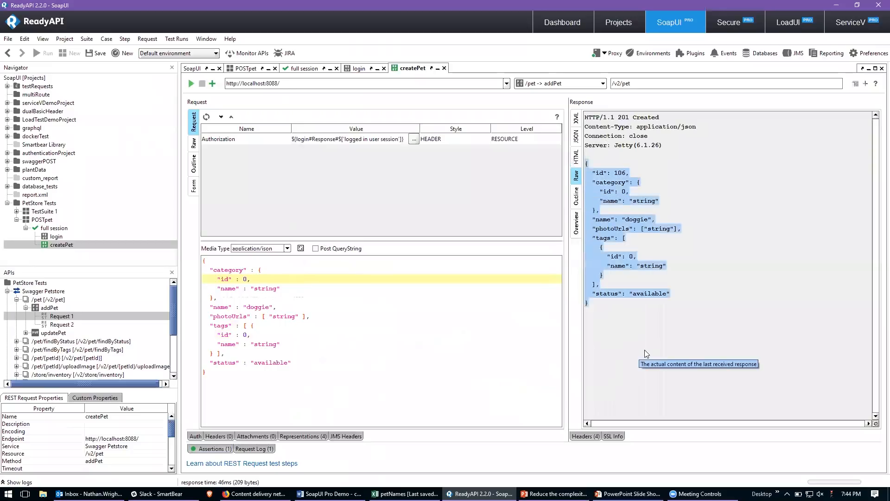
click(577, 200)
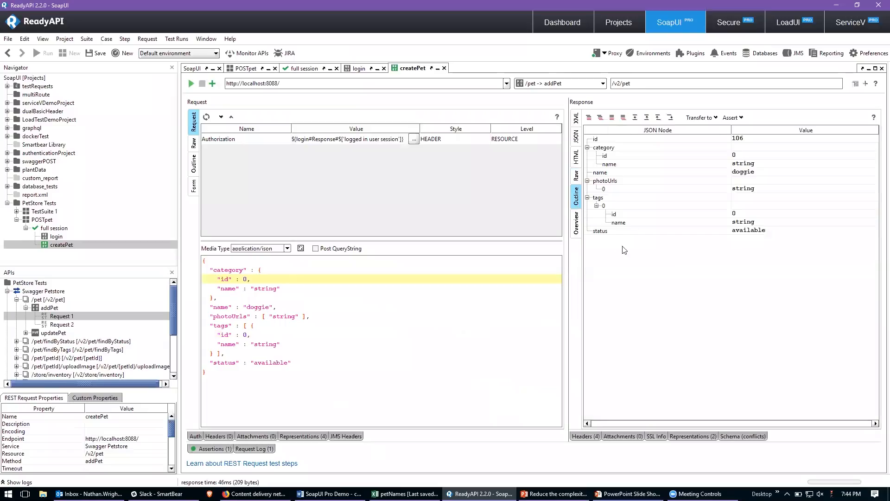
click(743, 139)
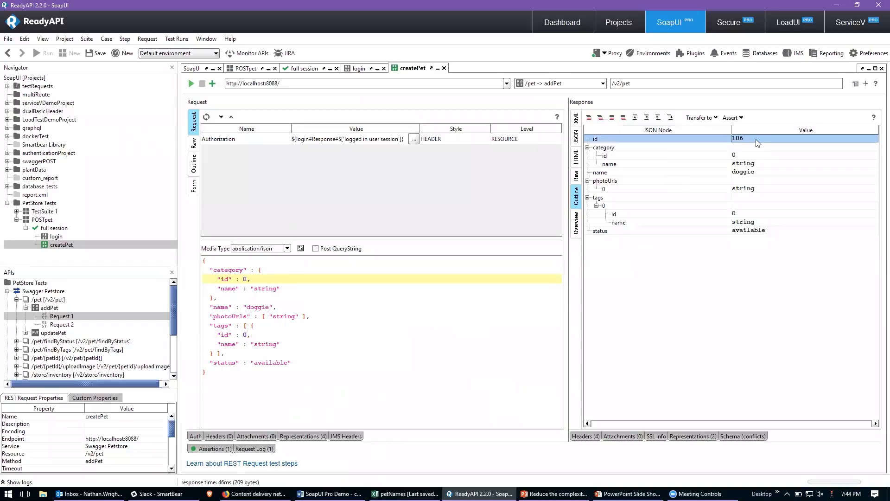
right_click(757, 142)
mouse_move(779, 156)
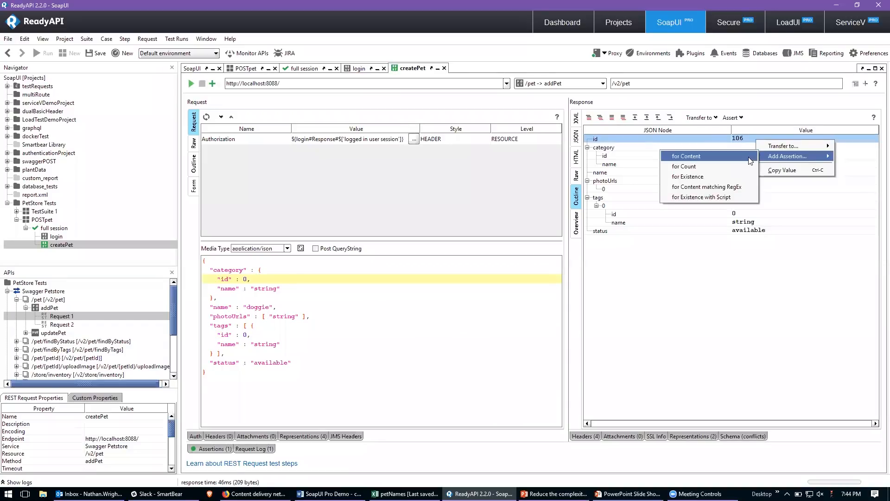
click(702, 177)
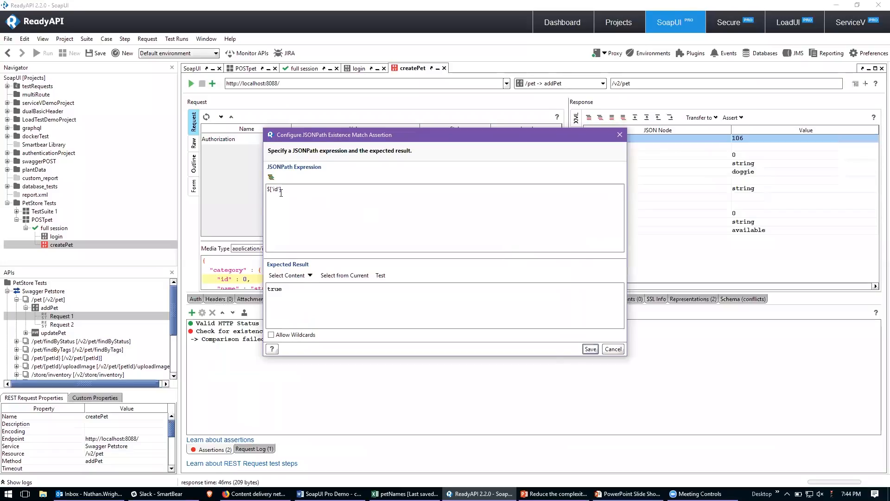
click(589, 348)
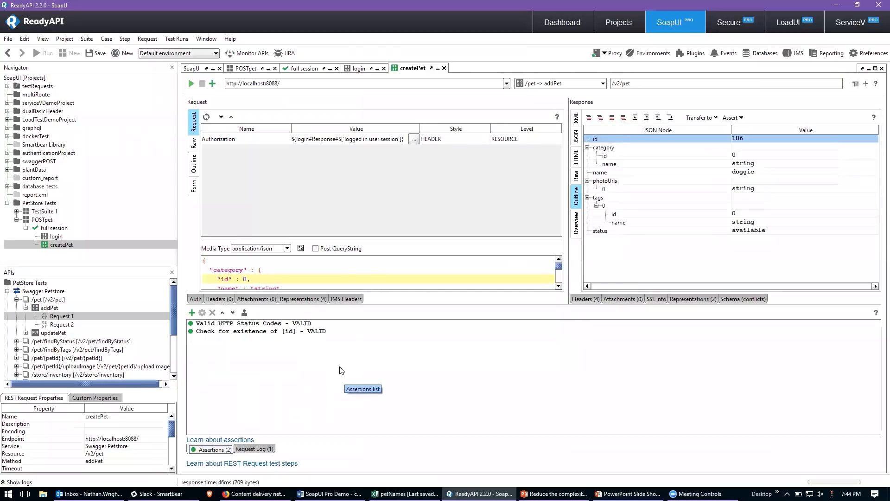
click(221, 450)
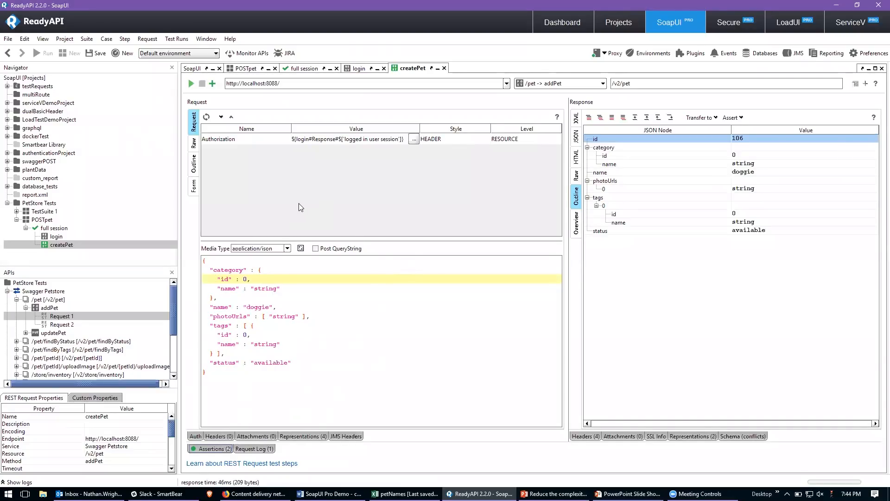
Add the getPetById operation's Request 1 to the full session test case as a test step named getPet.
right_click(70, 248)
click(64, 247)
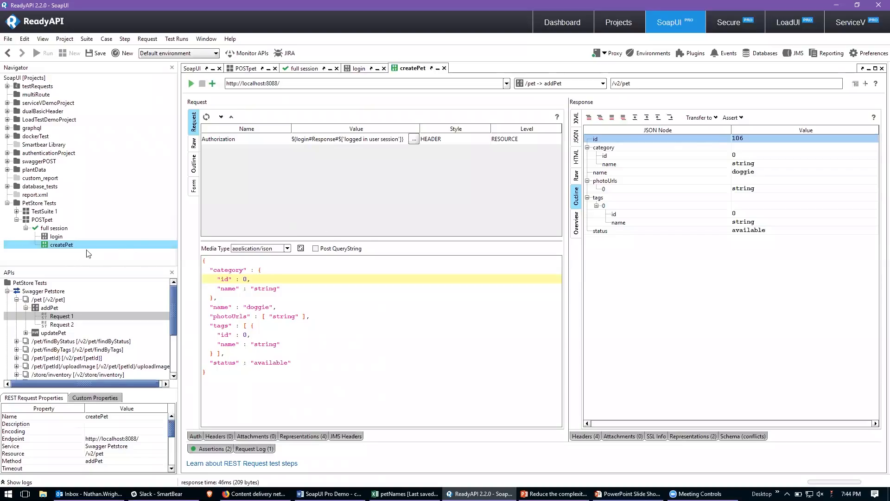
click(16, 299)
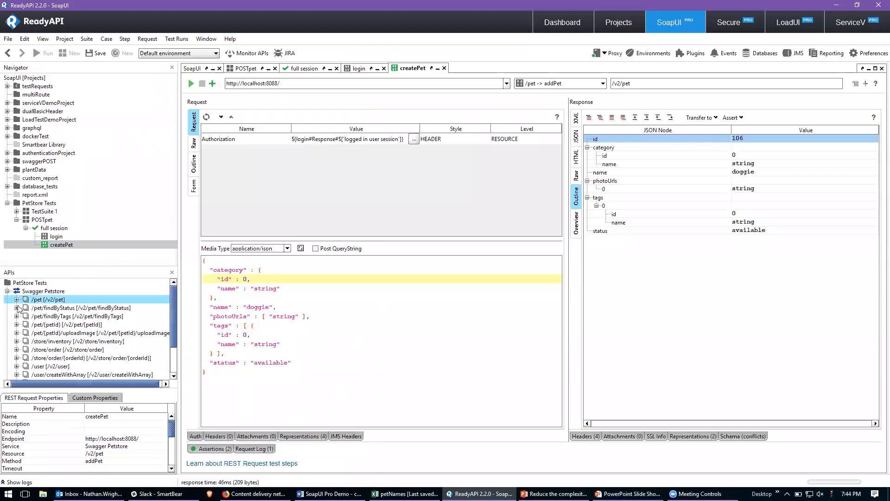
click(16, 324)
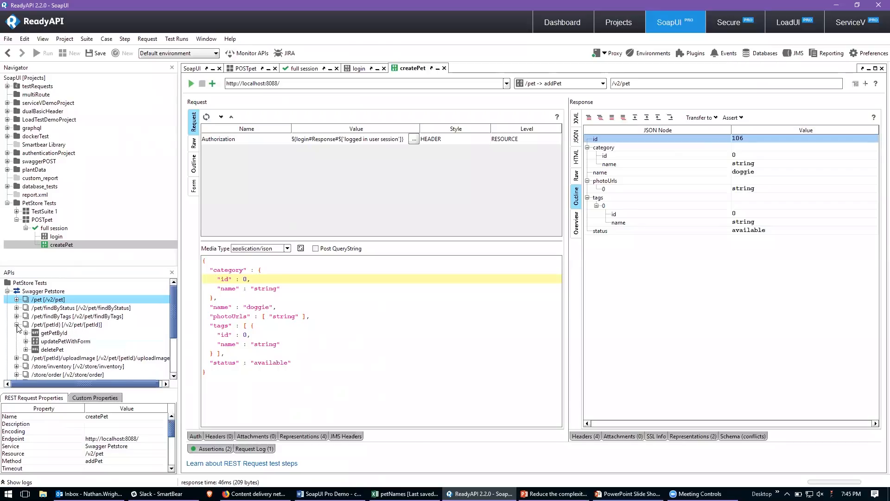
click(46, 333)
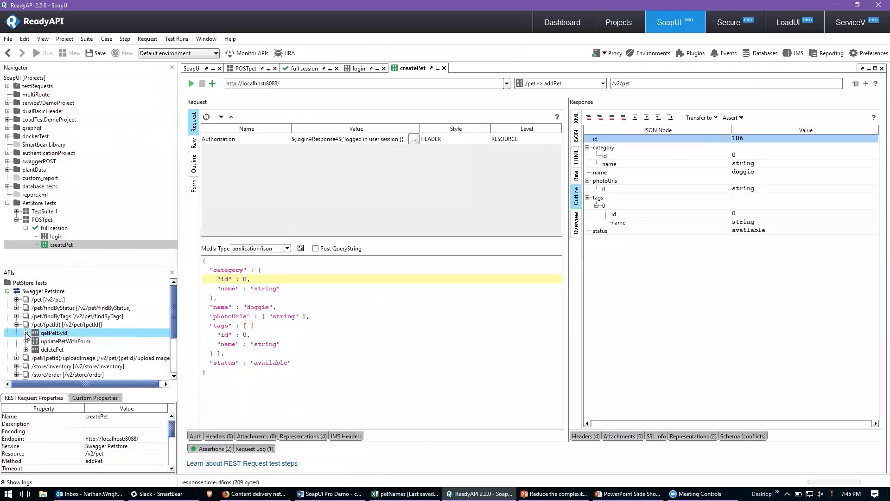
click(26, 333)
drag(50, 342, 60, 251)
click(433, 257)
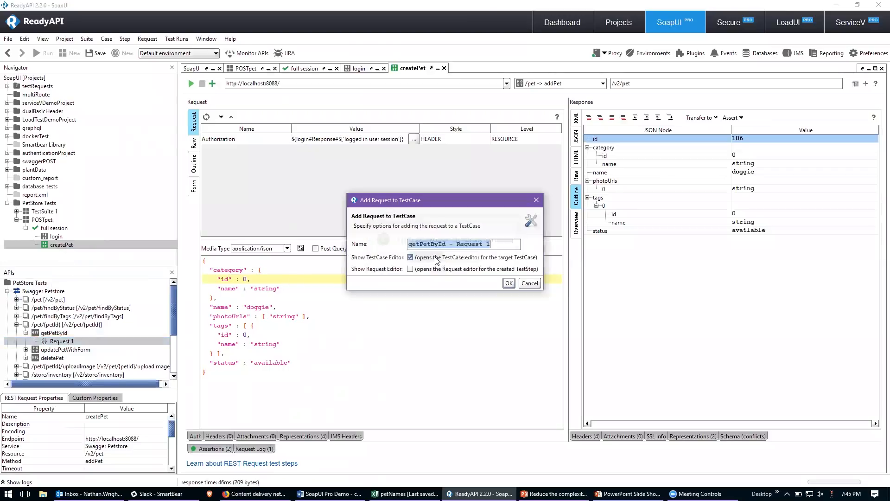
text(getPe)
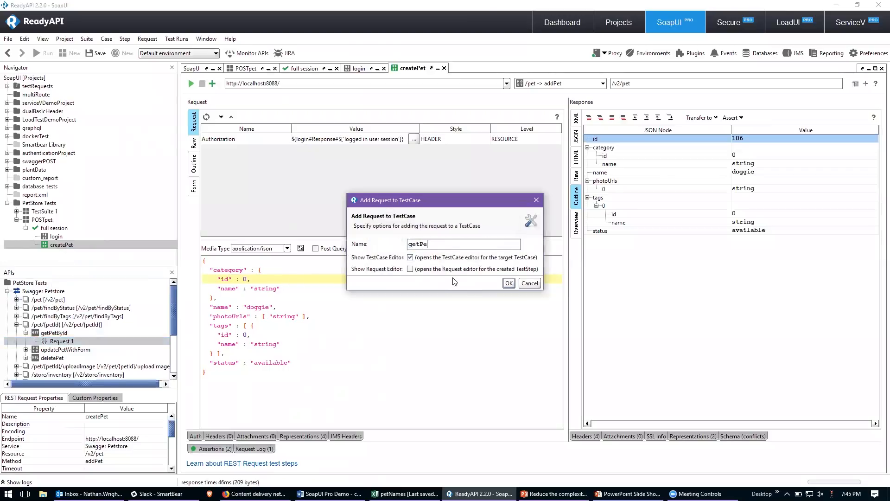
text(t)
click(508, 283)
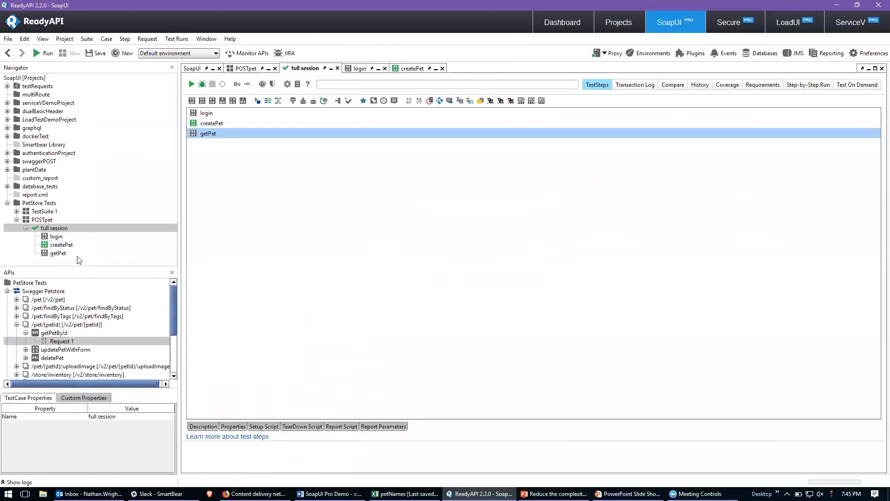
Set the getPet Authorization header to the 'logged in user session' value from the login test step's Response property.
click(60, 253)
click(193, 118)
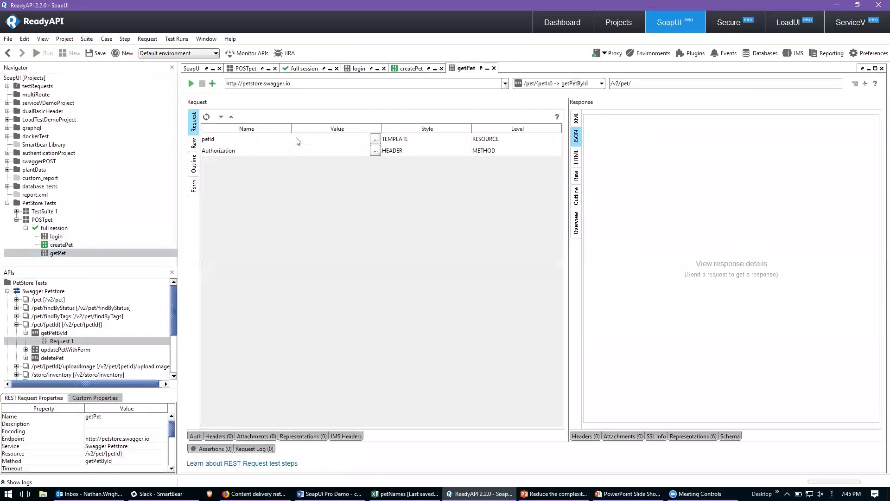
click(301, 141)
click(365, 152)
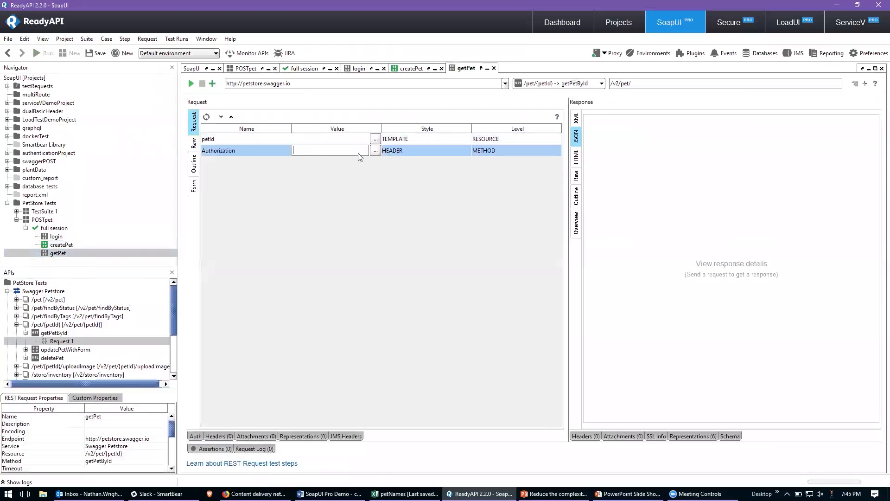
click(376, 151)
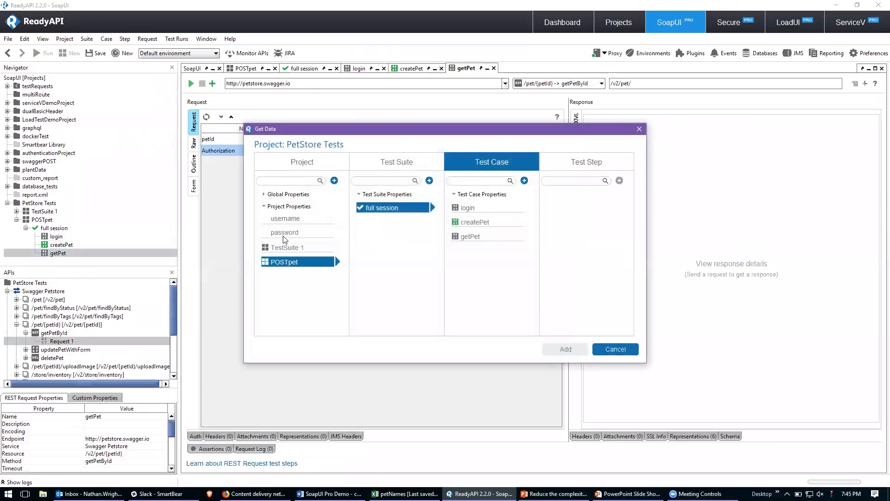
click(477, 207)
click(577, 197)
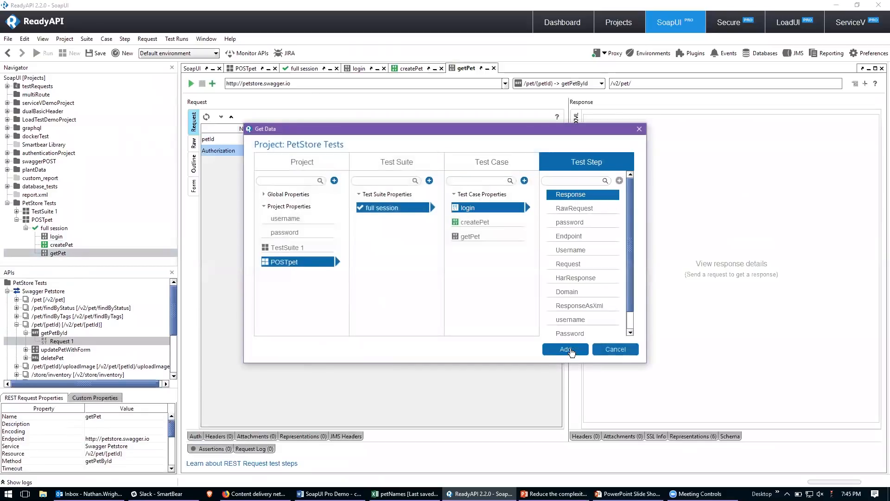
click(573, 351)
click(473, 186)
click(467, 359)
Set the getPet petId parameter to the top-level id value from the createPet test step's Response property.
click(334, 143)
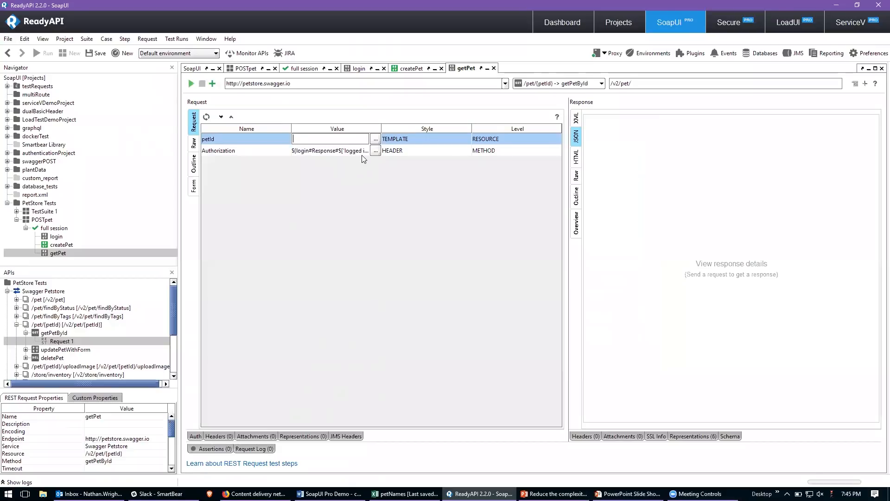
click(376, 139)
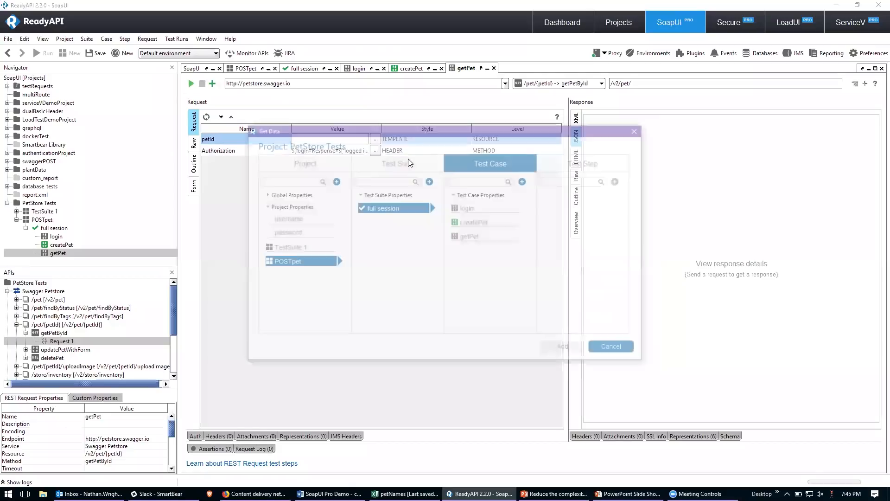
click(482, 225)
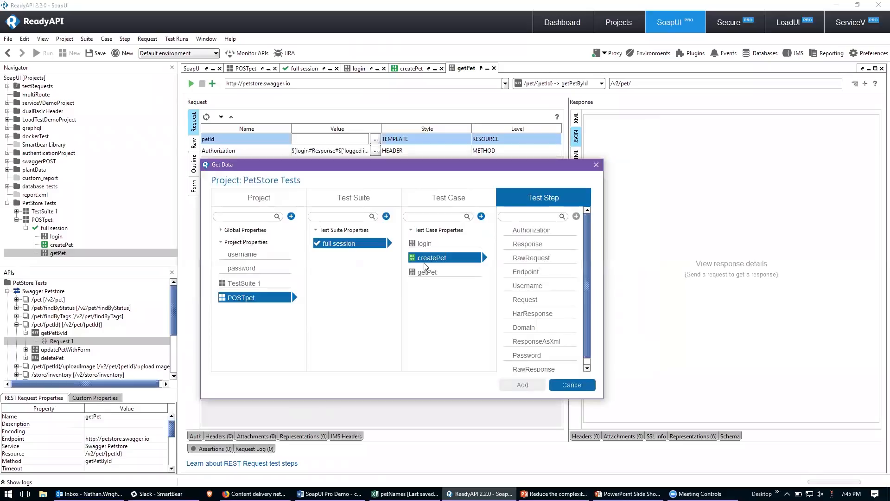
drag(592, 234, 592, 242)
click(543, 240)
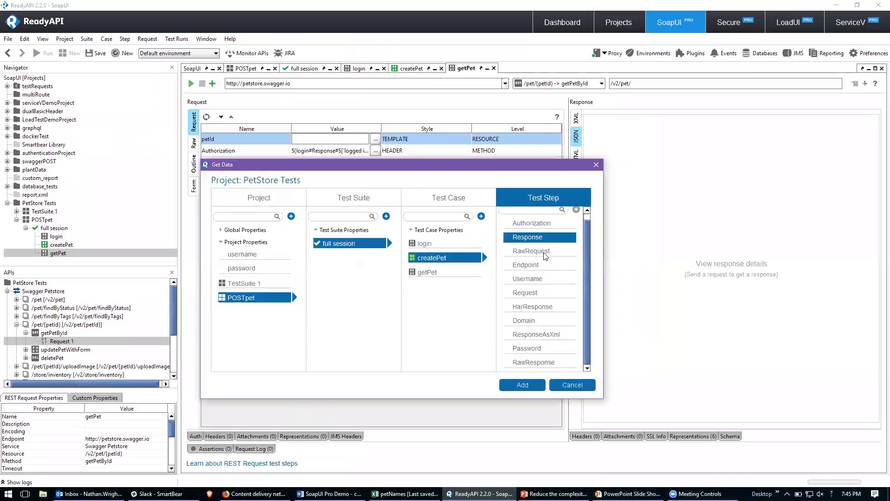
click(523, 386)
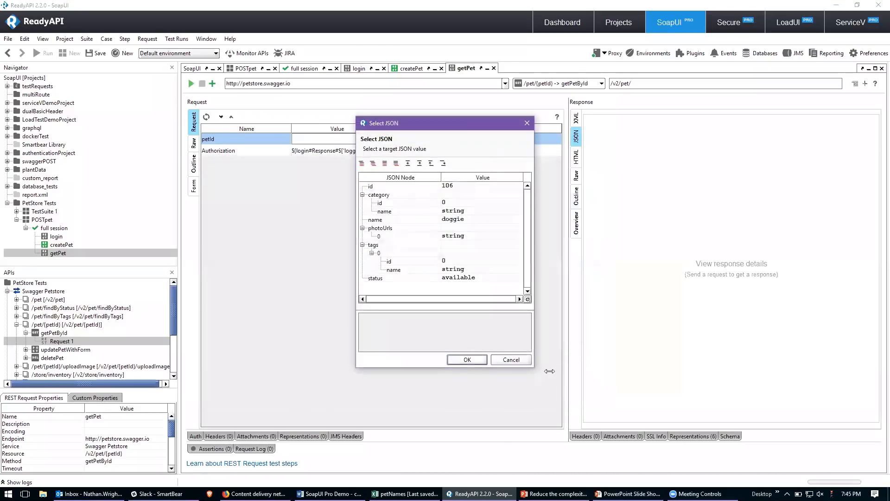
click(472, 186)
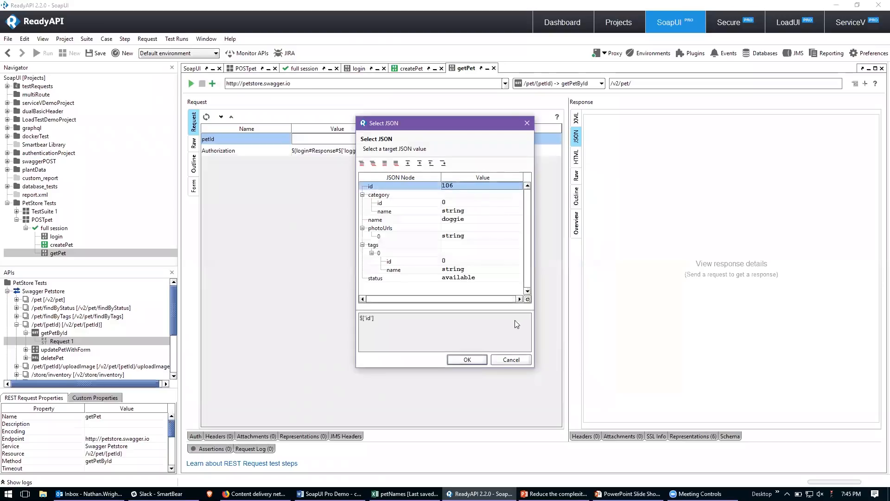
click(468, 359)
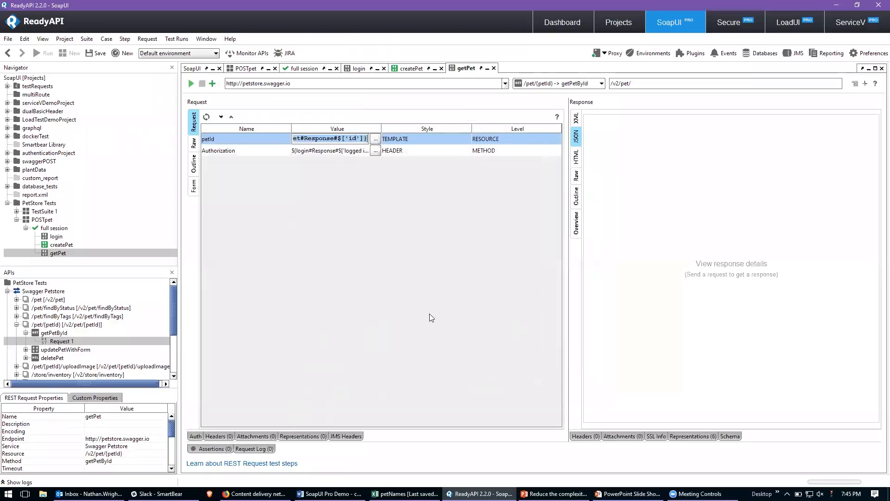
click(242, 153)
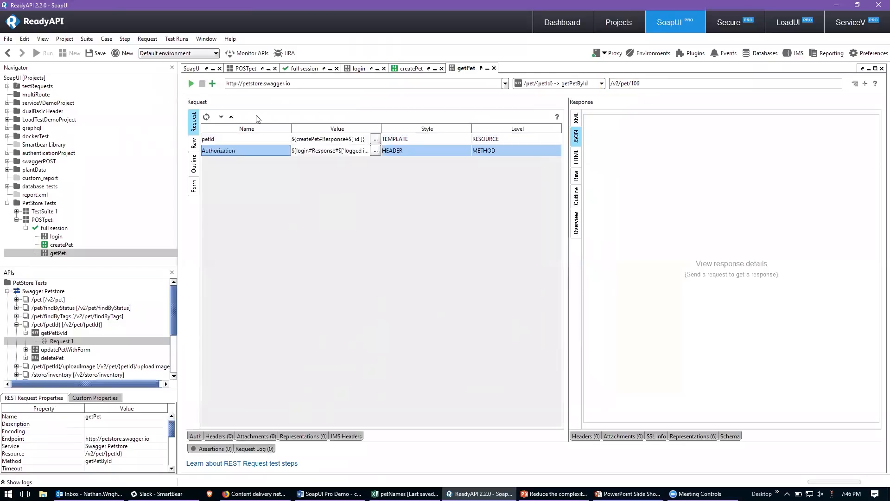
click(191, 83)
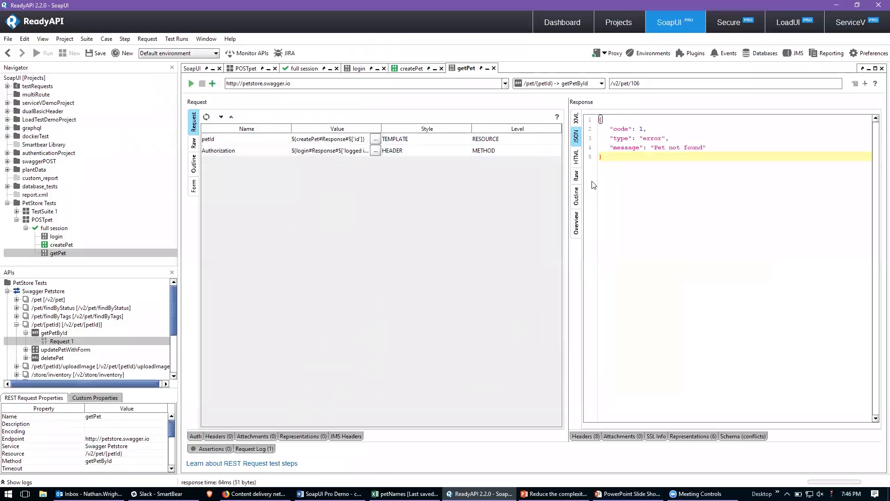
click(505, 84)
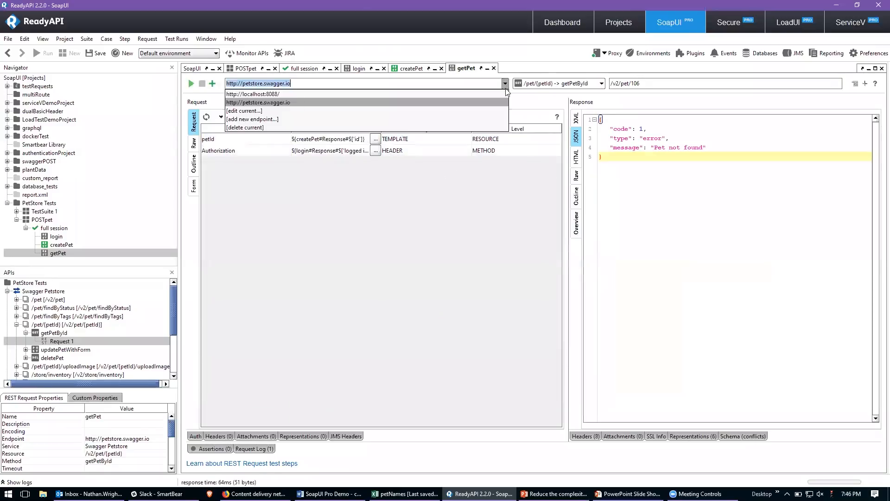
click(494, 94)
click(190, 83)
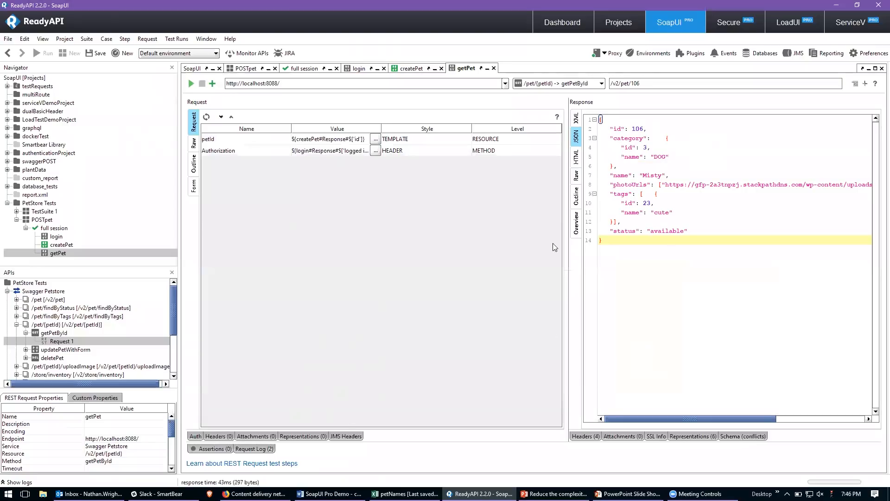
Add a JSONPath content assertion for the getPet response's top-level id, with the getPet step's petId property as expected result.
click(576, 196)
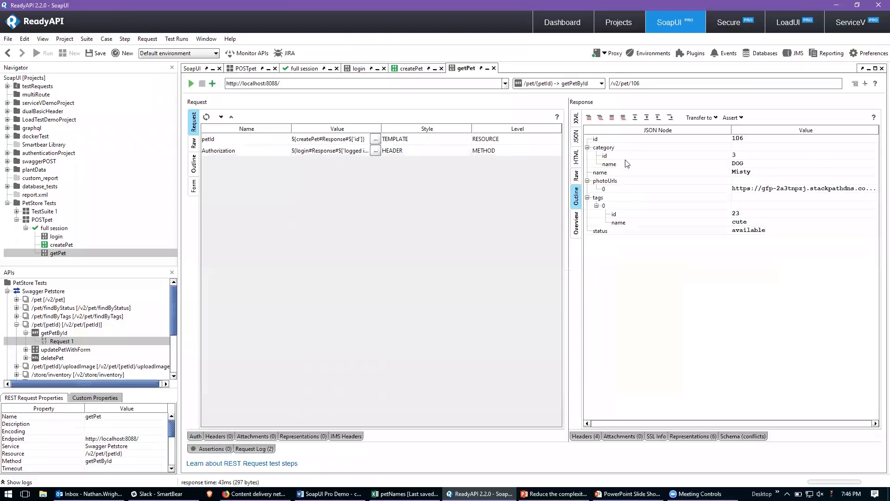
right_click(739, 137)
mouse_move(769, 153)
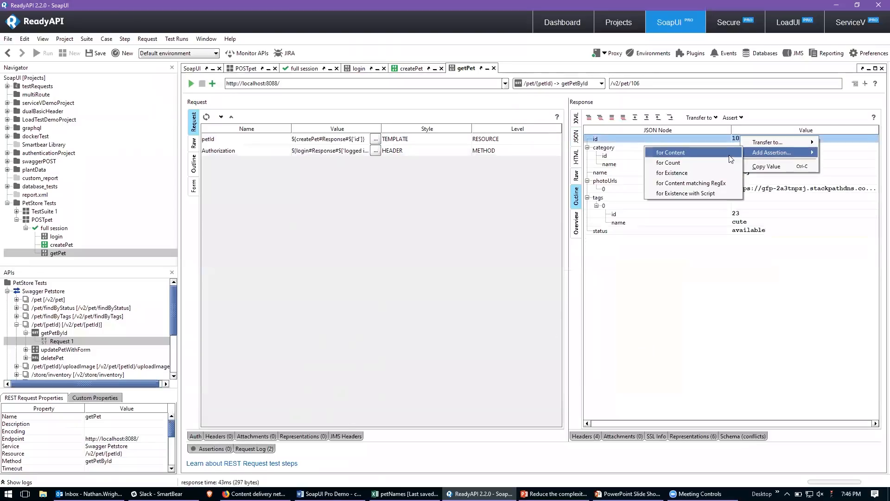
click(728, 154)
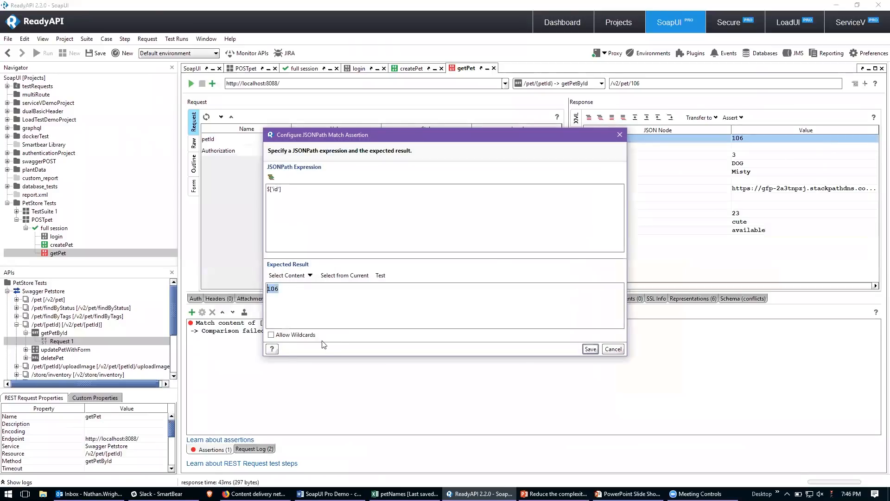
key(BackSpace)
right_click(283, 293)
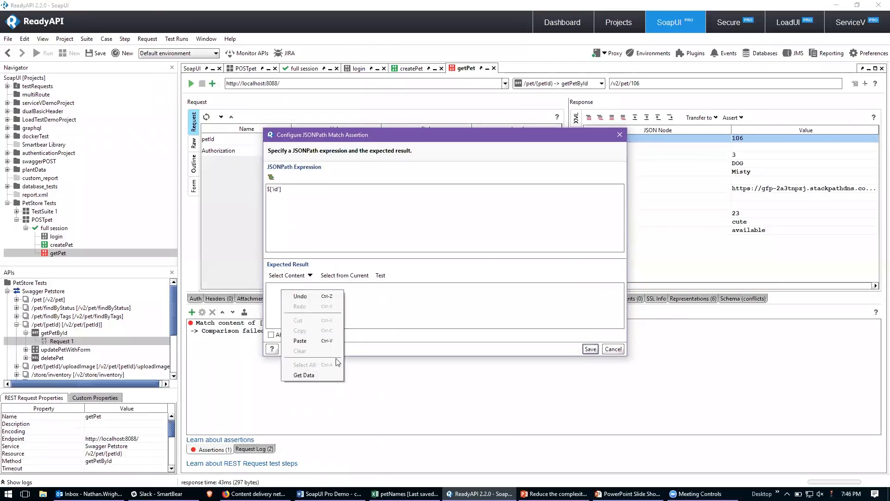
click(331, 372)
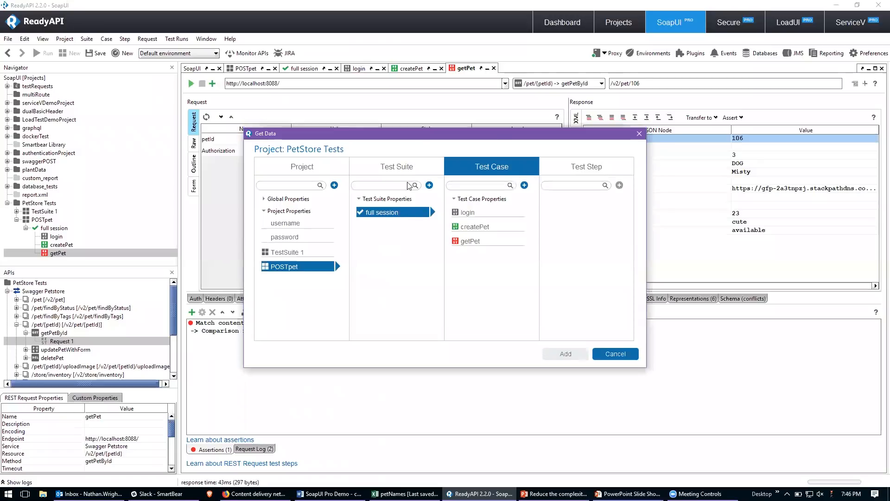
click(459, 289)
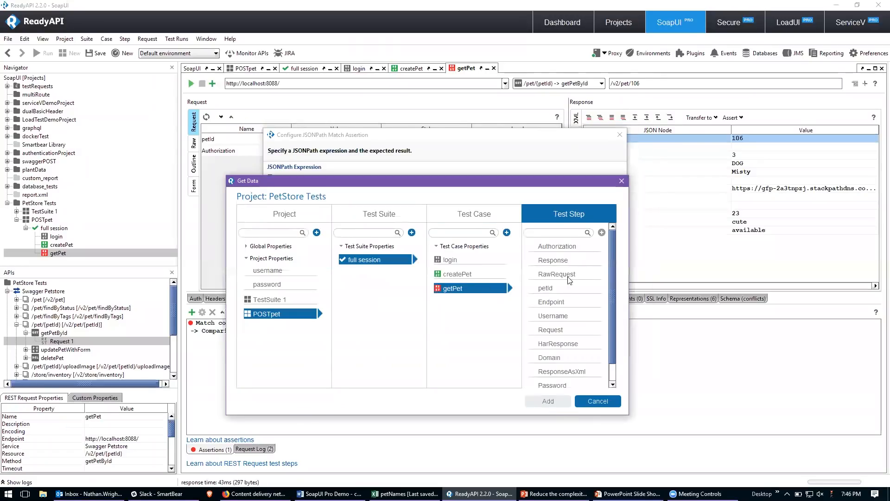
click(549, 291)
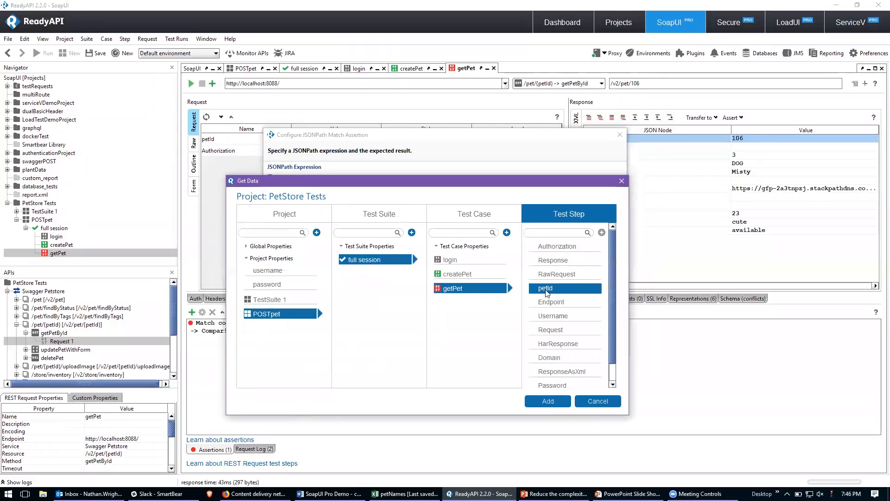
click(548, 402)
click(591, 349)
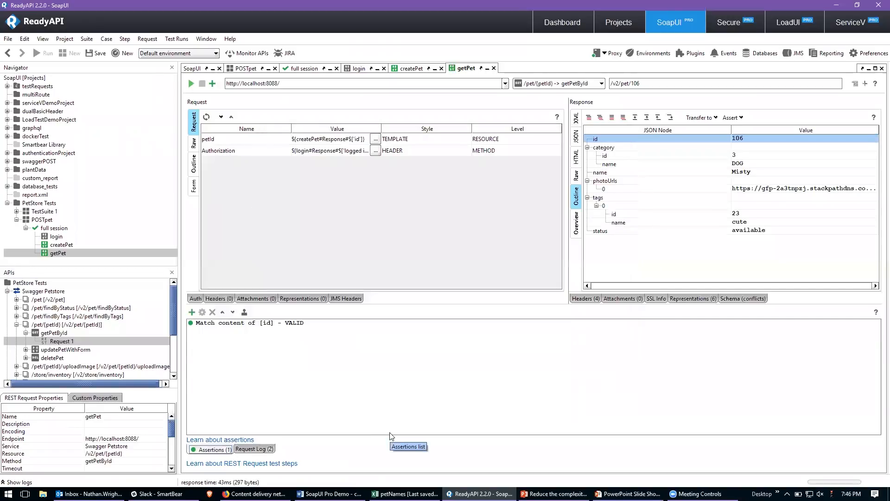
click(221, 451)
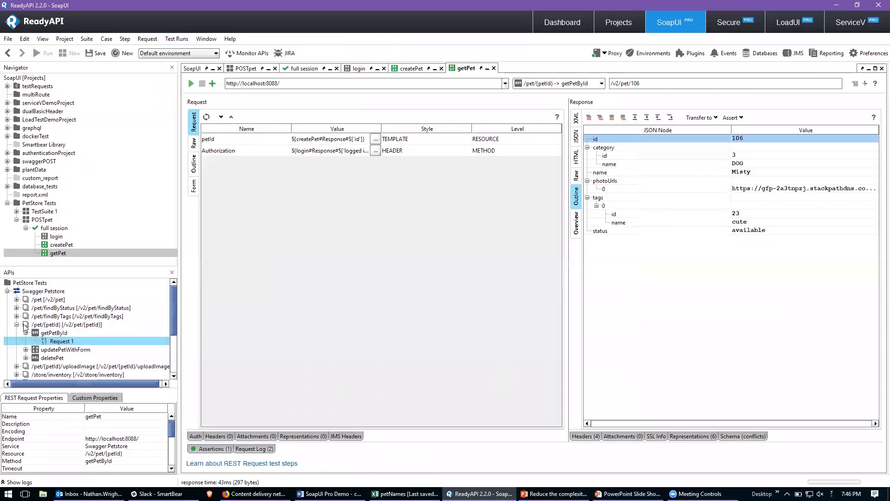
Add the logoutUser request of /user/logout to the full session test case after getPet, name the step logout and open it.
double_click(130, 325)
drag(172, 309, 176, 352)
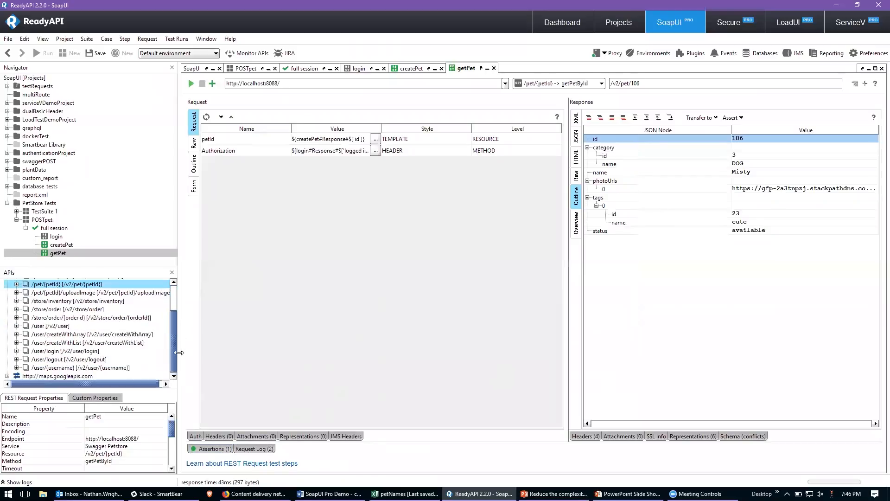
click(16, 358)
click(26, 367)
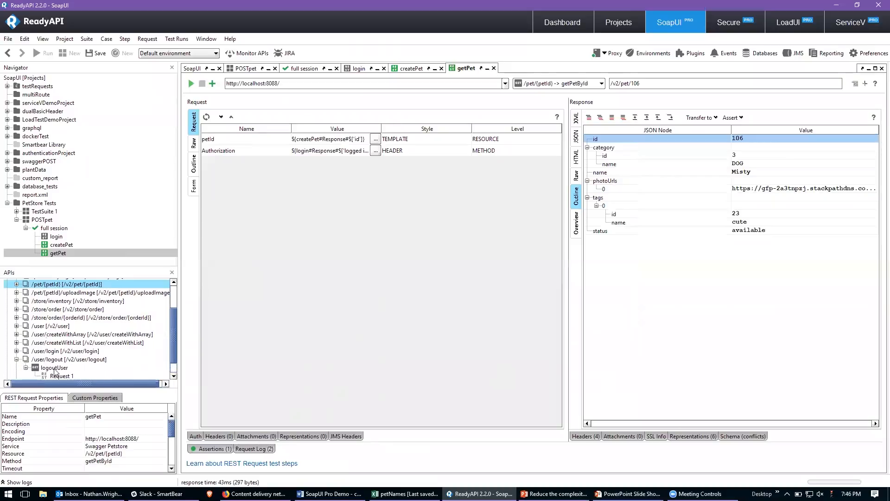
click(68, 376)
drag(68, 376, 65, 252)
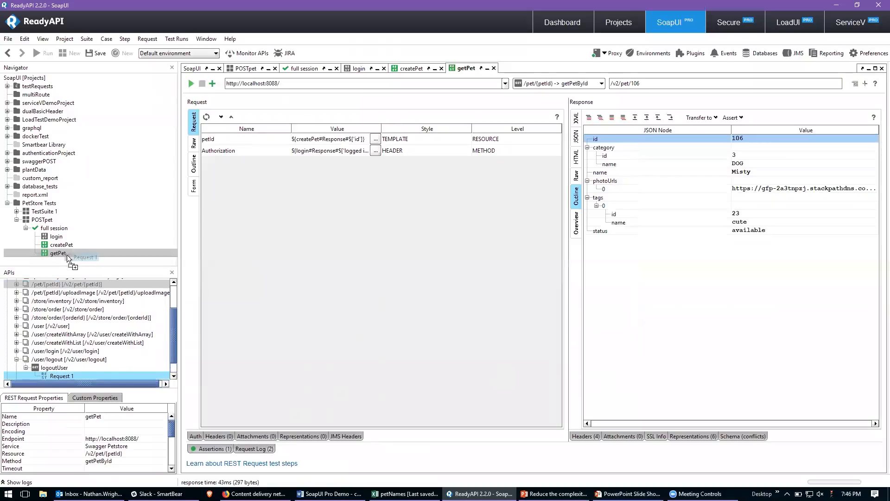
click(436, 259)
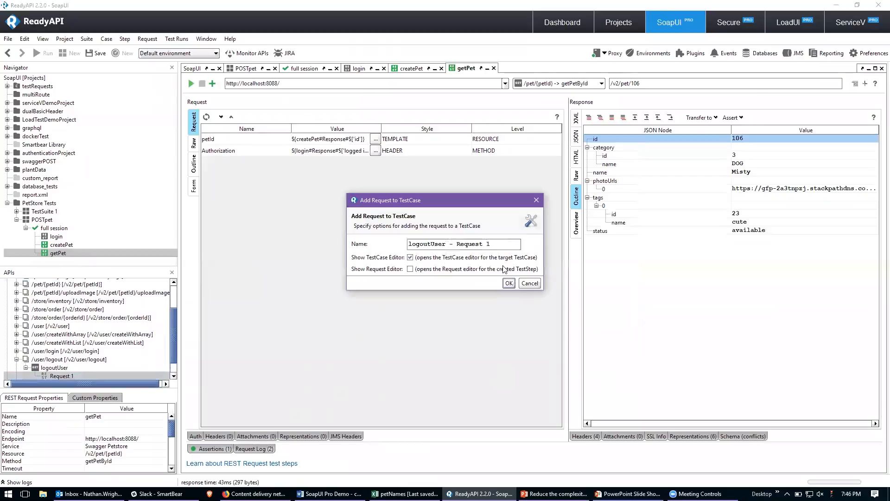
triple_click(468, 239)
text(logout)
key(Return)
double_click(53, 262)
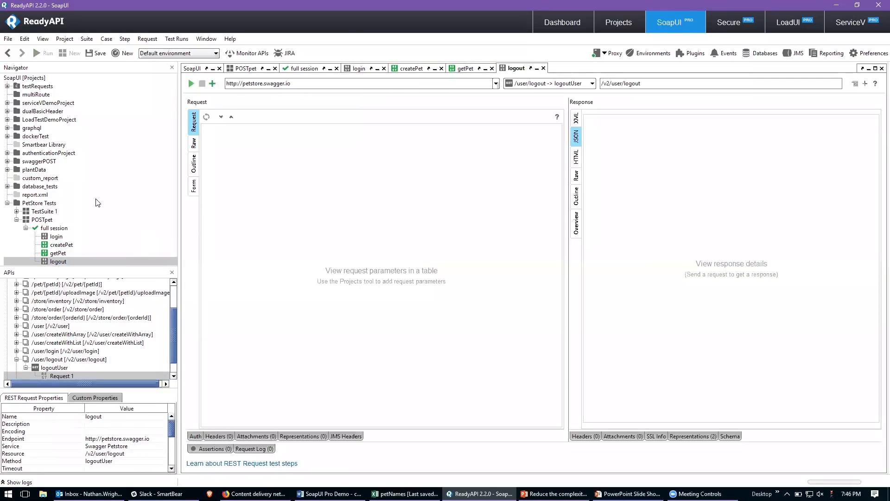
Open the createPet test step to review its request body and response.
click(66, 246)
double_click(66, 246)
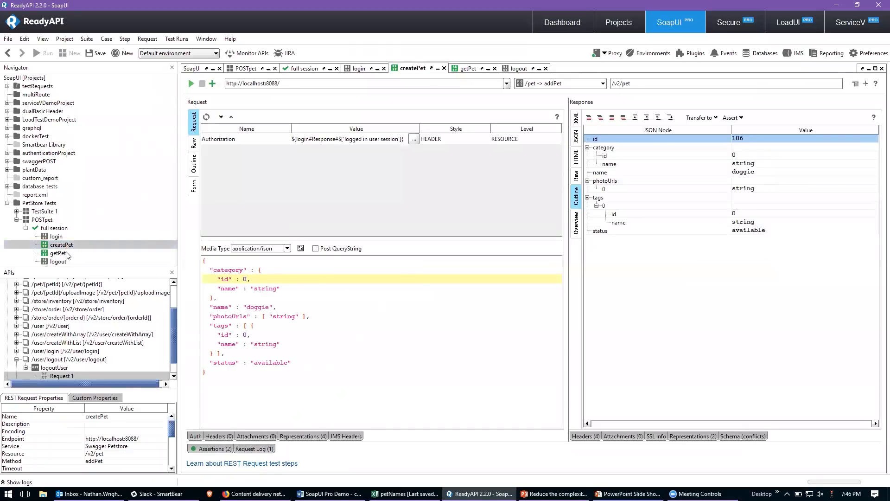
click(66, 253)
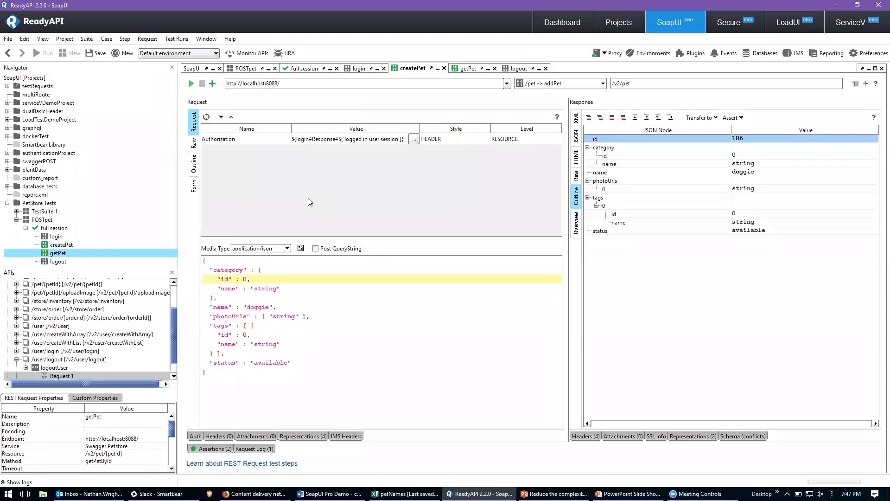
key(alt+Tab)
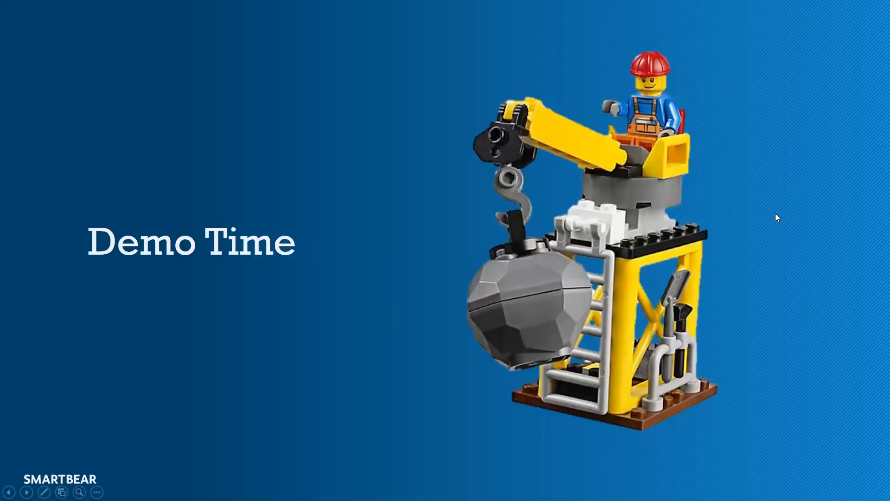
click(776, 214)
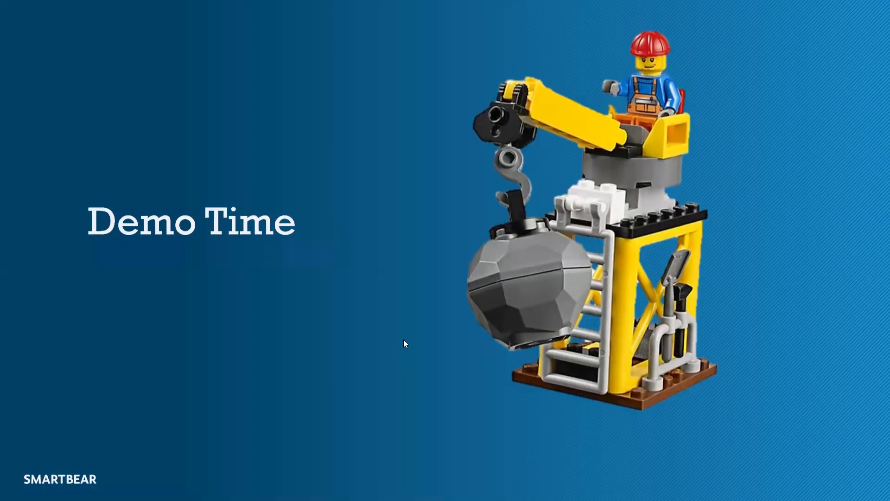
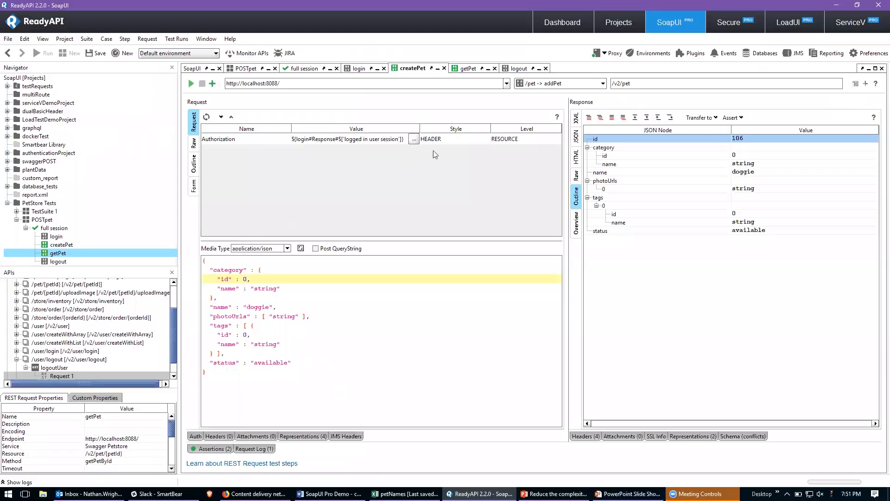
Close the APIs pane and examine the hard-coded values in the createPet request body.
click(172, 272)
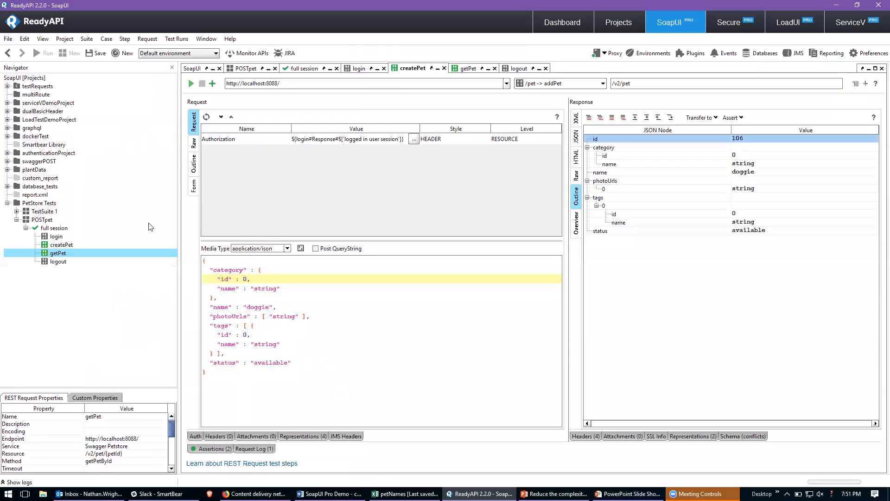
click(58, 245)
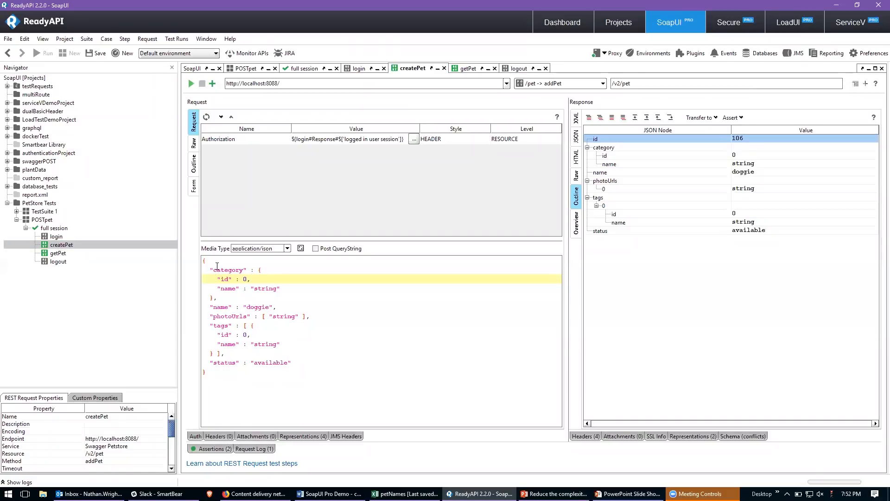
drag(217, 266, 266, 344)
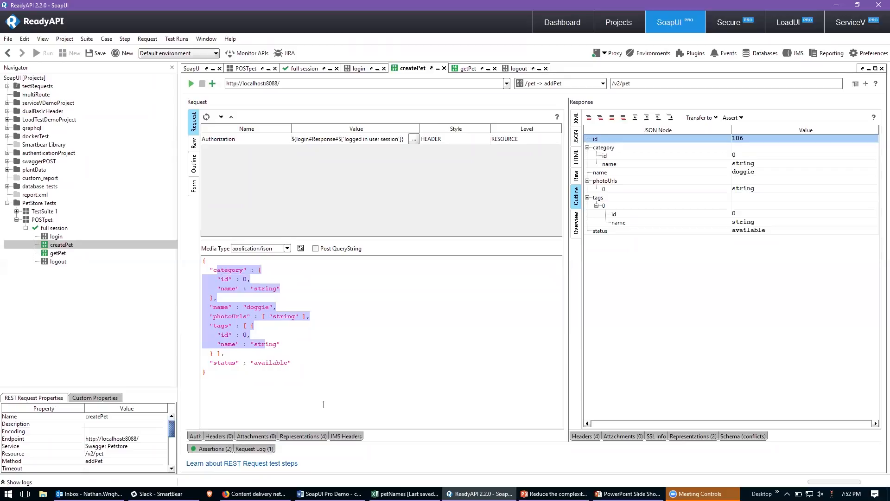
click(325, 407)
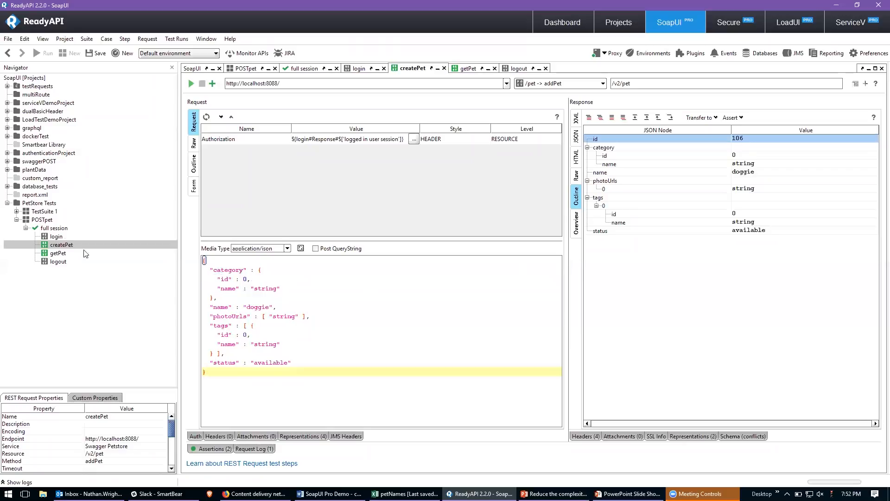
Add a test step named DataSource to the full session test case and place it between login and createPet.
right_click(60, 230)
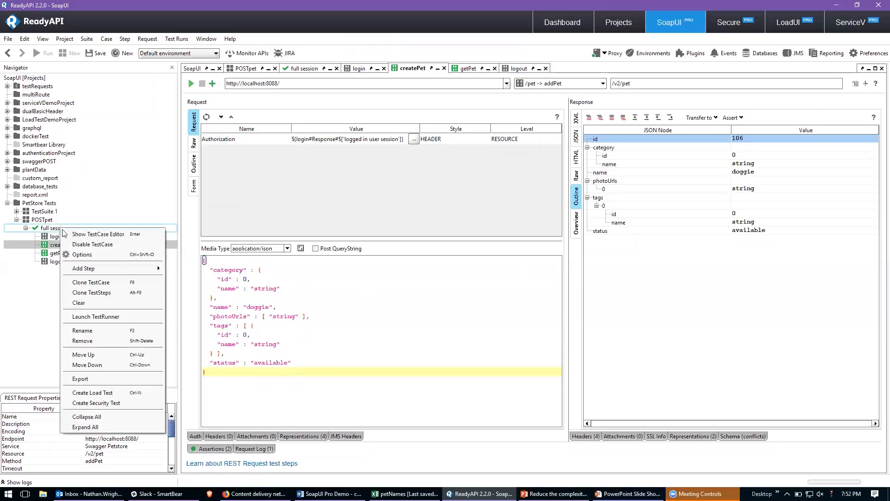
mouse_move(94, 266)
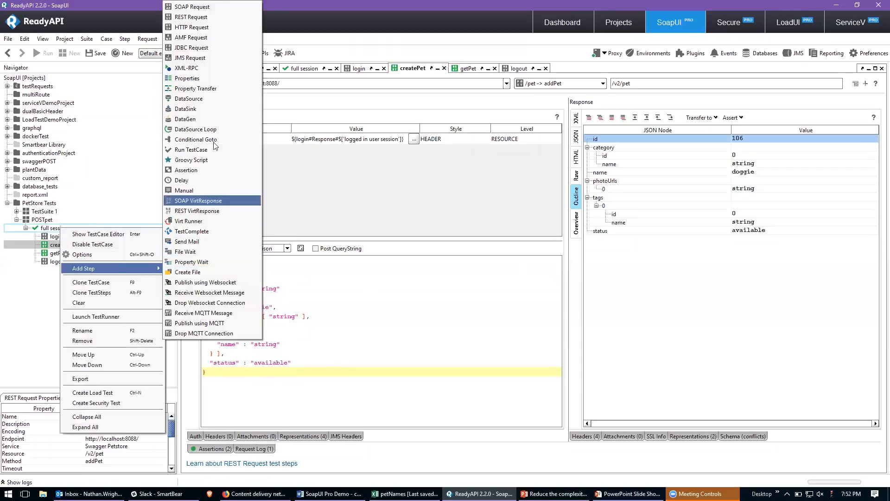
click(223, 105)
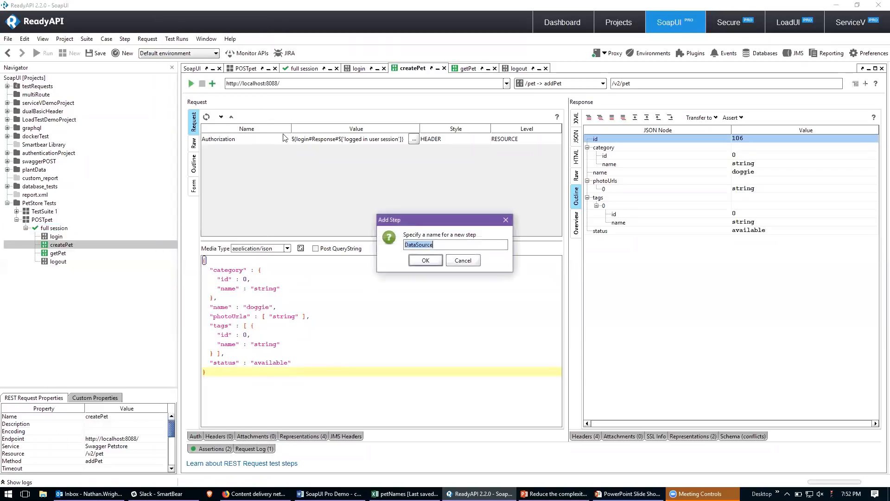
click(432, 258)
click(453, 255)
drag(62, 270, 59, 244)
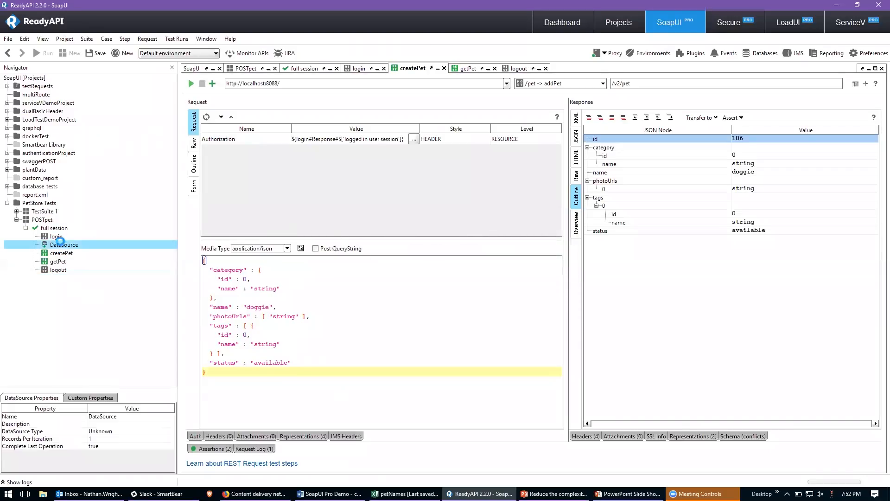
Open the DataSource test step and set its data source type to Excel.
double_click(61, 244)
click(545, 279)
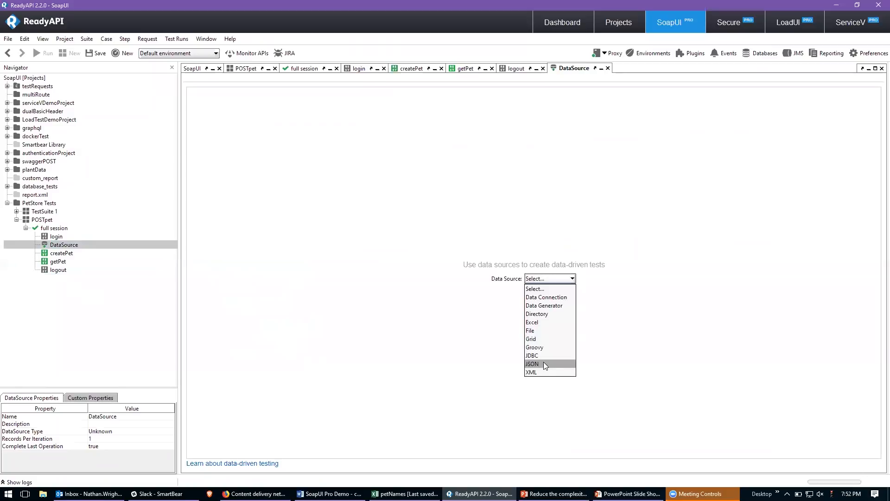
click(543, 322)
Switch to the petNames workbook in Excel and examine the pet input columns, the exp_tag_1 column and the data rows.
click(405, 493)
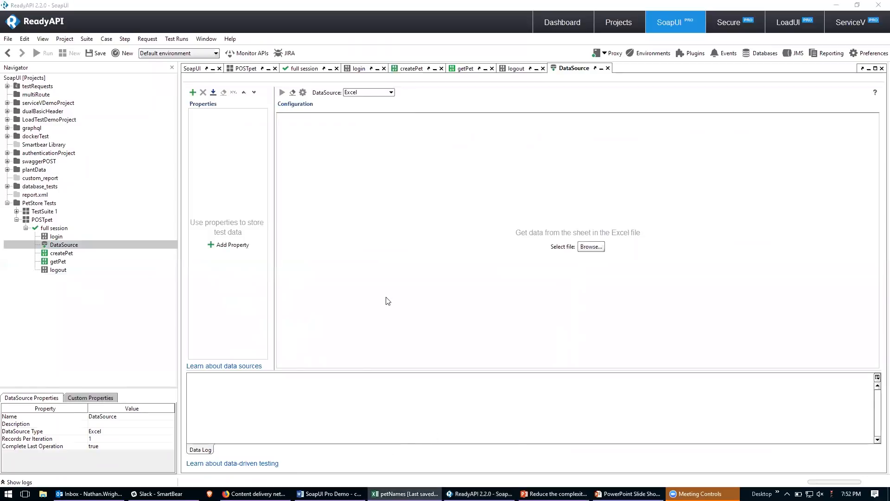
drag(203, 180, 413, 160)
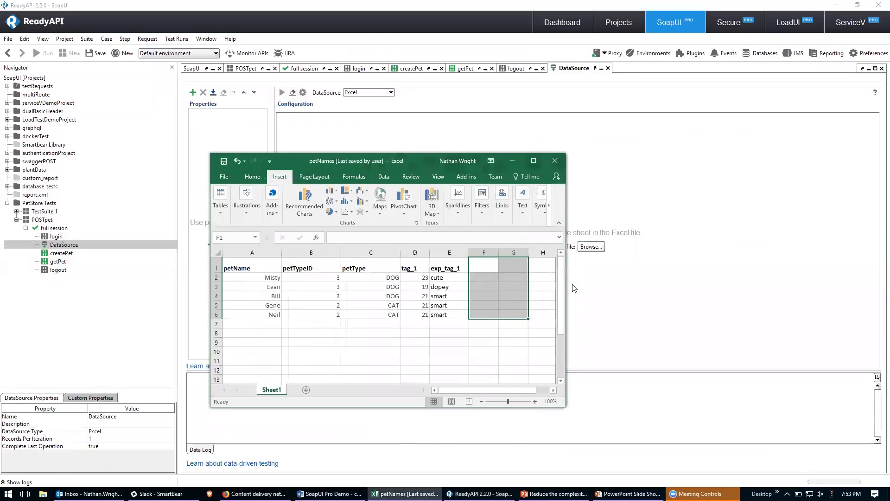
click(444, 323)
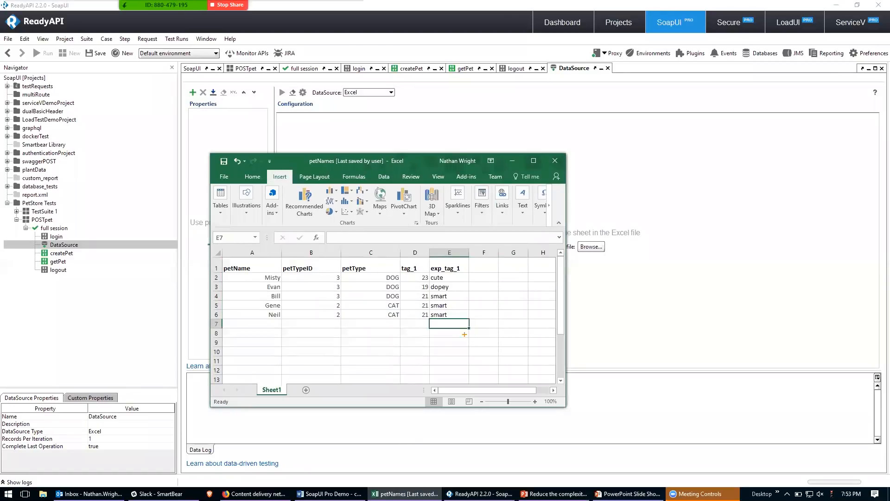
click(270, 326)
click(327, 325)
click(382, 331)
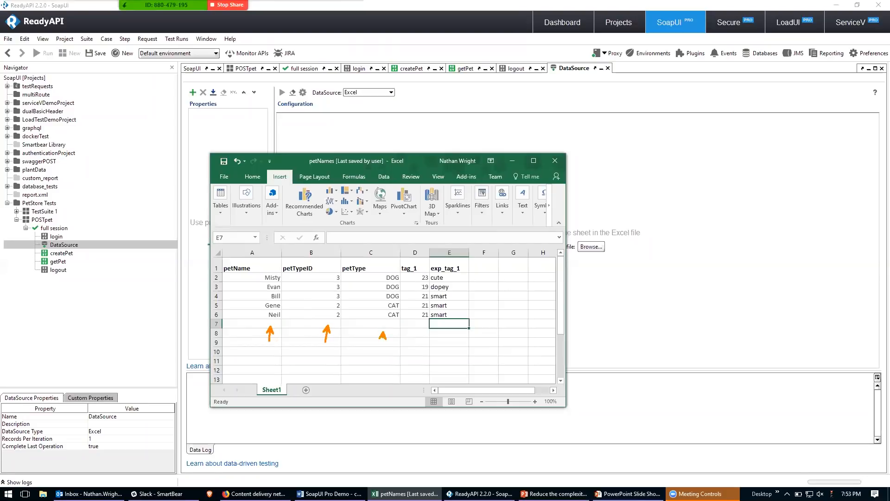
click(419, 330)
drag(427, 247, 479, 333)
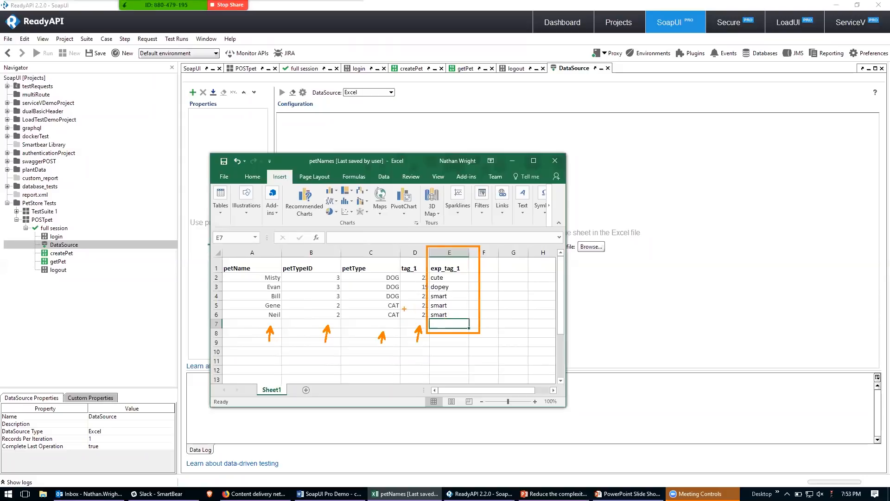
mouse_move(206, 276)
mouse_down()
mouse_move(215, 279)
mouse_move(219, 315)
mouse_up()
mouse_move(210, 321)
mouse_down()
mouse_move(220, 324)
mouse_move(217, 340)
mouse_up()
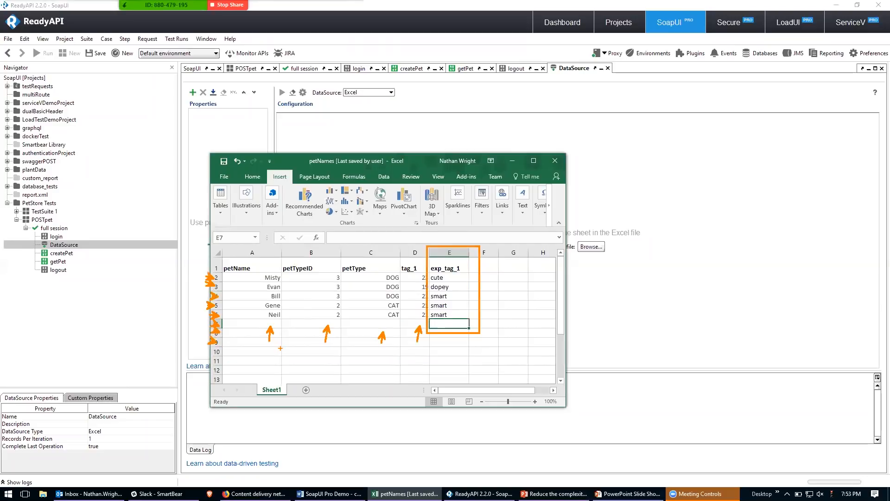
key(Escape)
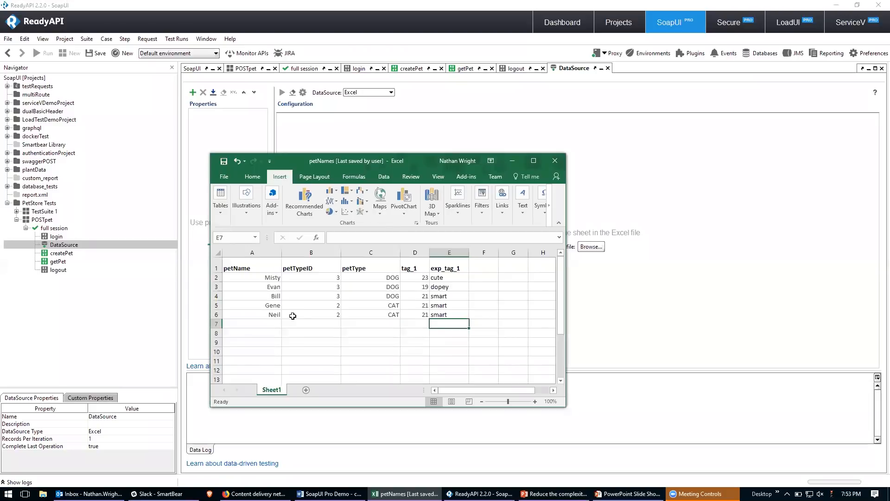
Return to ReadyAPI and select the petNames Excel file from the exampleDocs folder as the data source file.
click(605, 255)
click(591, 246)
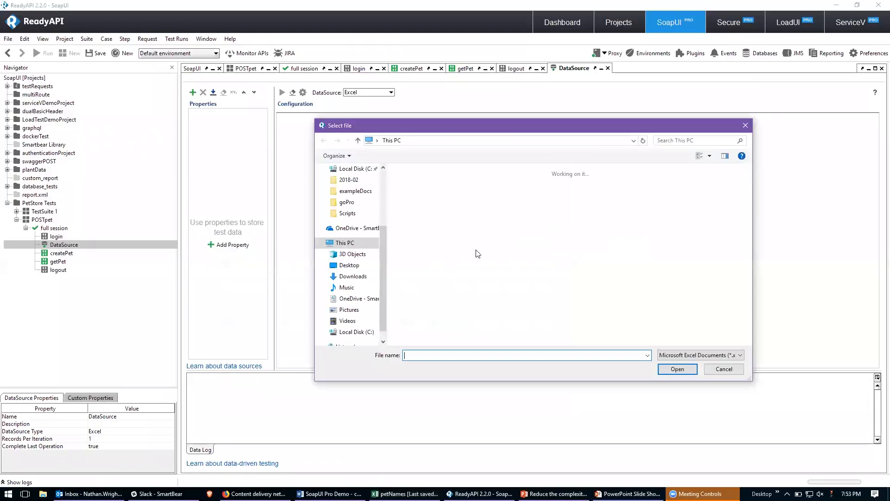
click(355, 190)
scroll(494, 297, down, 1)
click(440, 320)
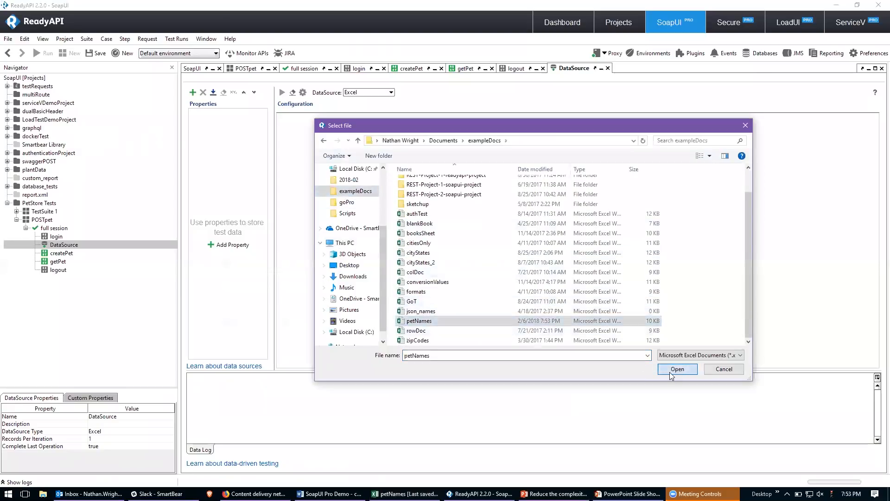
click(669, 370)
Create the petName, petTypeID, petType, tag_1 and exp_tag_1 properties from the file's columns and set the start cell to A2.
click(432, 258)
text(Sheet1)
click(486, 270)
click(339, 147)
key(BackSpace)
text(2)
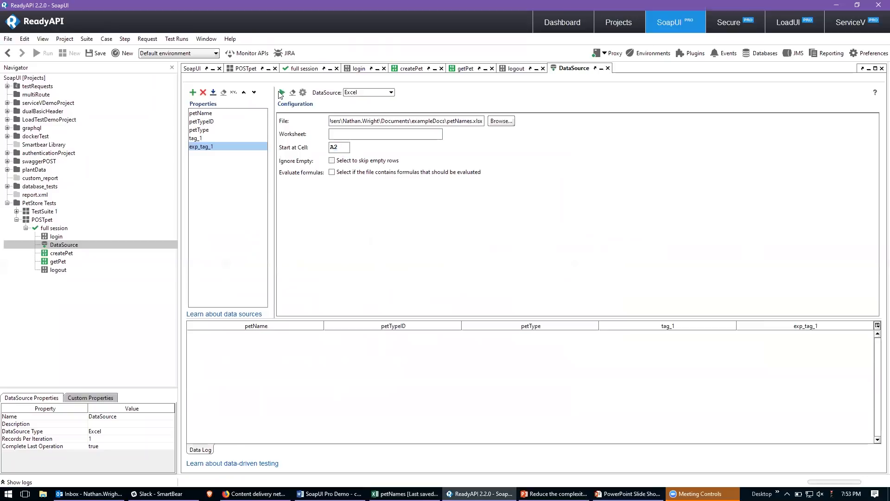
Run the data source to load the spreadsheet rows and review them in the data log.
click(281, 93)
click(423, 258)
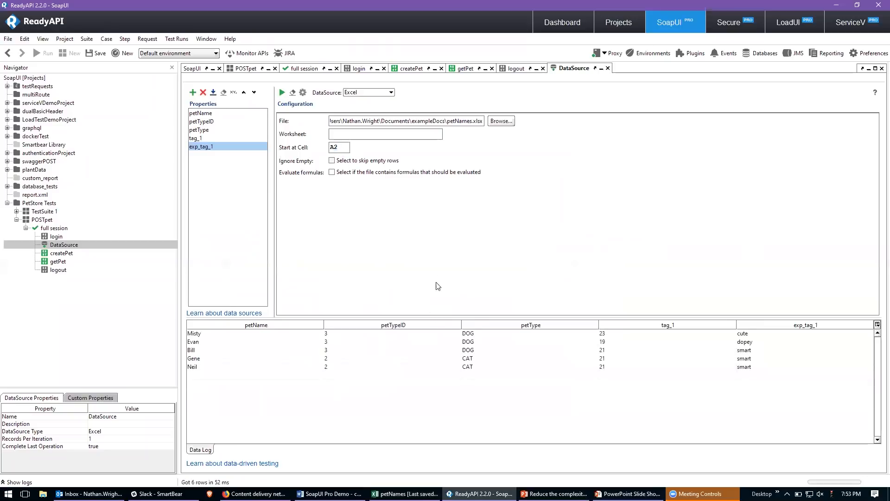
click(438, 295)
click(441, 304)
click(443, 312)
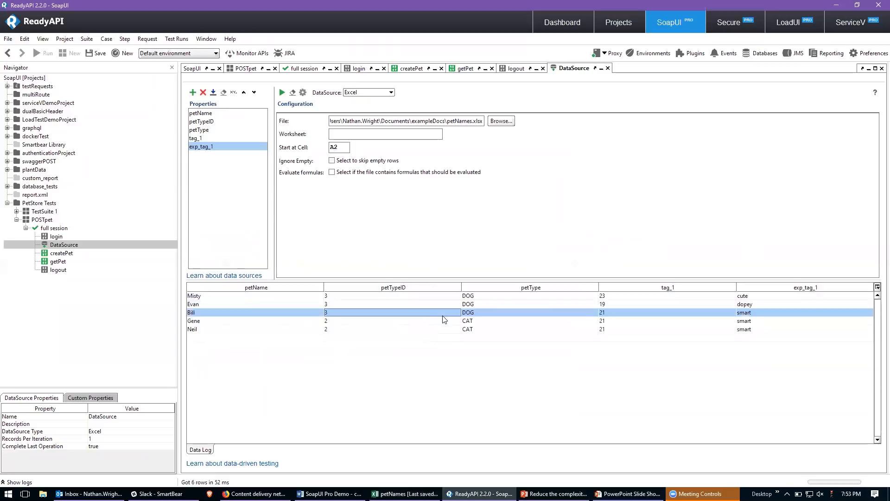
click(258, 312)
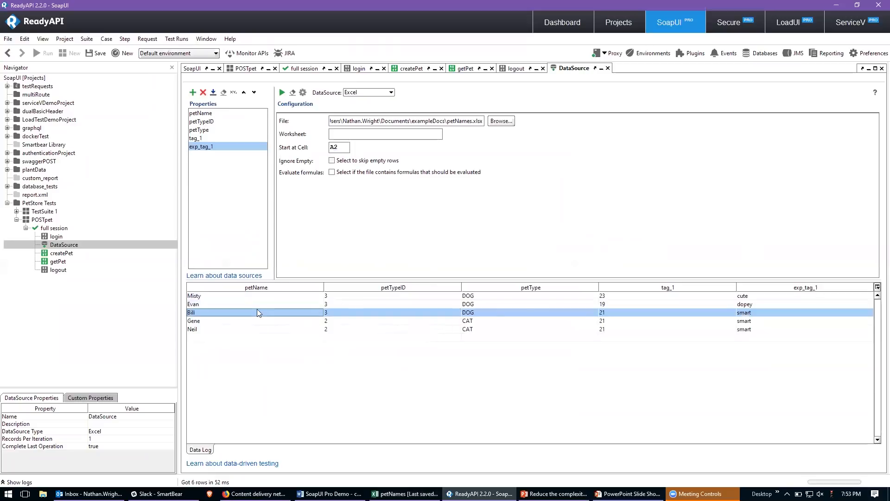
click(257, 304)
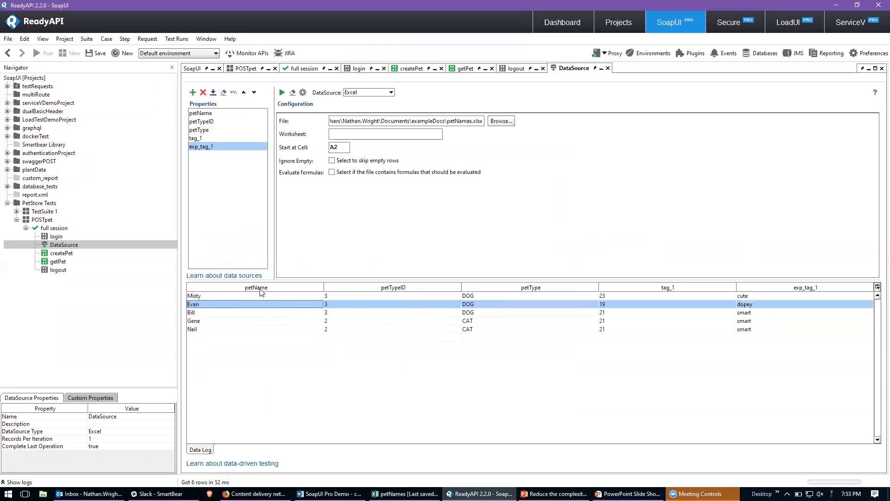
key(ctrl+2)
drag(259, 286, 259, 259)
drag(235, 117, 217, 114)
drag(77, 265, 87, 267)
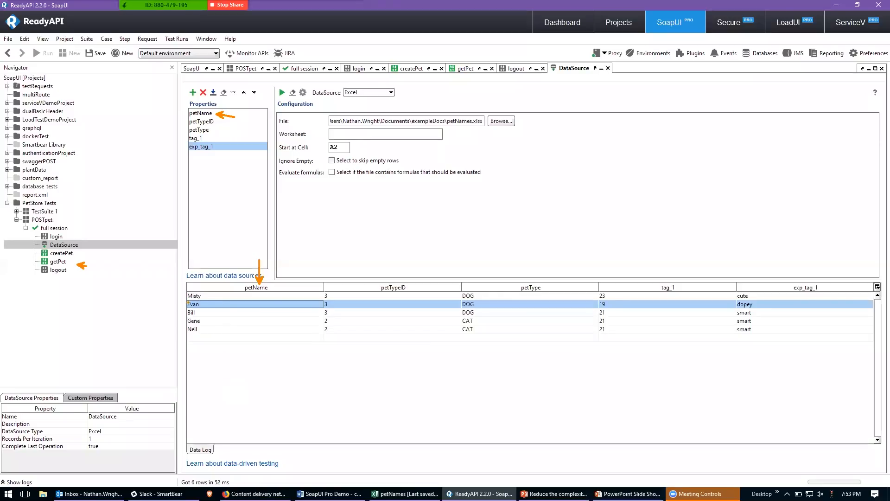
drag(186, 295, 171, 295)
click(432, 254)
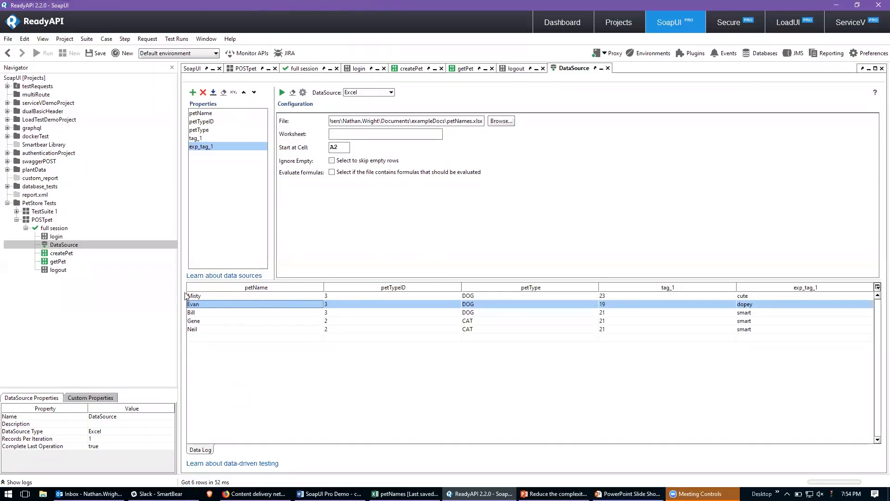
In the createPet request body, replace the name value "doggie" with the DataSource petName property.
double_click(63, 254)
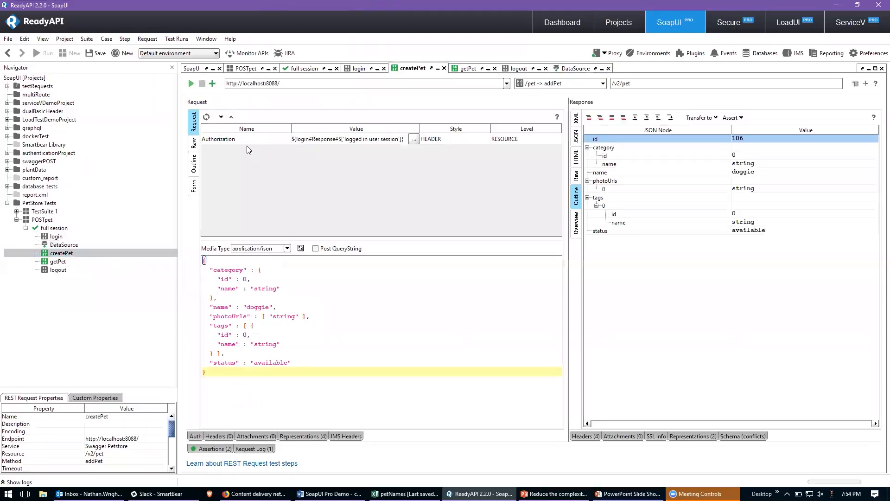
double_click(256, 307)
key(BackSpace)
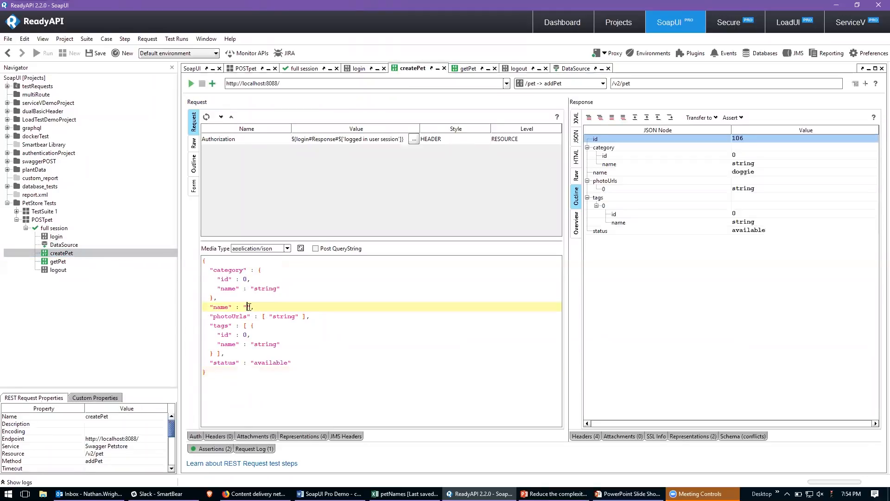
right_click(247, 307)
click(284, 405)
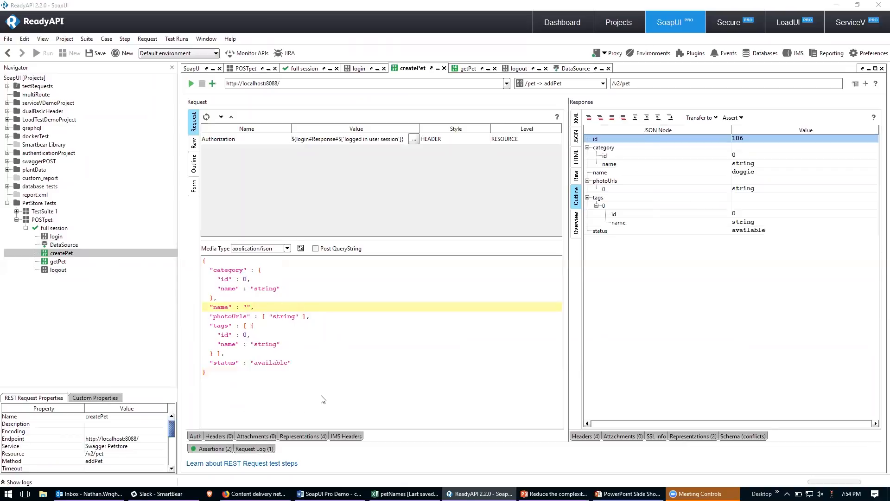
click(480, 222)
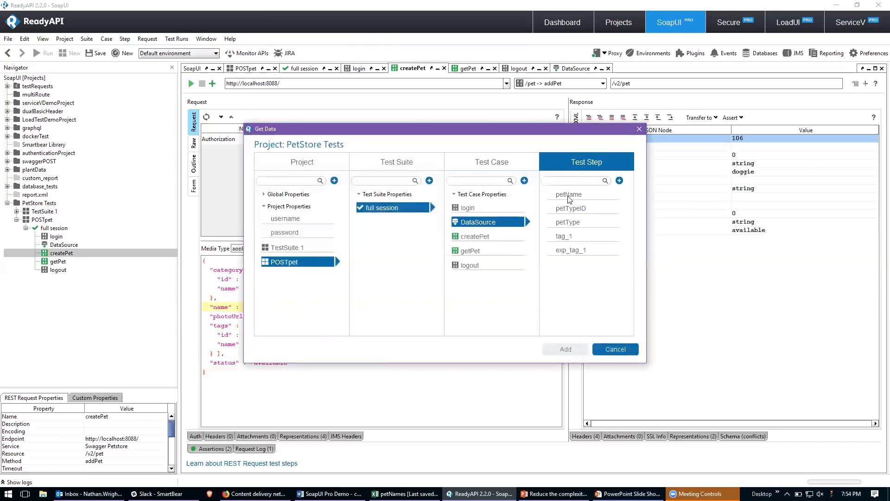
click(566, 195)
click(563, 348)
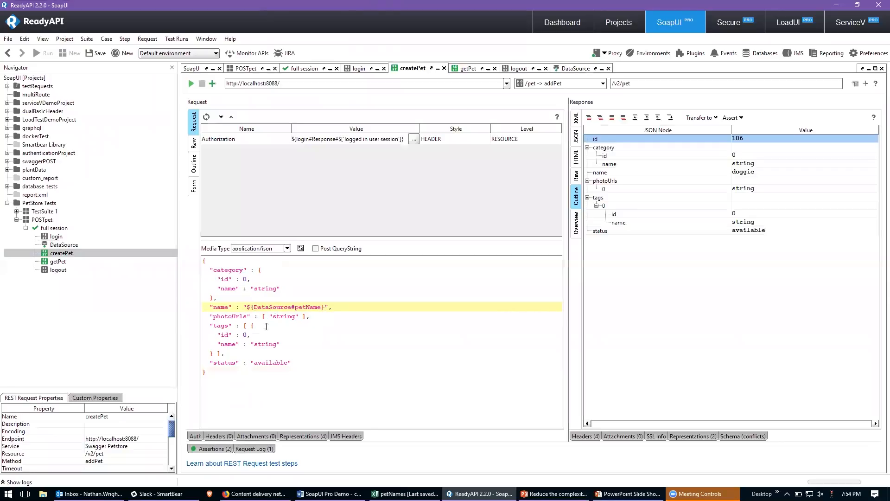
Replace the id value under tags in the createPet body with the DataSource tag_1 property.
drag(242, 338, 247, 338)
key(Delete)
right_click(241, 337)
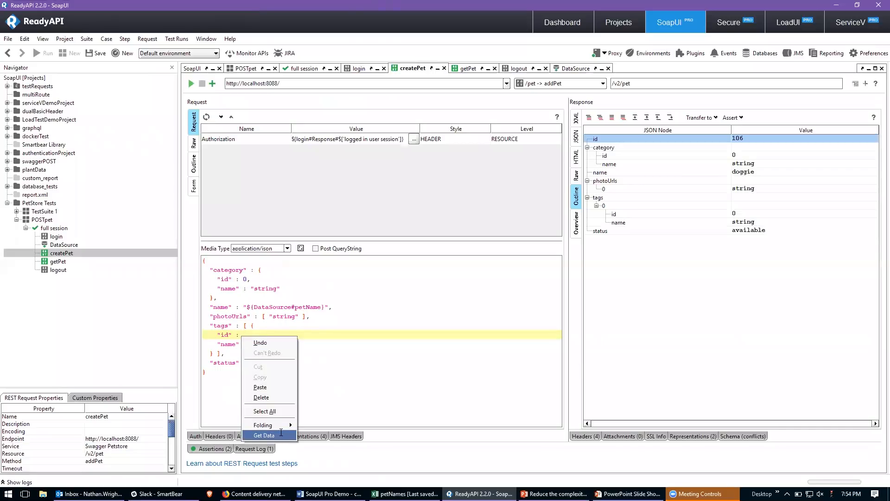
click(264, 435)
click(478, 222)
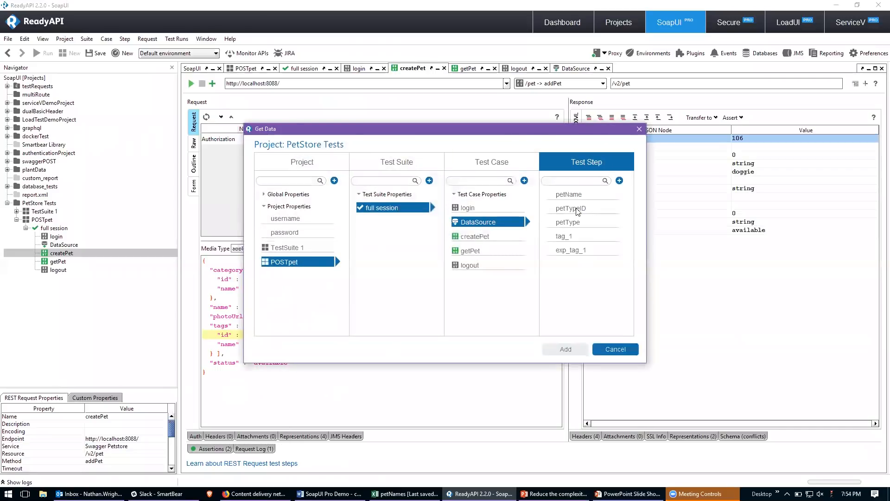
click(581, 237)
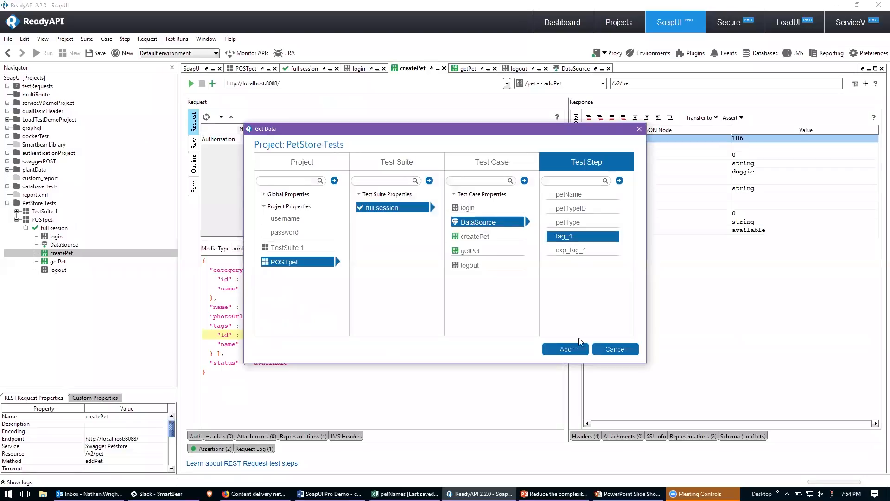
click(569, 349)
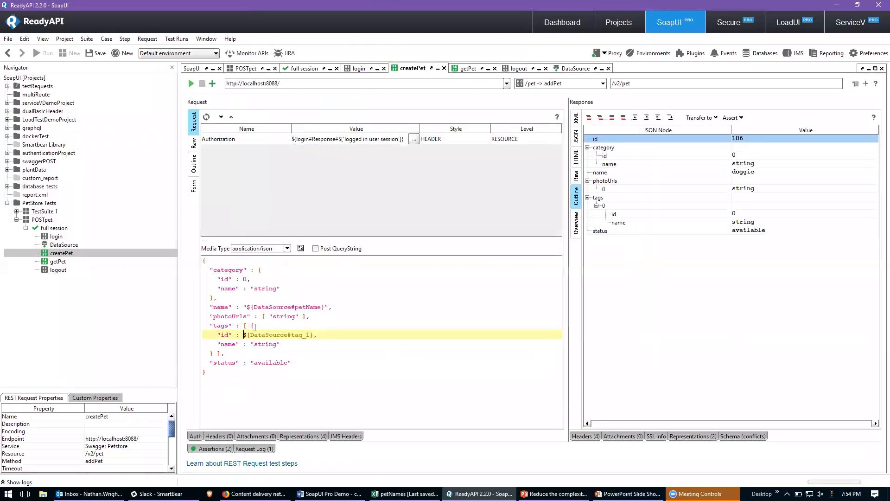
Replace the category name value in the createPet body with the DataSource petType property.
double_click(258, 288)
key(BackSpace)
right_click(255, 288)
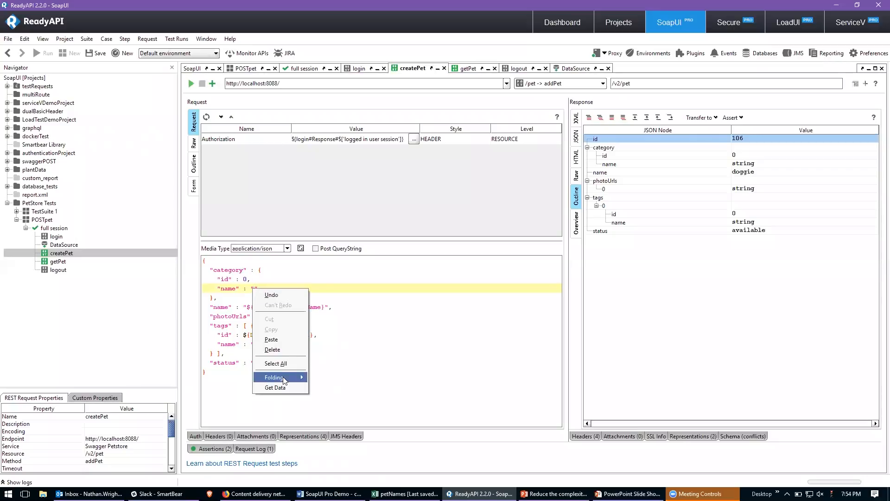
click(279, 388)
click(478, 225)
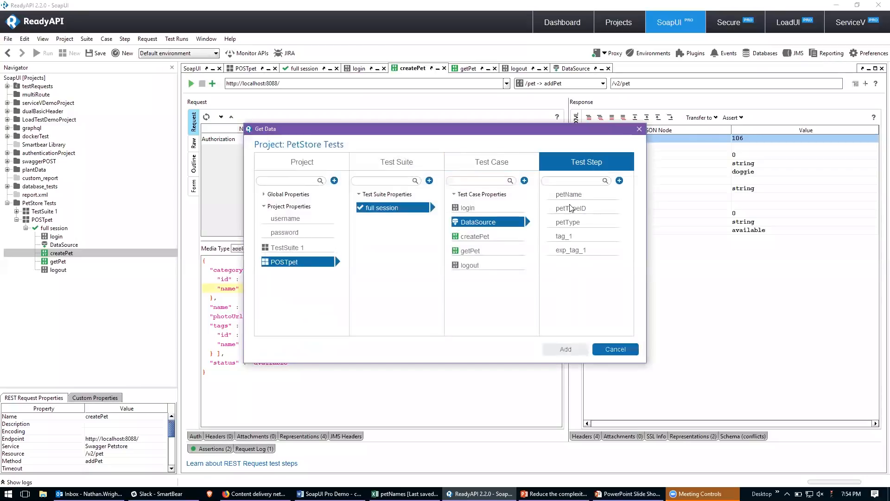
click(577, 222)
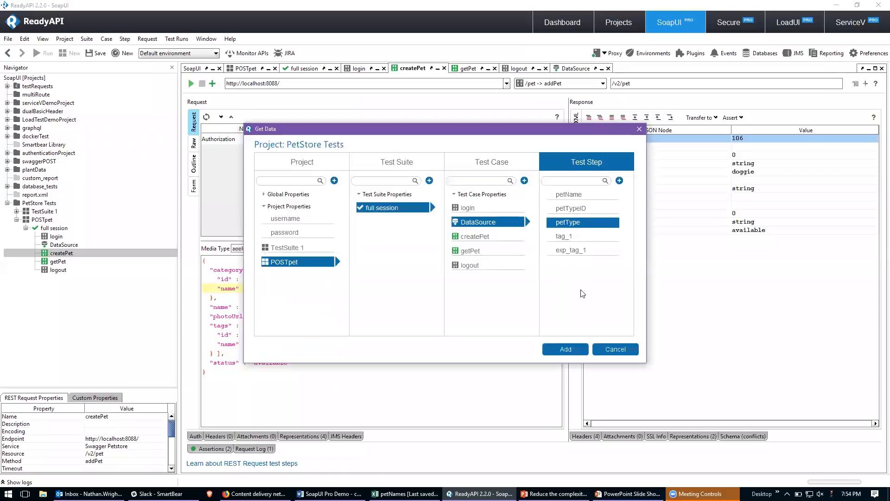
click(558, 353)
Replace the category id value in the createPet body with the DataSource petTypeID property.
drag(248, 278, 243, 279)
key(BackSpace)
right_click(244, 279)
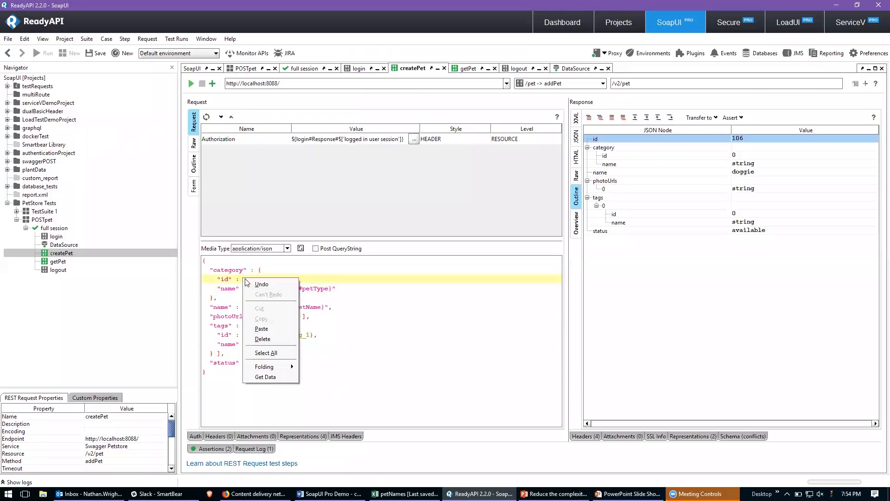
click(266, 376)
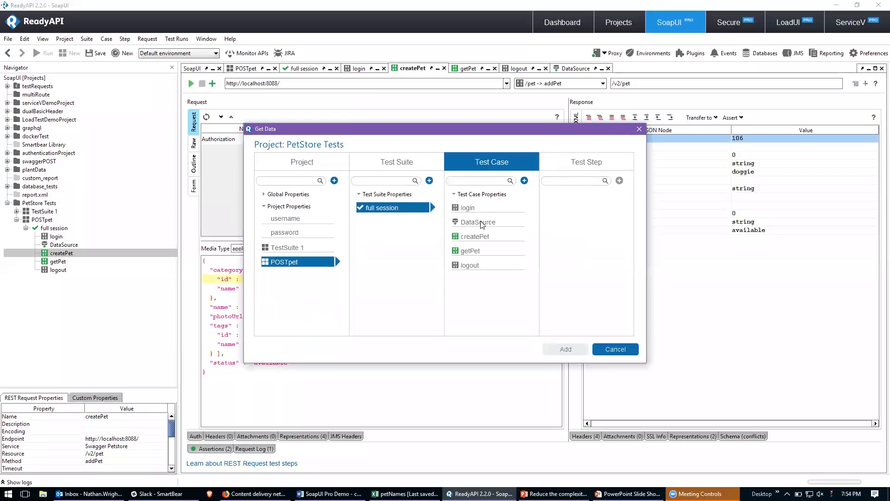
click(528, 219)
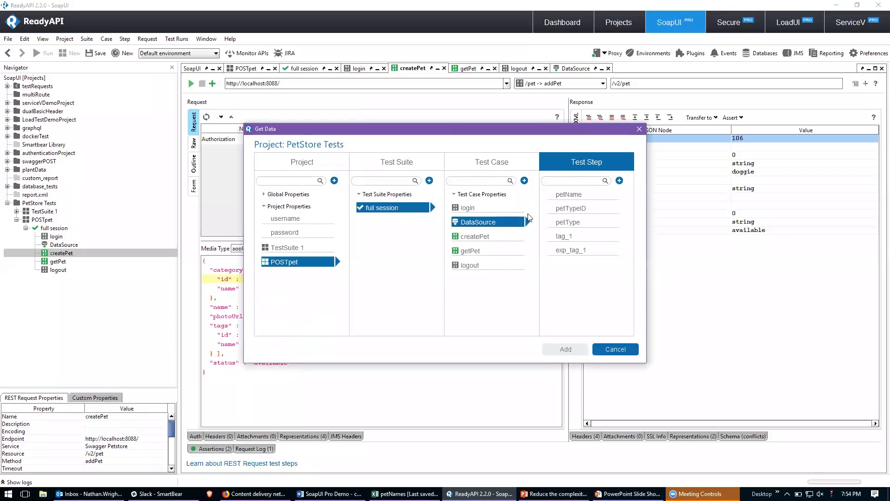
click(583, 209)
click(573, 353)
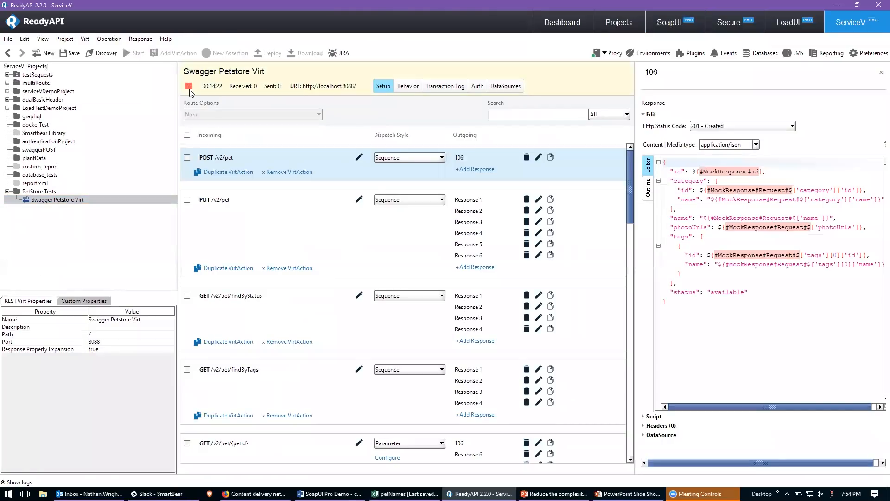
Return to SoapUI, send the createPet request, and examine its raw request and JSON response.
click(667, 21)
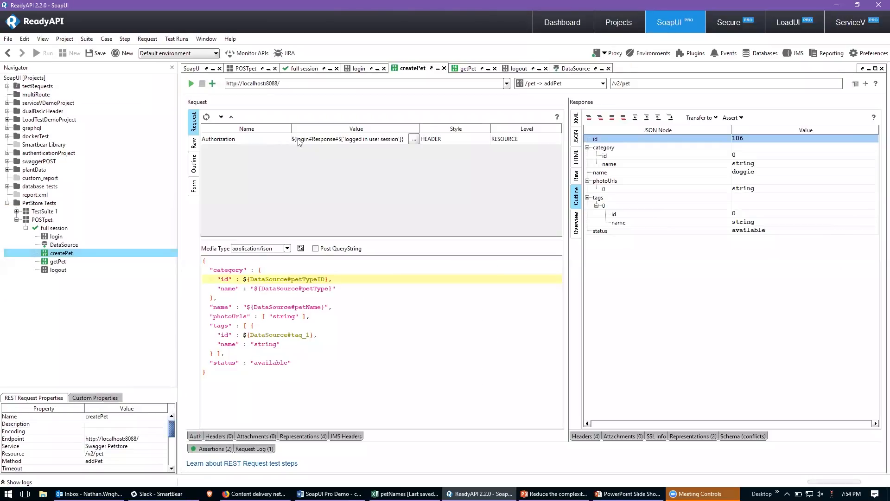
click(190, 84)
click(193, 147)
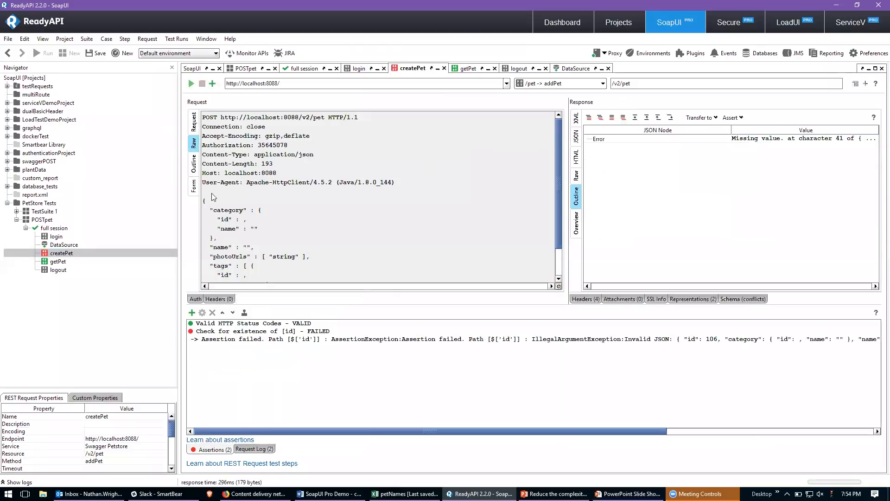
click(576, 138)
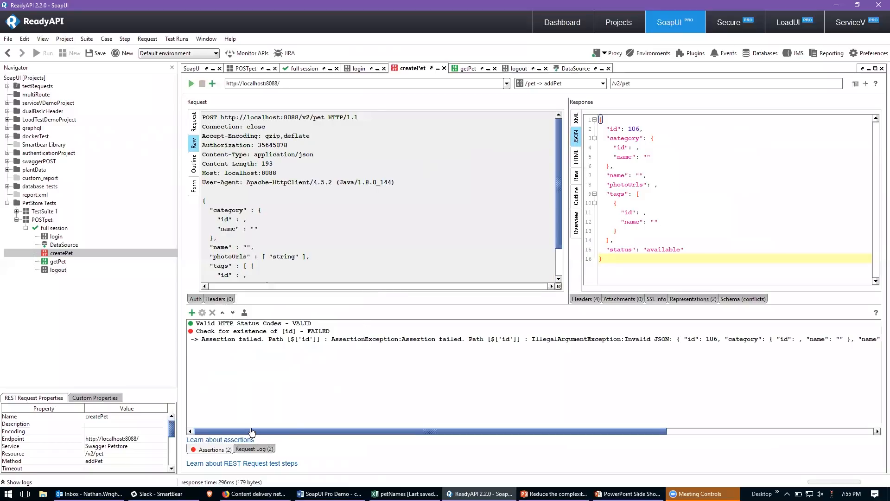
click(204, 449)
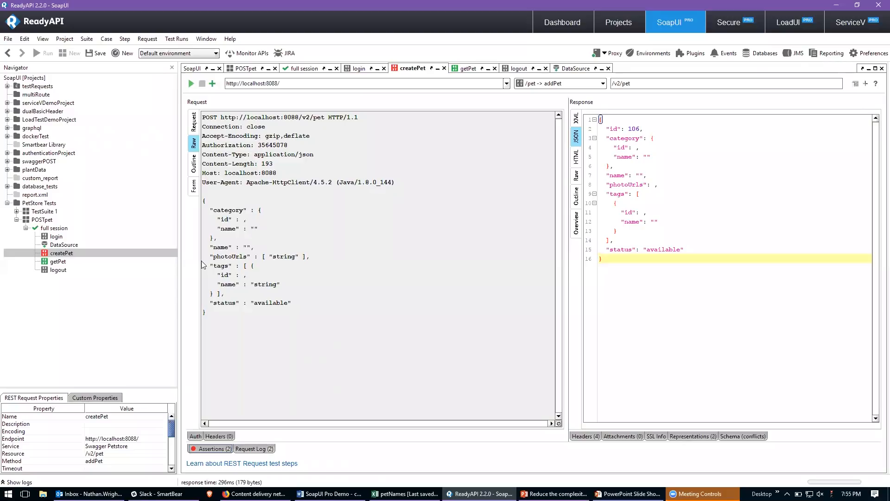
Rerun the Excel data source and resend the createPet request.
double_click(73, 246)
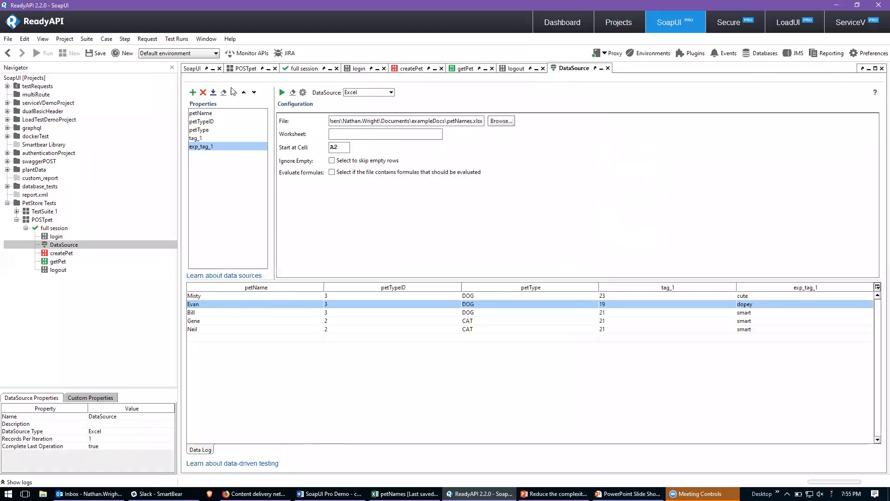
click(281, 92)
click(427, 258)
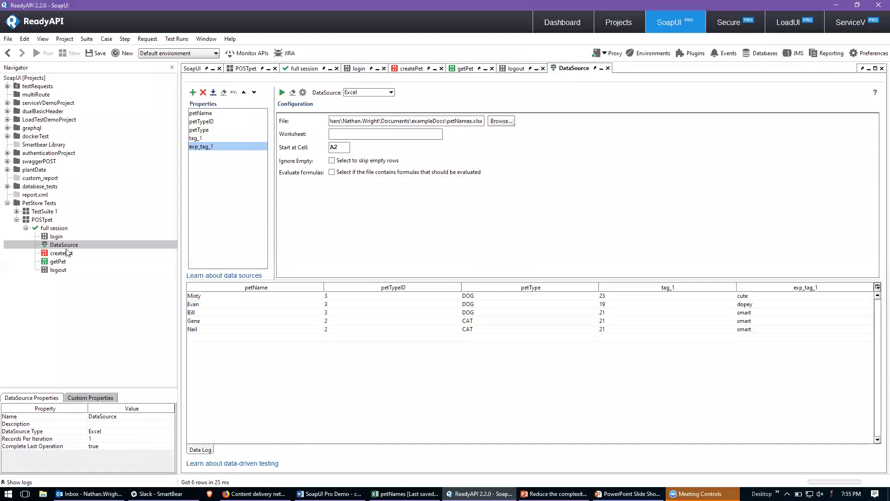
double_click(61, 253)
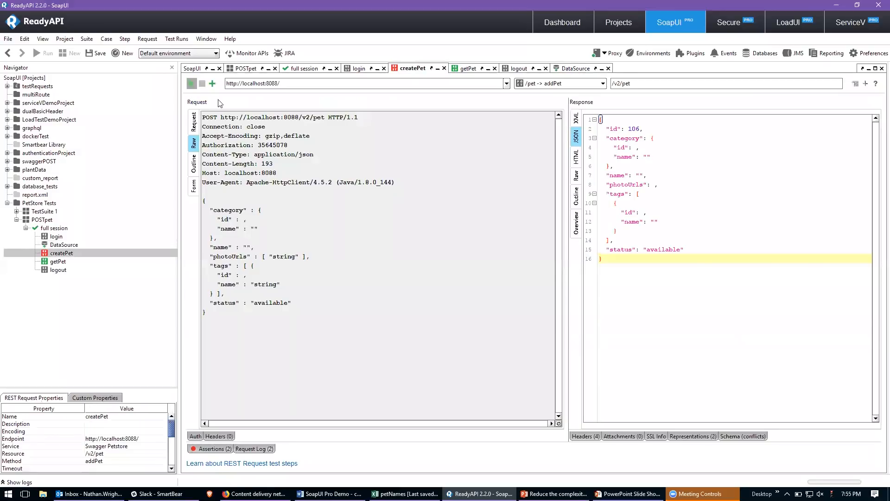
click(222, 450)
Enclose the petTypeID and tag_1 data source references in the createPet body in double quotes.
click(194, 126)
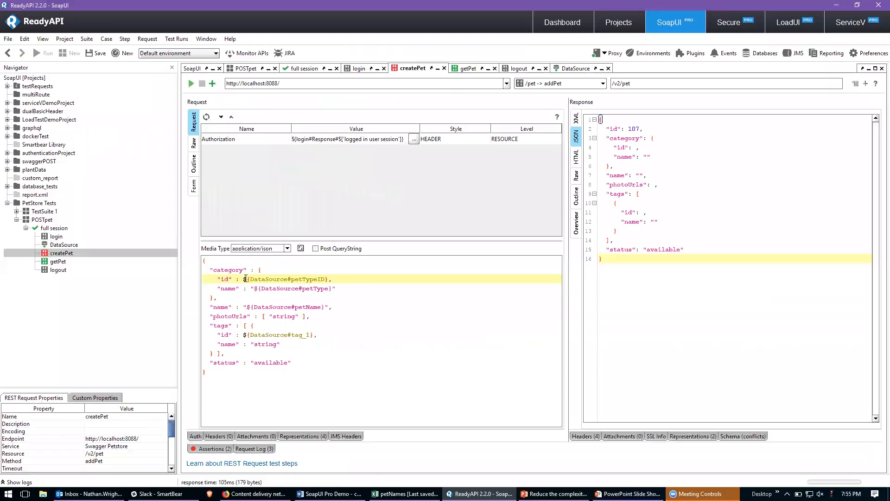
text("id")
click(246, 336)
text("id")
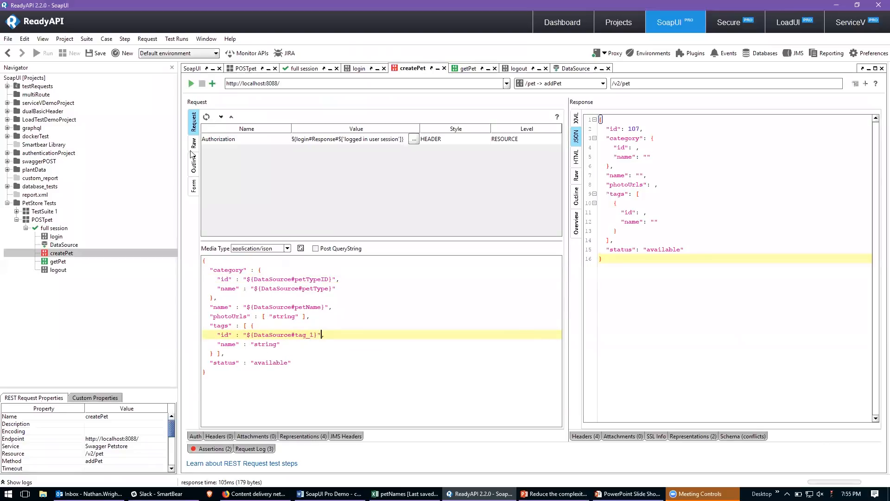
Send the createPet request with the quoted references and examine the raw request body.
click(191, 84)
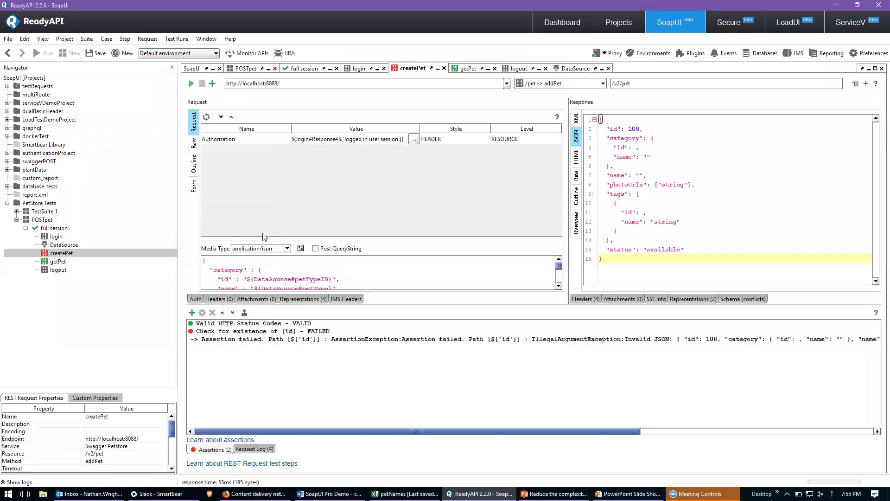
click(194, 143)
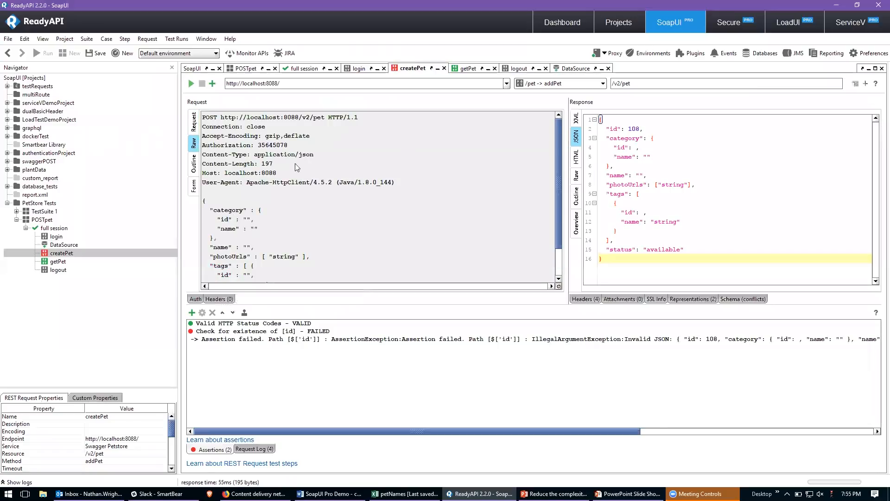
scroll(295, 163, down, 2)
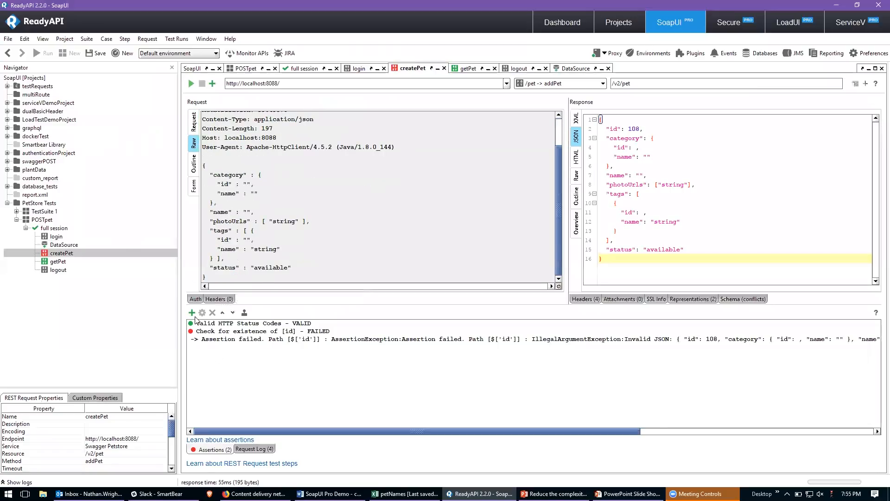
click(223, 449)
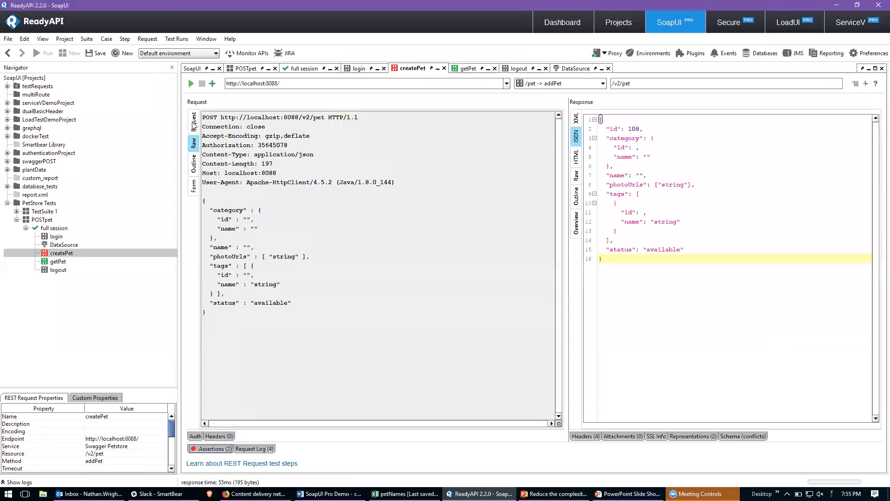
Replace the entire createPet request body with only the DataSource petName property reference.
click(194, 123)
key(ctrl+a)
key(Delete)
right_click(222, 258)
click(277, 361)
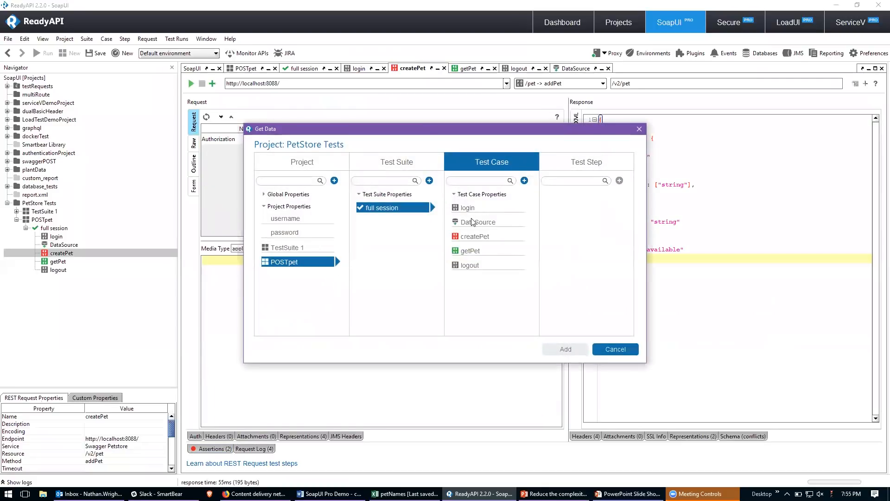
click(484, 222)
click(560, 199)
click(564, 349)
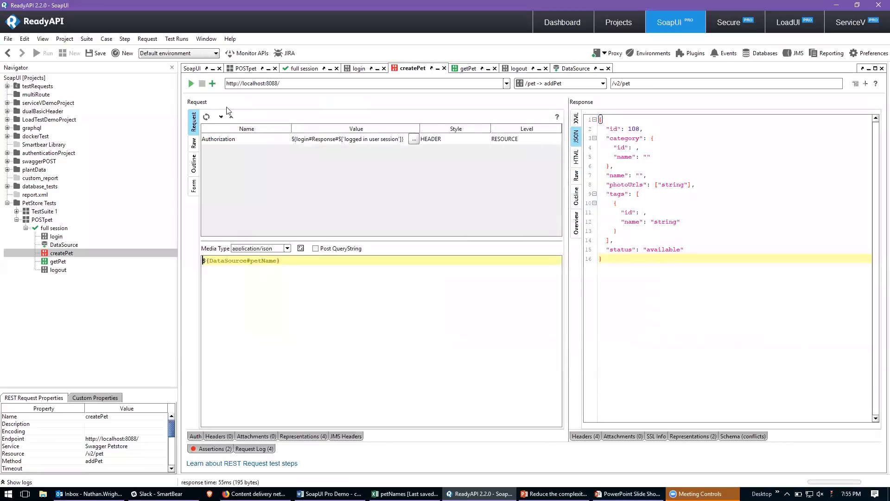
Send the createPet request, examine its raw content, and reopen the DataSource step to check its rows.
click(190, 83)
click(193, 146)
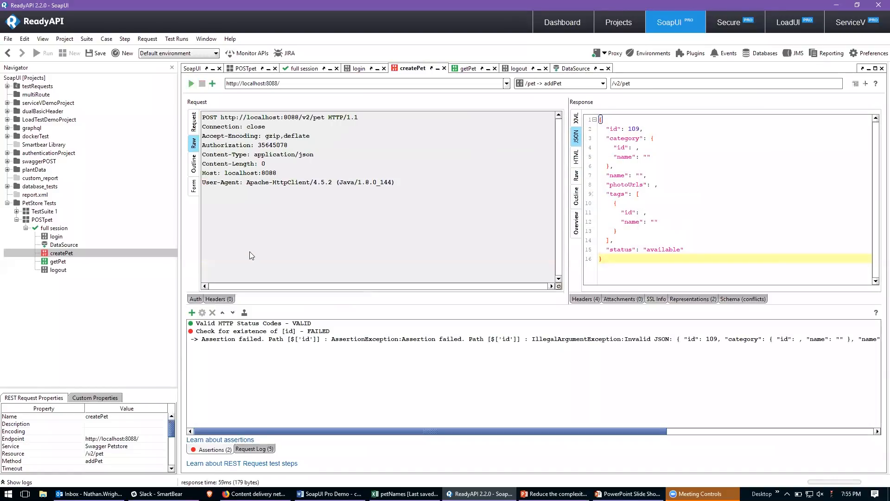
double_click(74, 245)
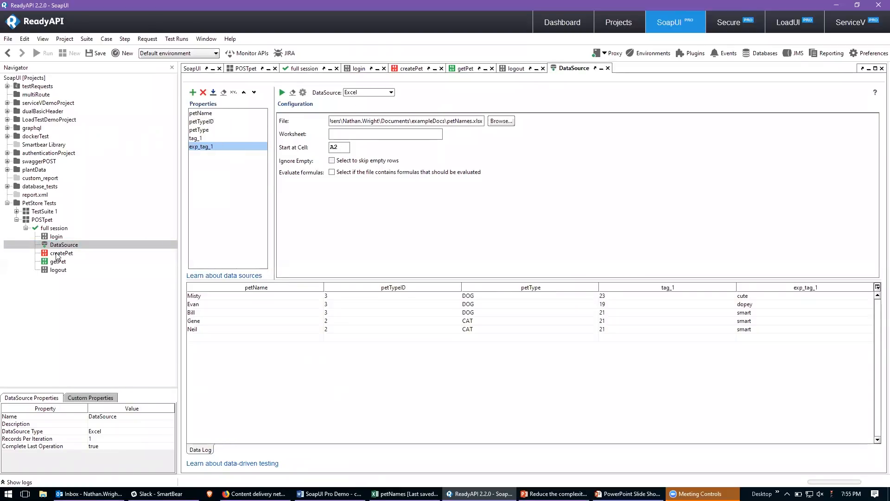
Collapse the POSTpet suite, expand TestCase 1 in TestSuite 1, and select its addPet step.
click(17, 219)
click(16, 212)
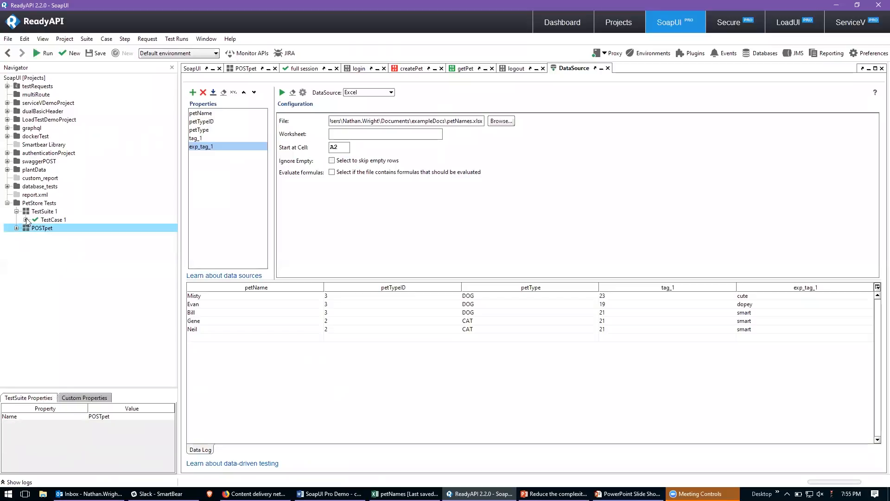
click(25, 220)
click(69, 237)
click(58, 246)
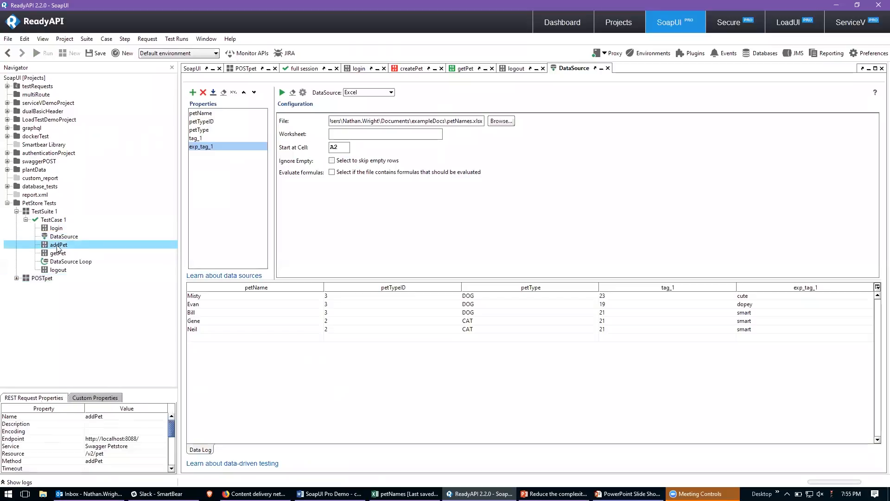
Send TestCase 1's addPet request and examine the raw request content.
click(191, 84)
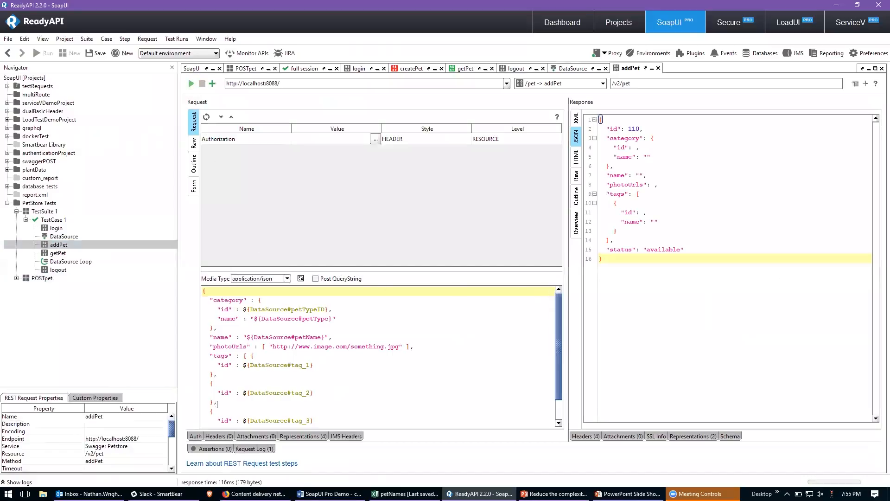
click(194, 143)
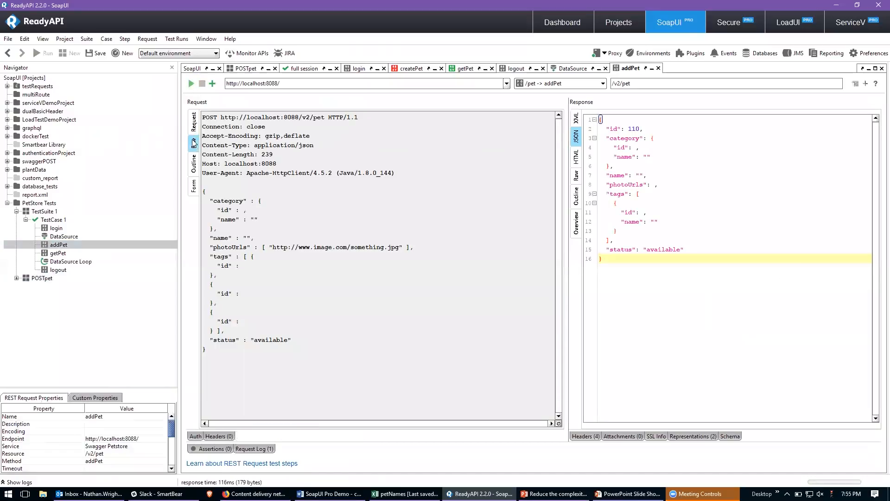
Run TestCase 1's DataSource to load its rows, and resend addPet to examine the values in its raw request.
click(60, 239)
double_click(61, 237)
click(282, 92)
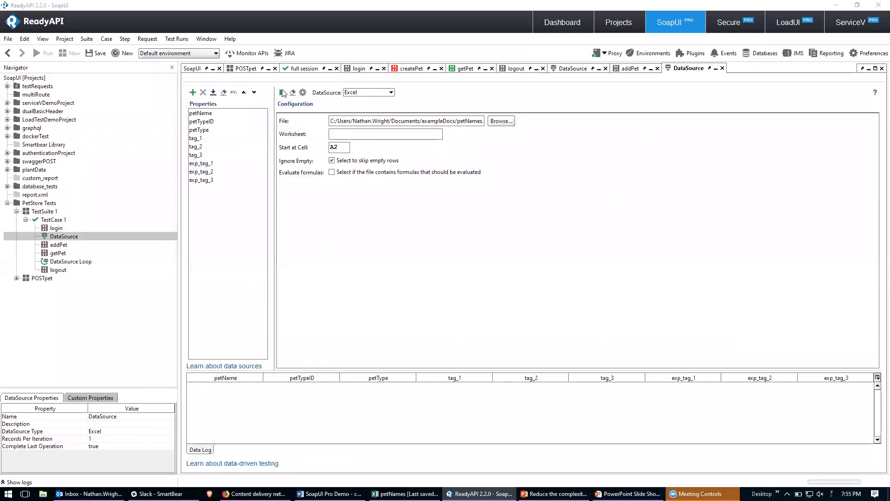
click(426, 260)
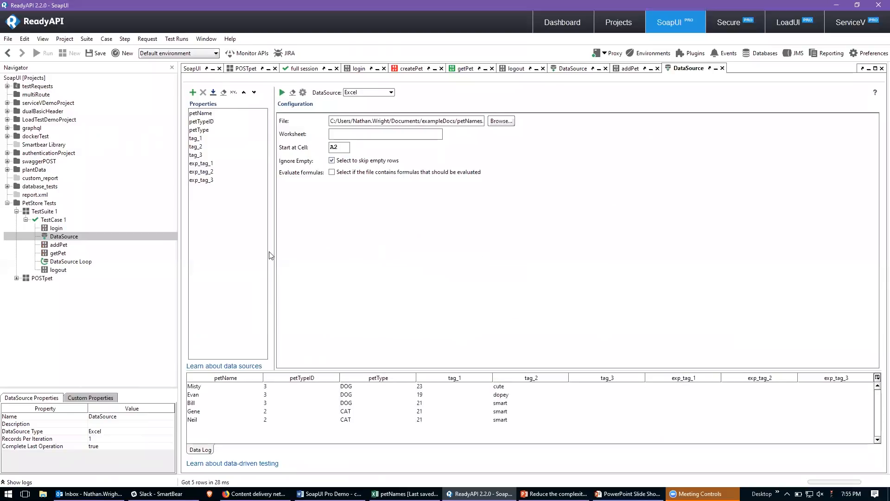
click(68, 244)
double_click(68, 244)
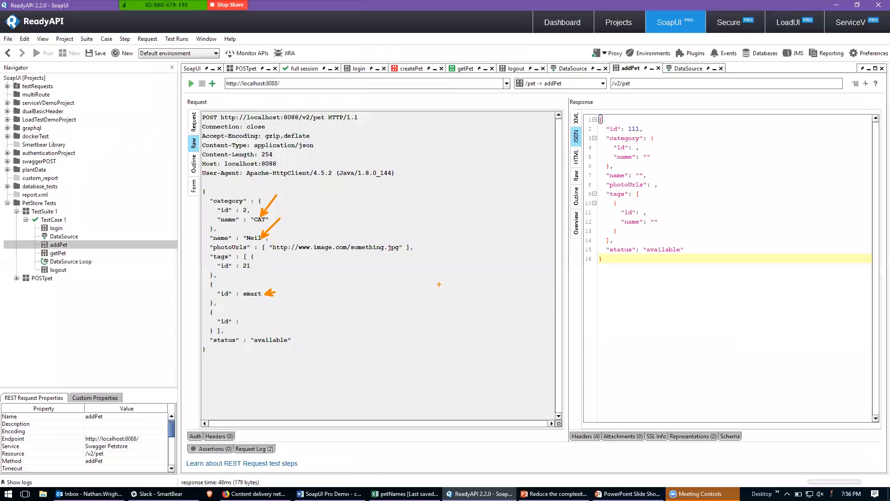
Send TestCase 1's getPet request, check the id in the addPet response, and return to getPet.
double_click(59, 253)
click(193, 122)
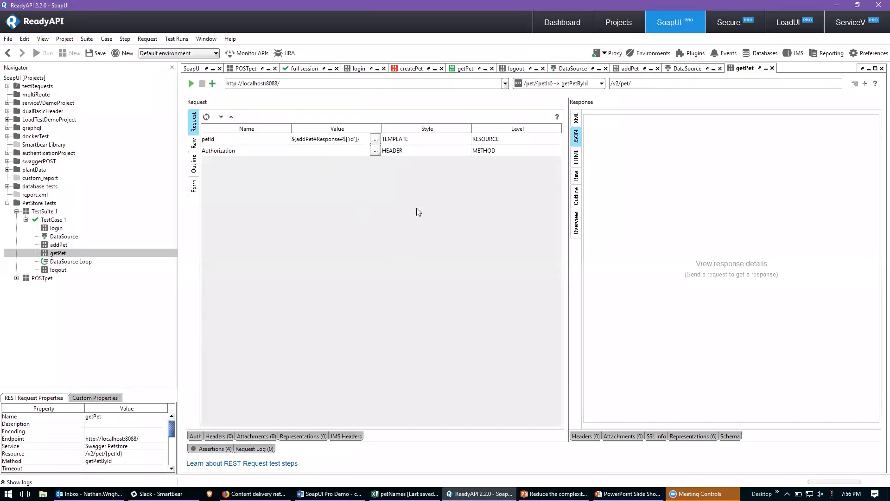
click(191, 83)
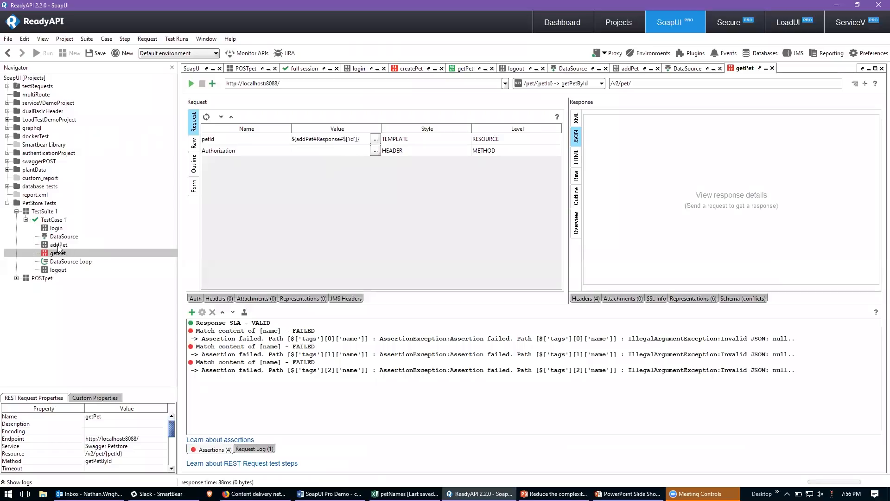
double_click(55, 244)
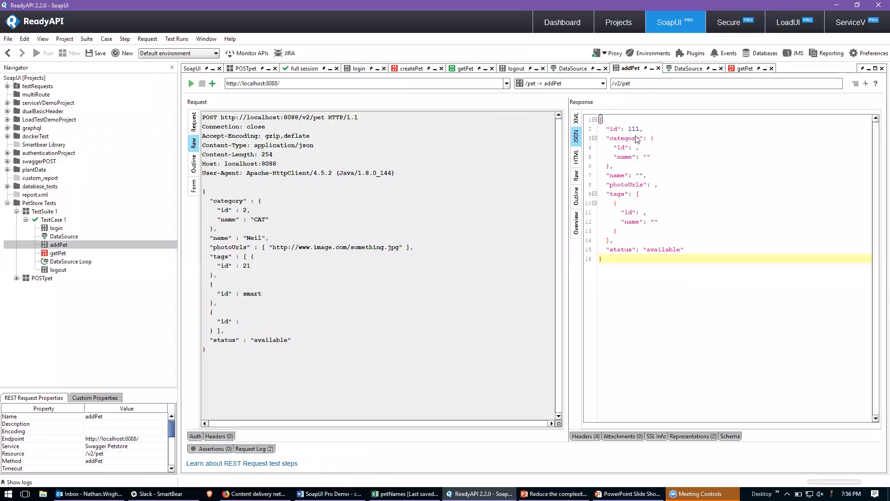
double_click(54, 253)
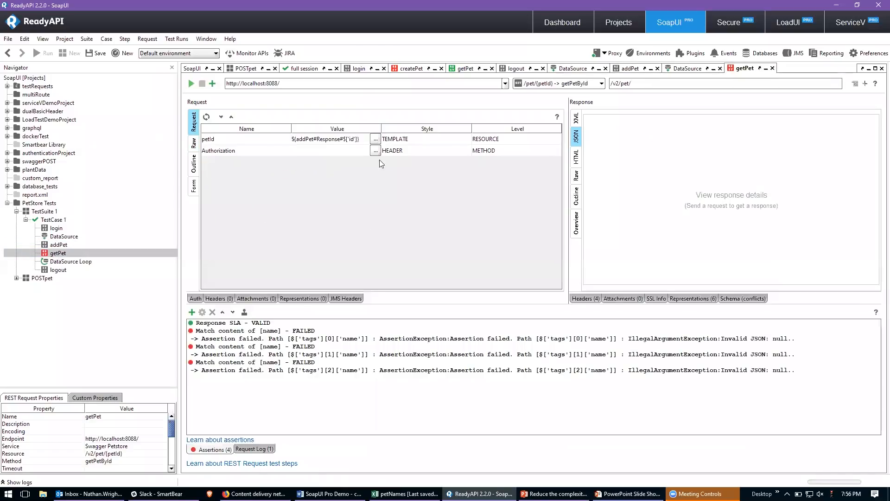
Set getPet's petId to 106, send the request, and show the response as an outline with the assertions collapsed.
double_click(336, 141)
key(ctrl+a)
text(106)
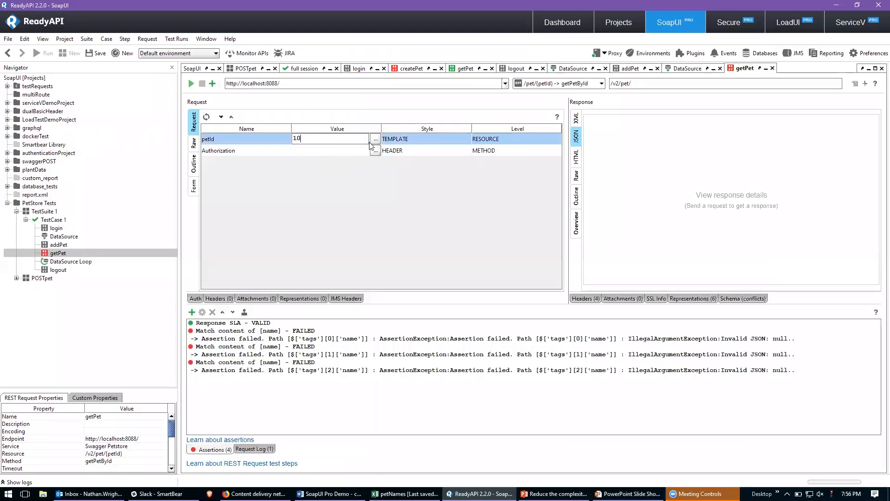
key(Return)
click(191, 84)
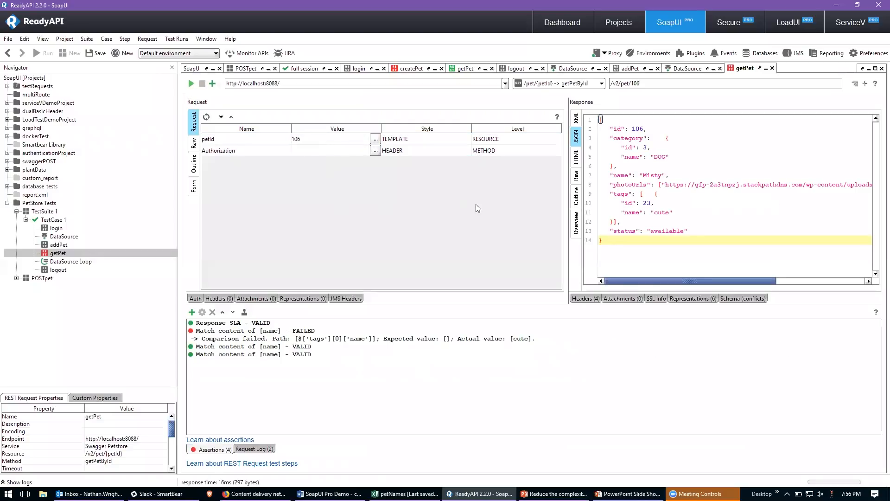
click(213, 449)
click(576, 197)
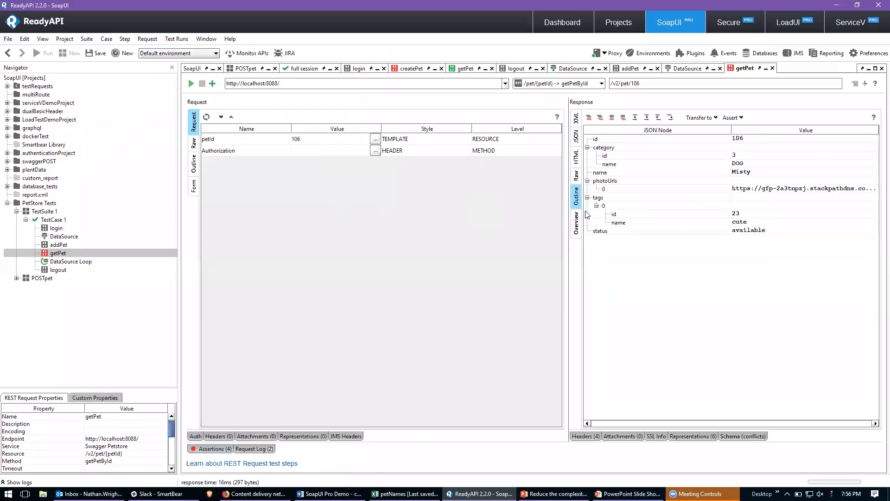
Try adding a content match assertion on the pet's name node in the getPet response, clearing its expected result.
click(759, 172)
right_click(760, 172)
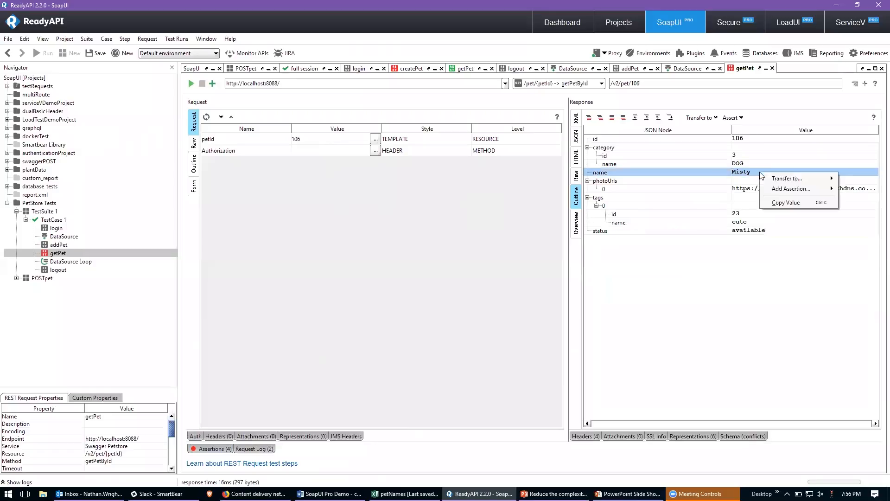
click(754, 190)
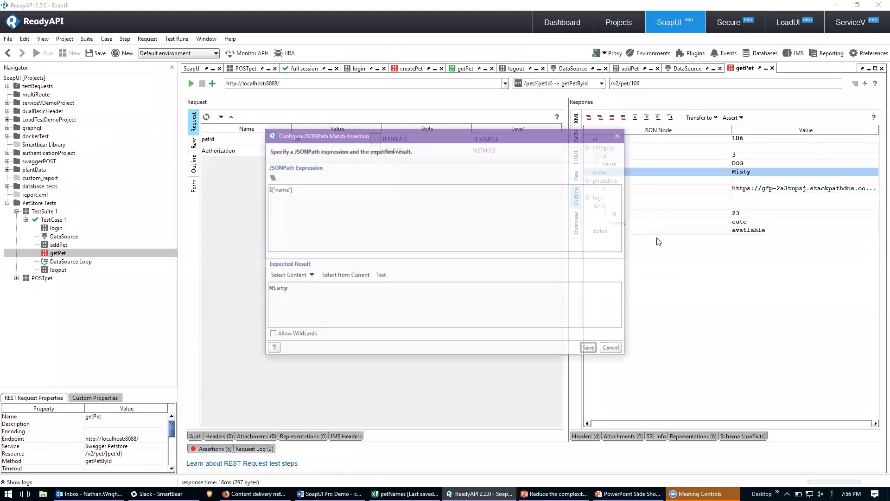
drag(298, 293, 223, 297)
key(BackSpace)
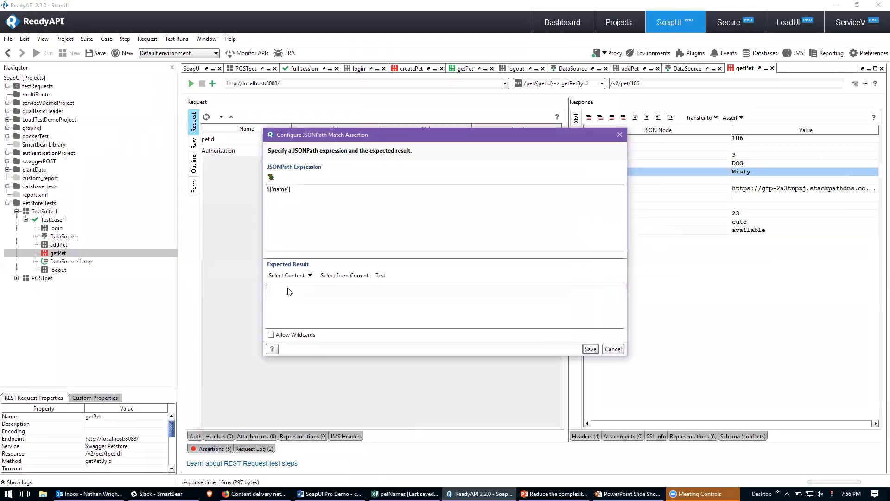
Try picking petName from TestCase 1's DataSource as the expected result, and cancel both the data selection and the assertion.
click(290, 277)
click(296, 373)
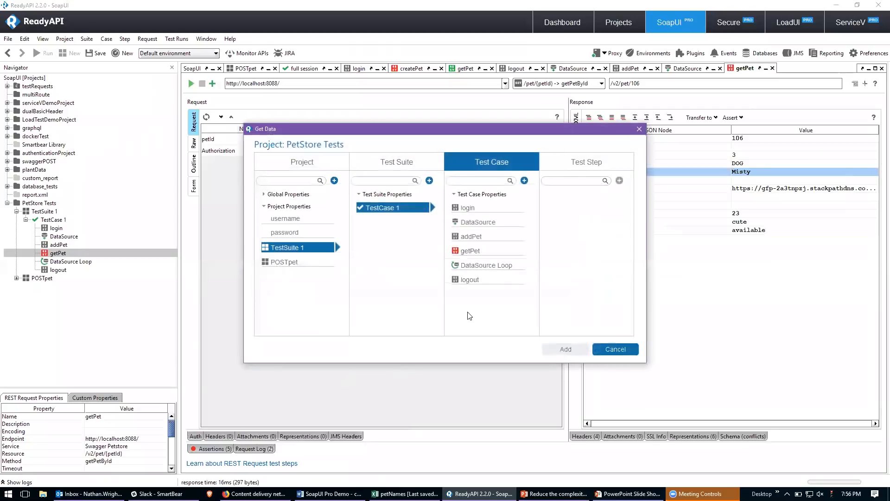
click(492, 222)
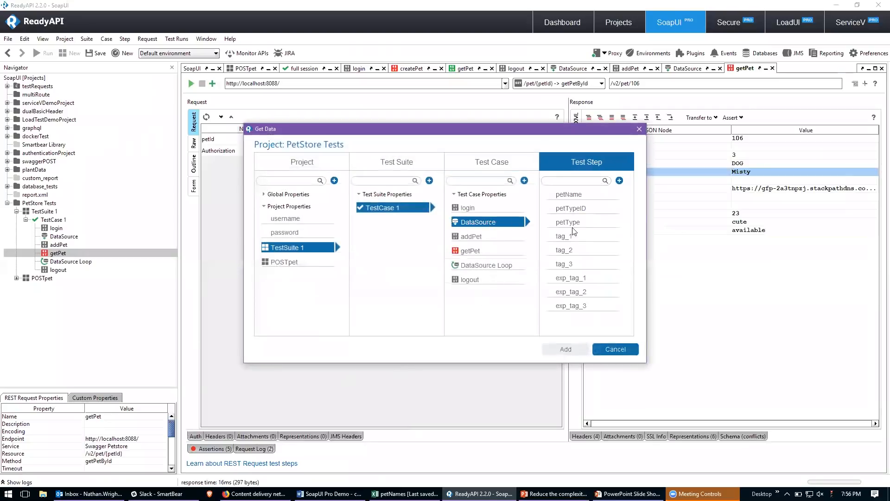
click(585, 307)
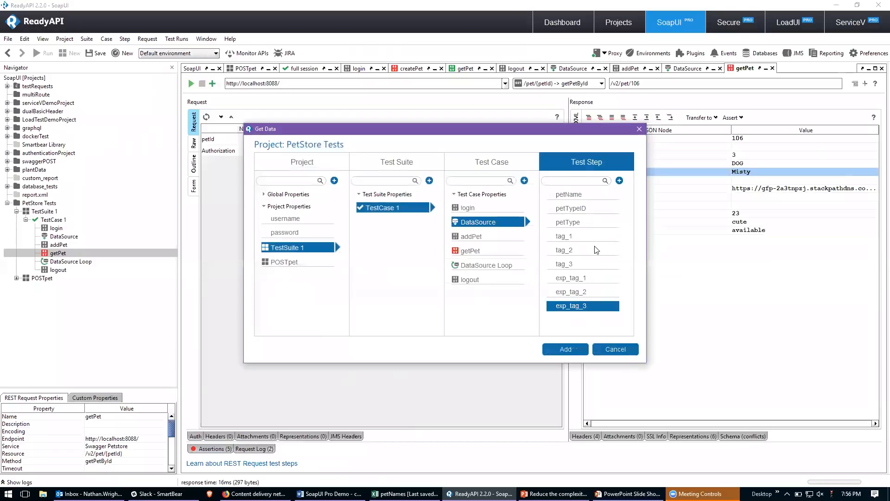
click(577, 196)
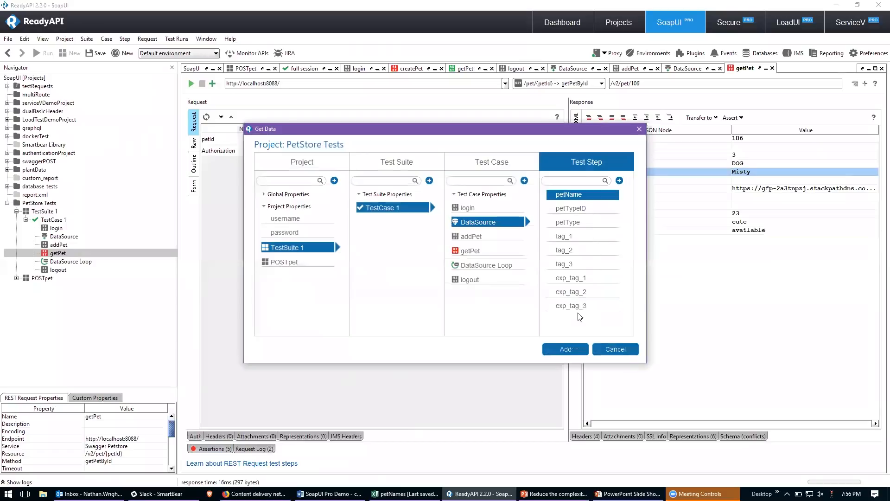
click(611, 350)
click(613, 349)
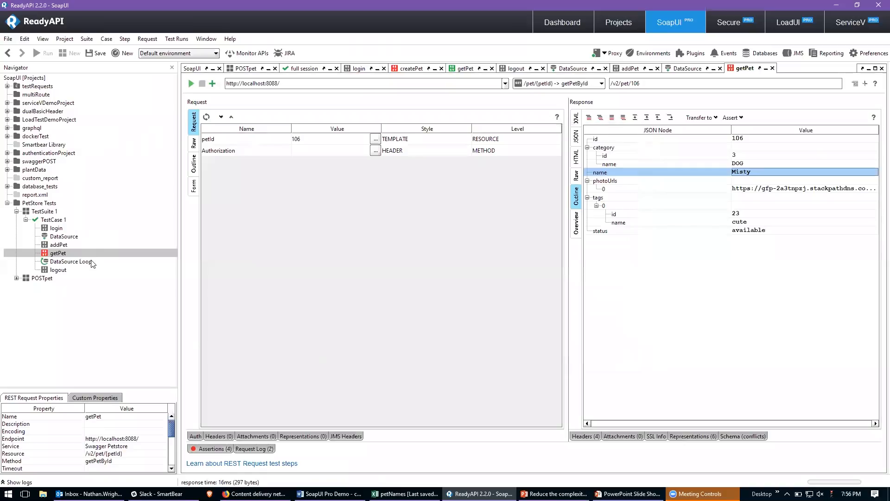
Collapse TestCase 1, expand the POSTpet suite, and select its full session test case.
click(26, 220)
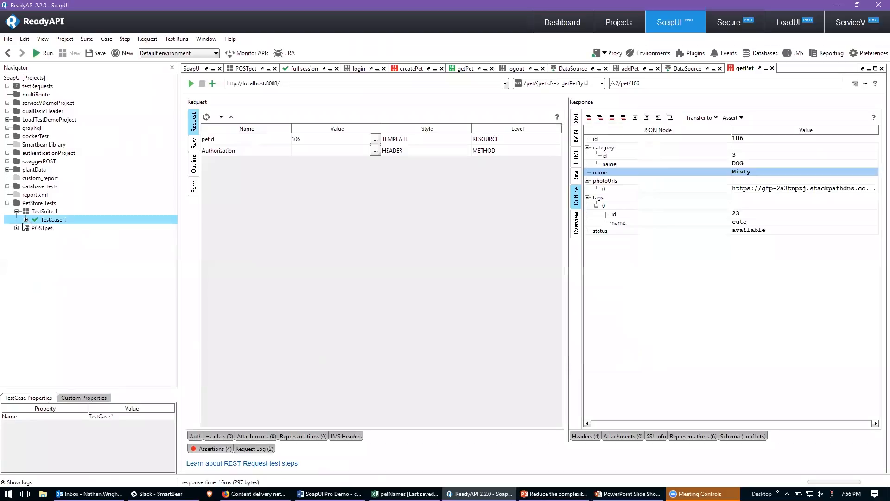
click(17, 228)
click(26, 236)
click(52, 237)
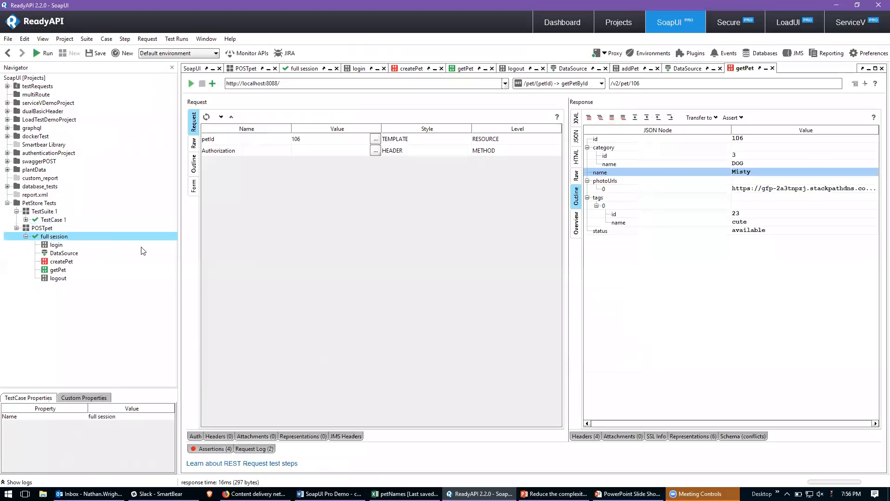
Launch the TestRunner for the full session test case with the project saved before the run, after reviewing the report options.
right_click(64, 239)
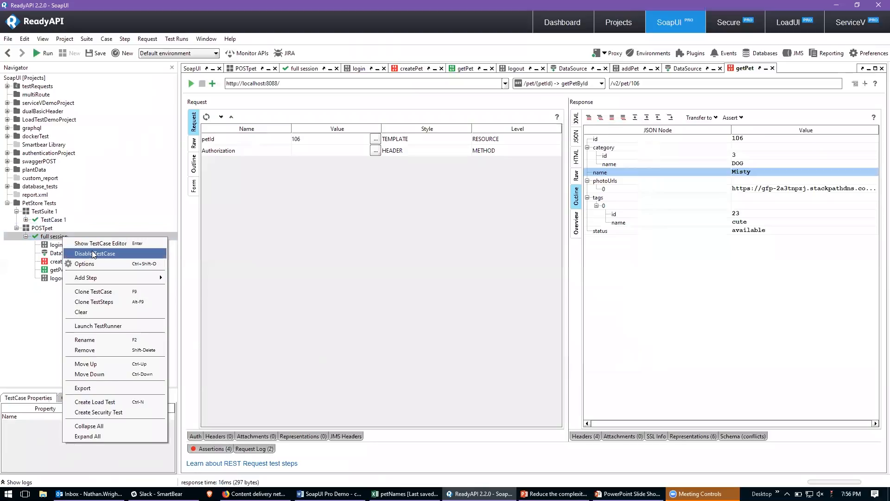
click(150, 326)
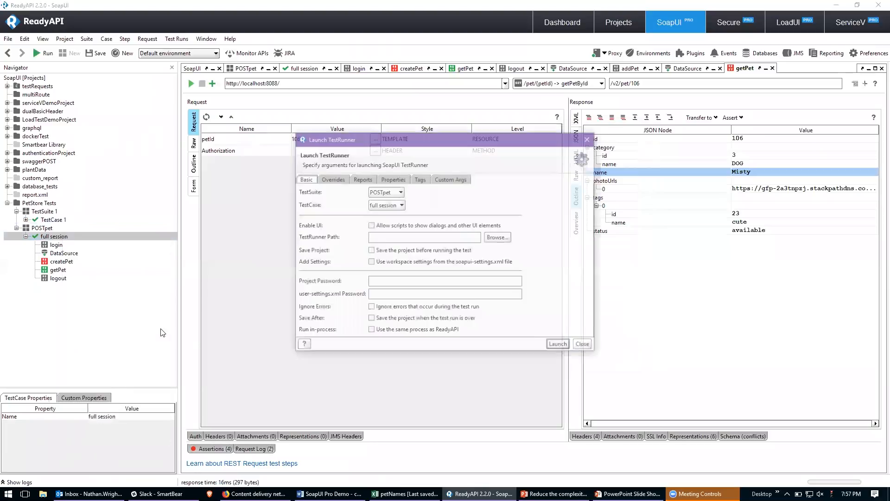
click(388, 251)
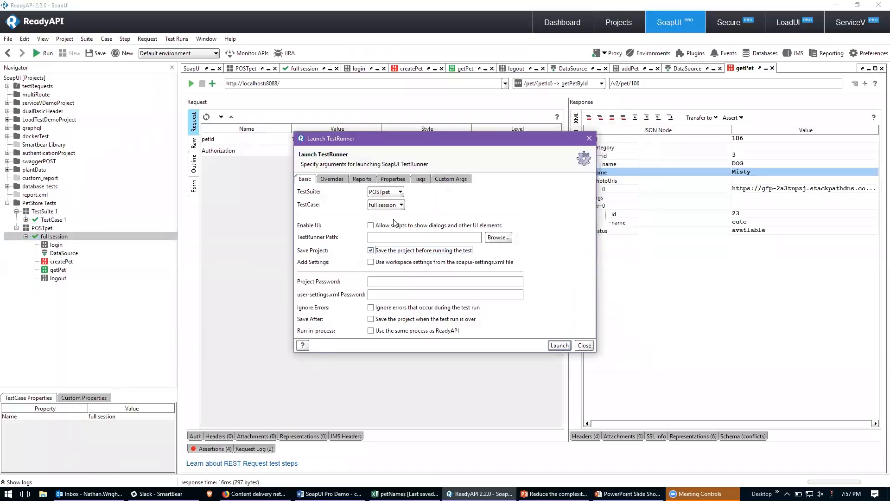
click(366, 181)
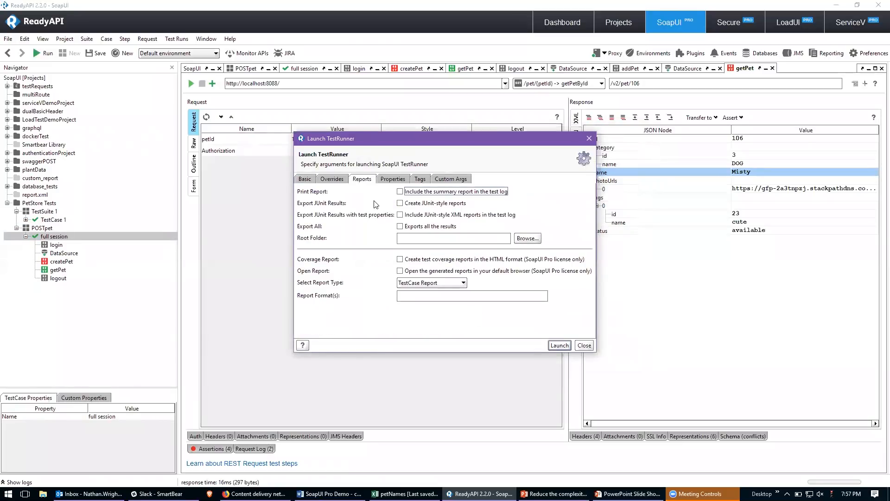
click(309, 181)
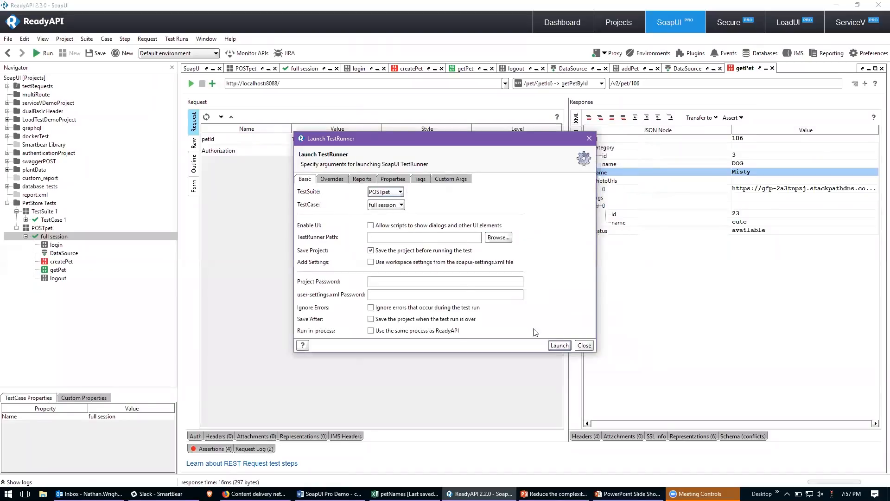
click(559, 345)
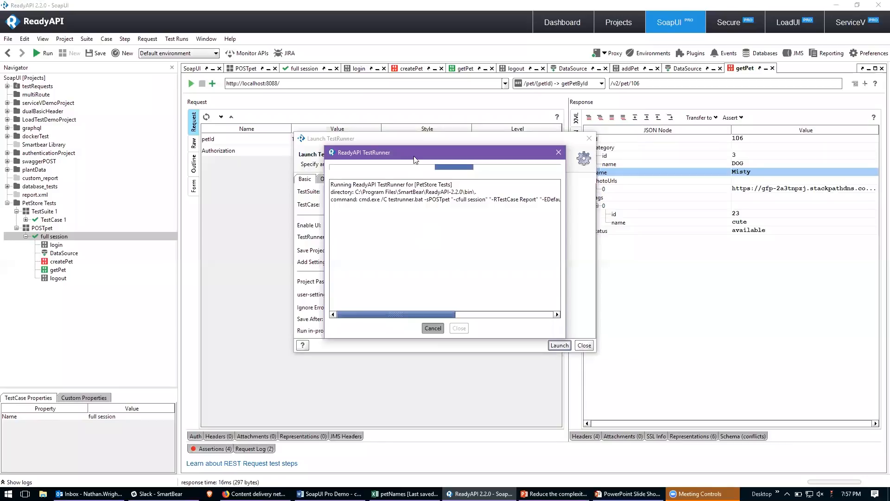
Widen the TestRunner output to examine and highlight the generated testrunner.bat command, and close both TestRunner dialogs.
drag(413, 155, 270, 190)
click(442, 260)
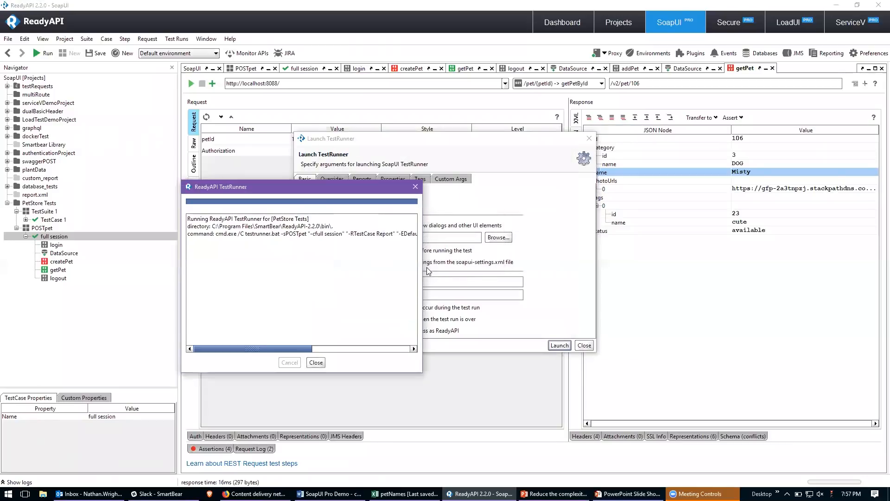
drag(423, 268, 738, 256)
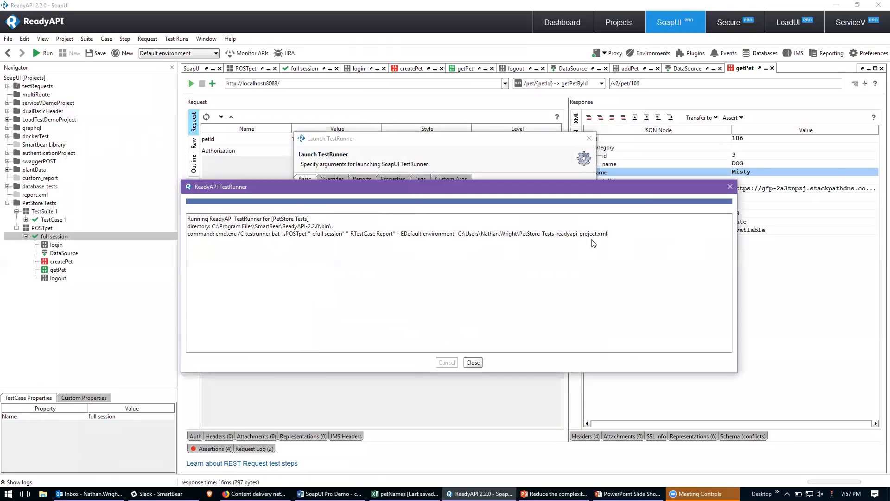
drag(593, 243, 246, 236)
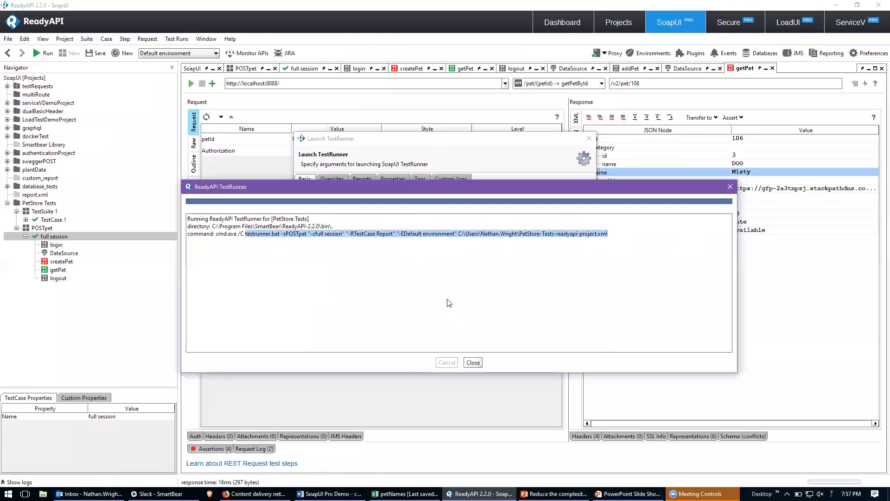
click(473, 362)
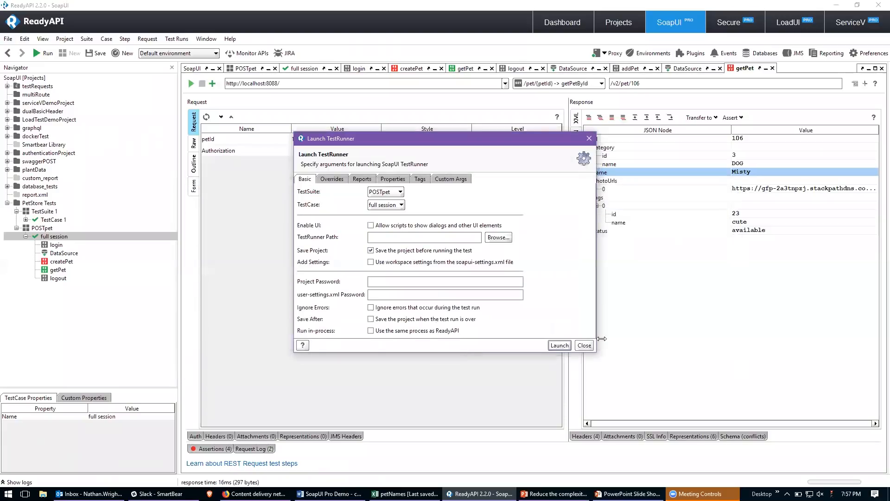
click(584, 345)
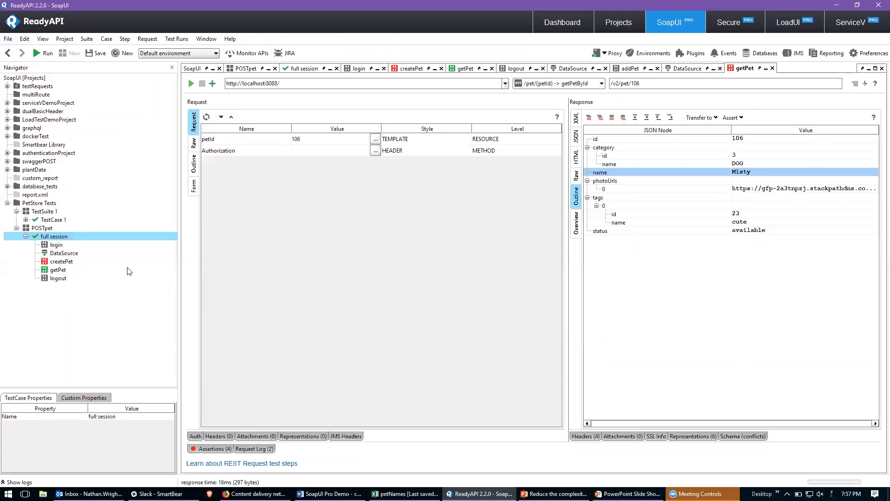
Narrow the Navigator pane to give the getPet request editor more room.
drag(179, 239, 177, 277)
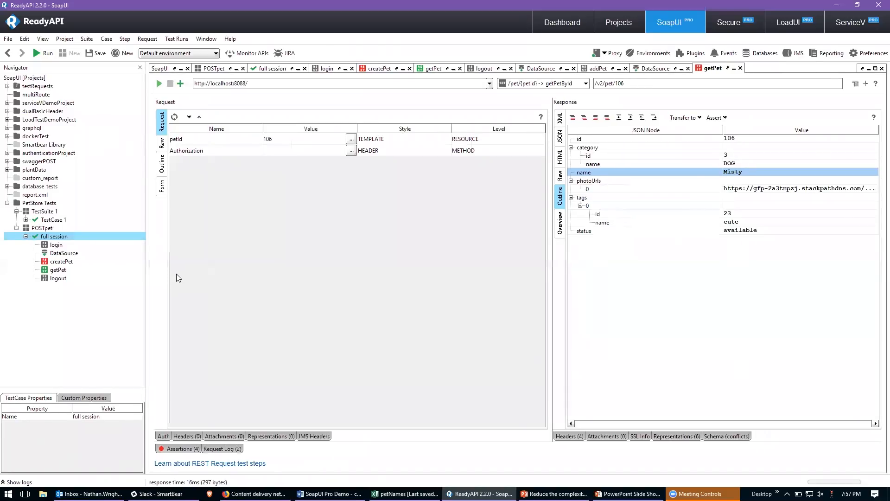